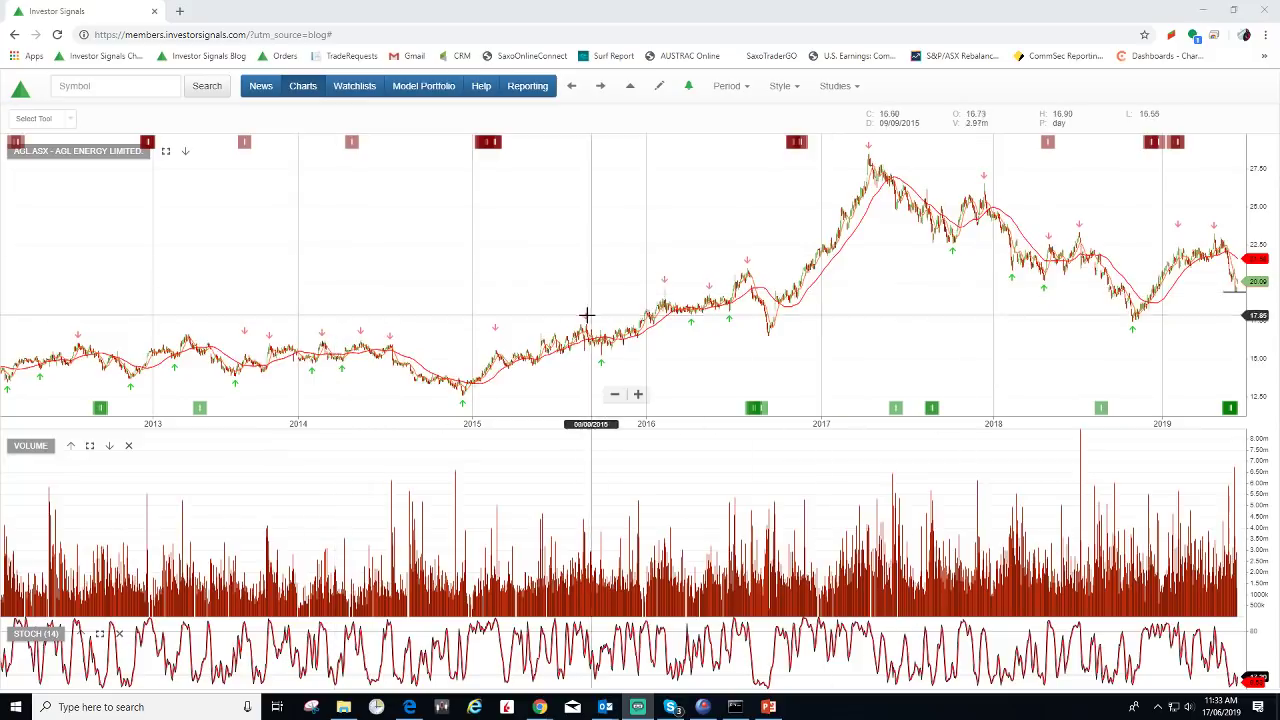
Step: Open the ASX Top 100 model portfolio and sort its current holdings by days held, most recent purchases first
{"action": "left_click", "coordinate": [407, 90]}
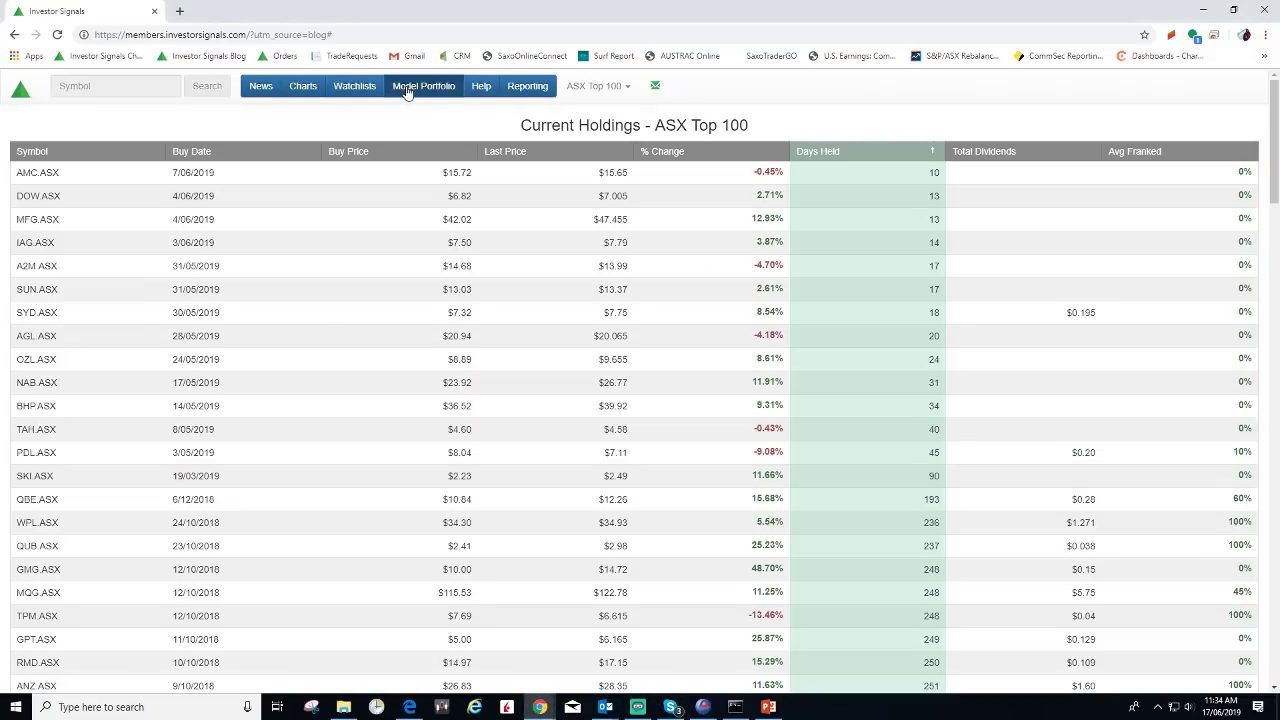
{"action": "left_click", "coordinate": [624, 88]}
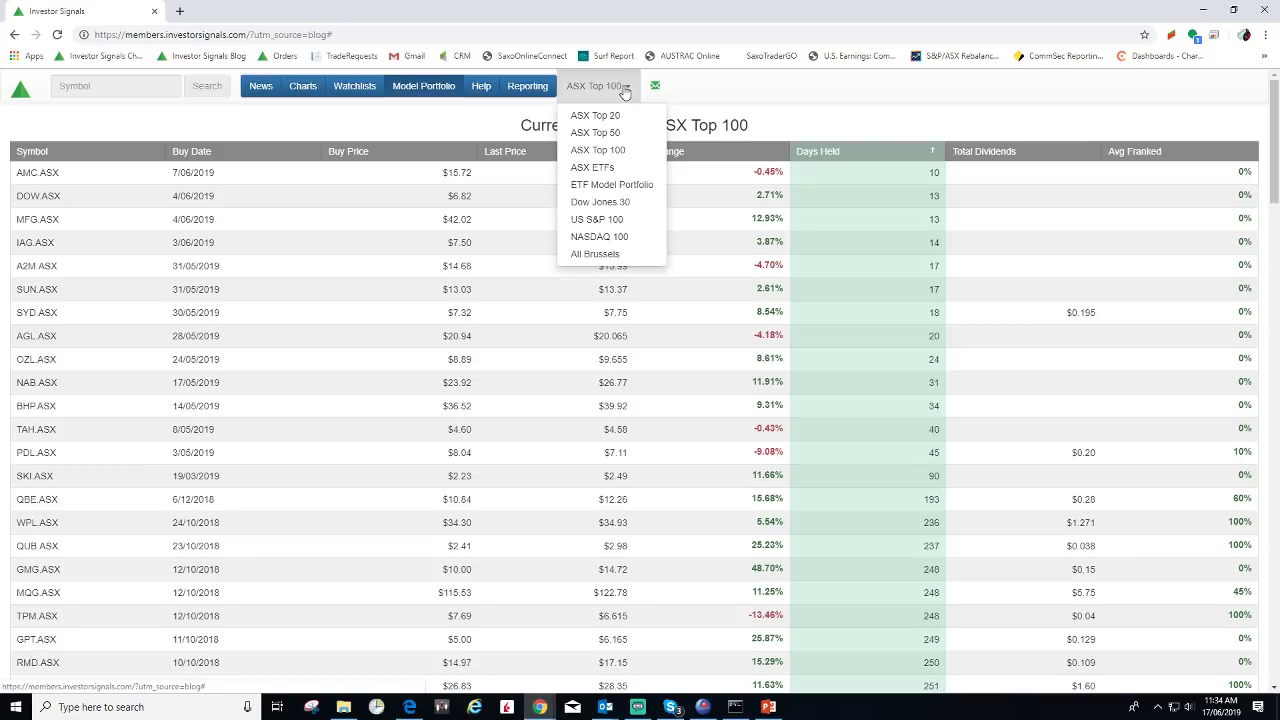
{"action": "left_click", "coordinate": [609, 150]}
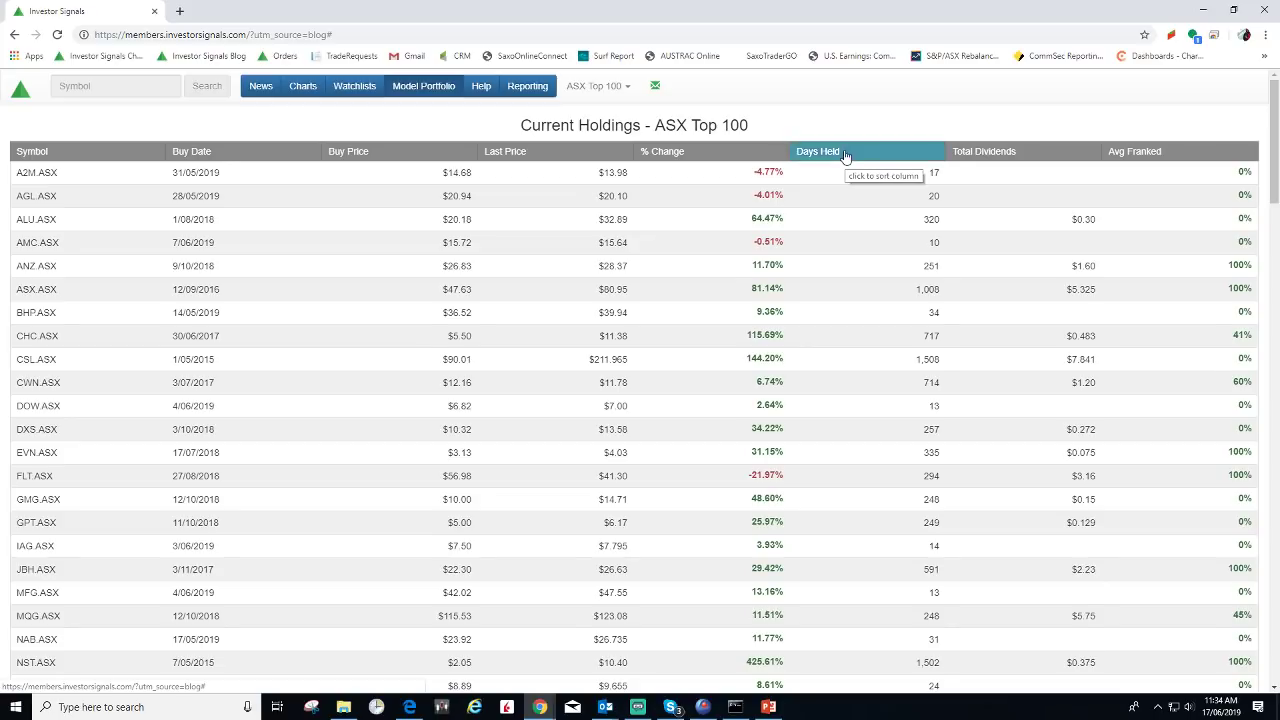
{"action": "left_click", "coordinate": [844, 153]}
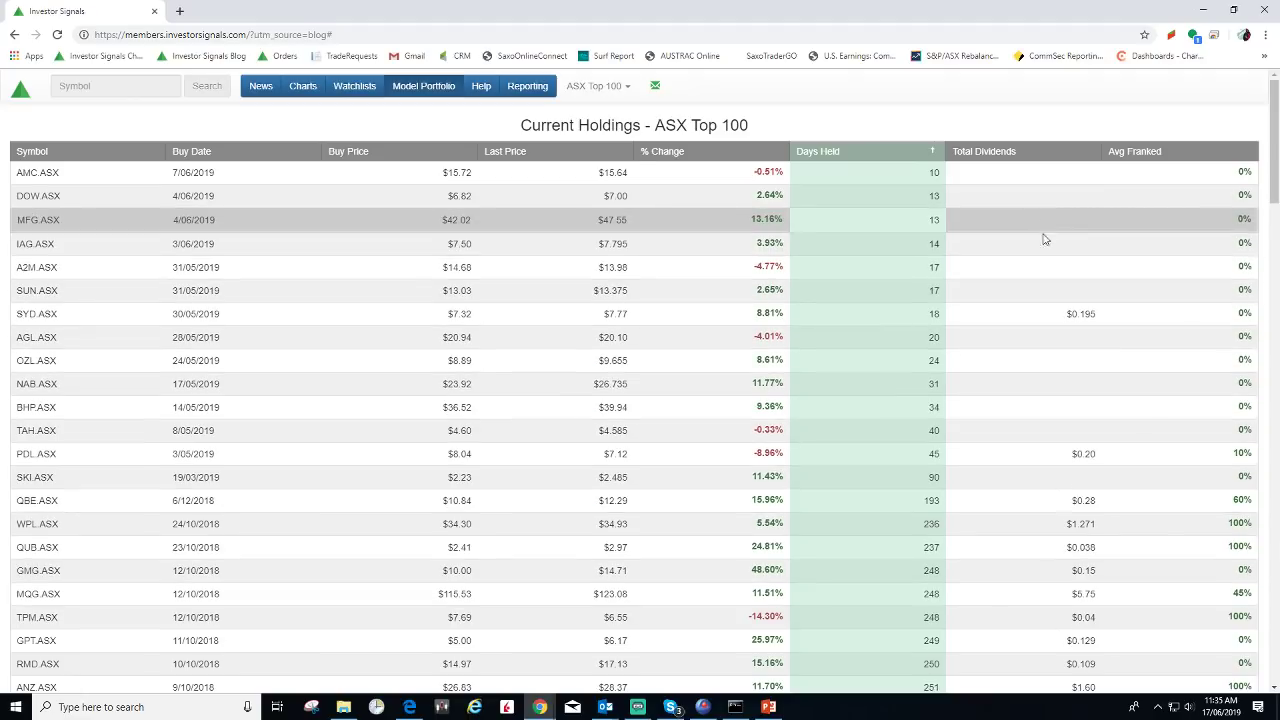
Step: Open the AMC.ASX chart from the holdings and examine recent prices against the moving averages and the horizontal line marked Value
{"action": "left_click", "coordinate": [28, 171]}
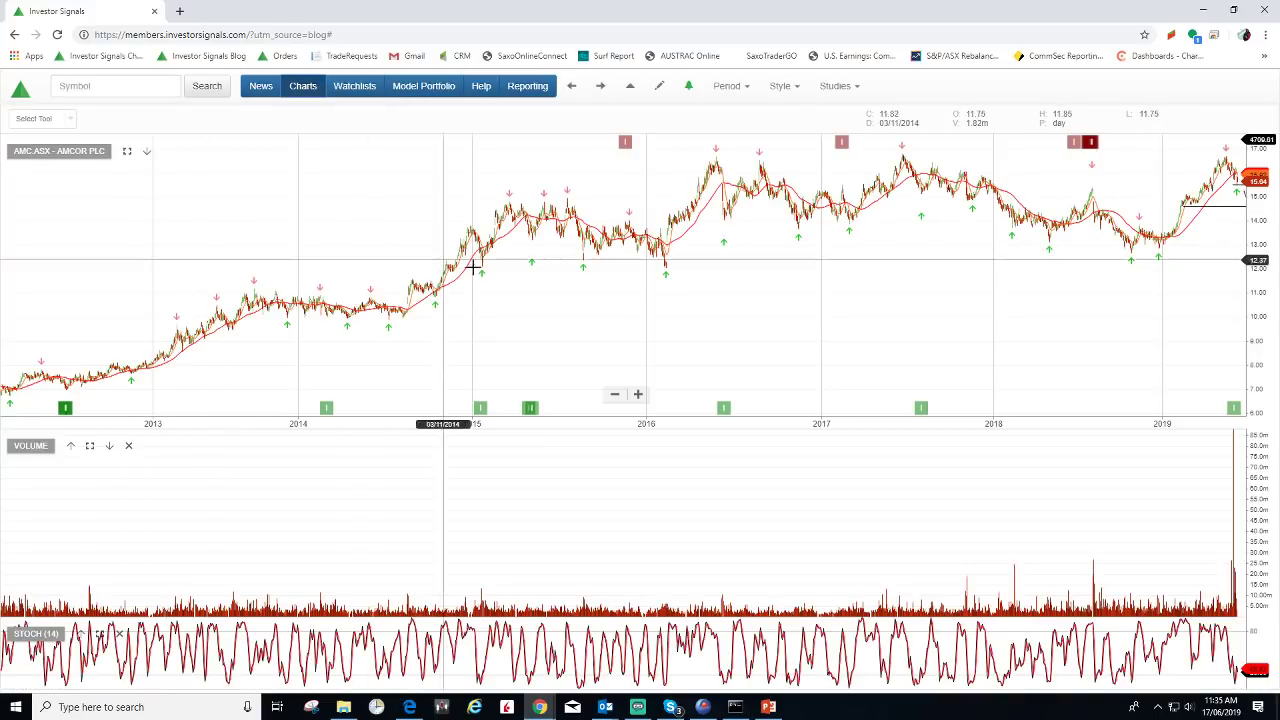
{"action": "scroll", "coordinate": [600, 285], "scroll_direction": "up", "scroll_amount": 5}
{"action": "left_click_drag", "start_coordinate": [666, 289], "coordinate": [633, 289]}
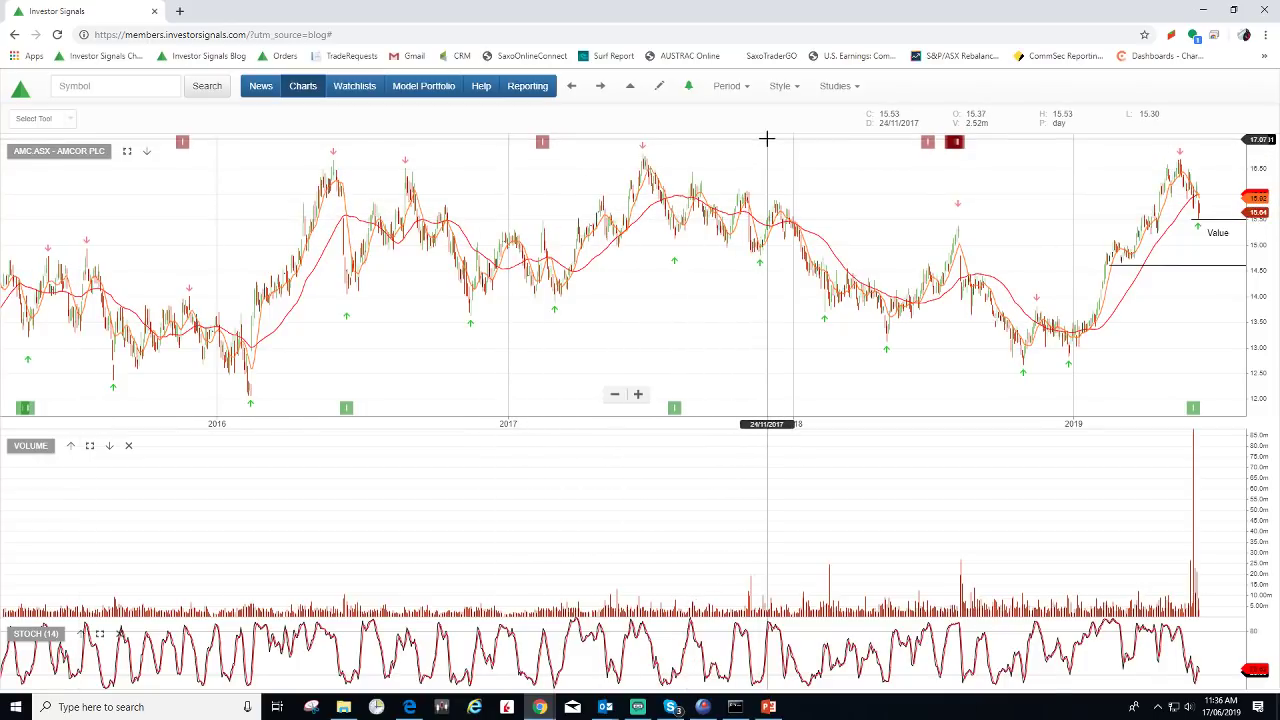
{"action": "left_click", "coordinate": [1190, 219]}
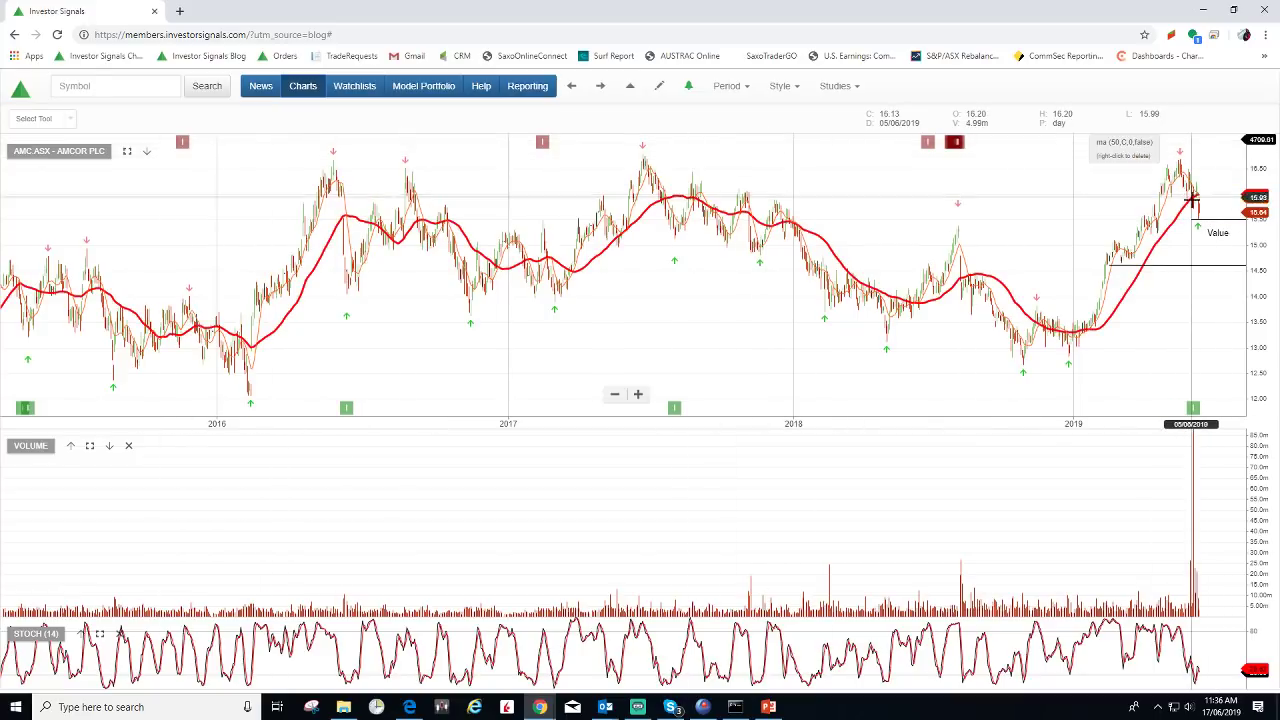
{"action": "right_click", "coordinate": [1196, 205]}
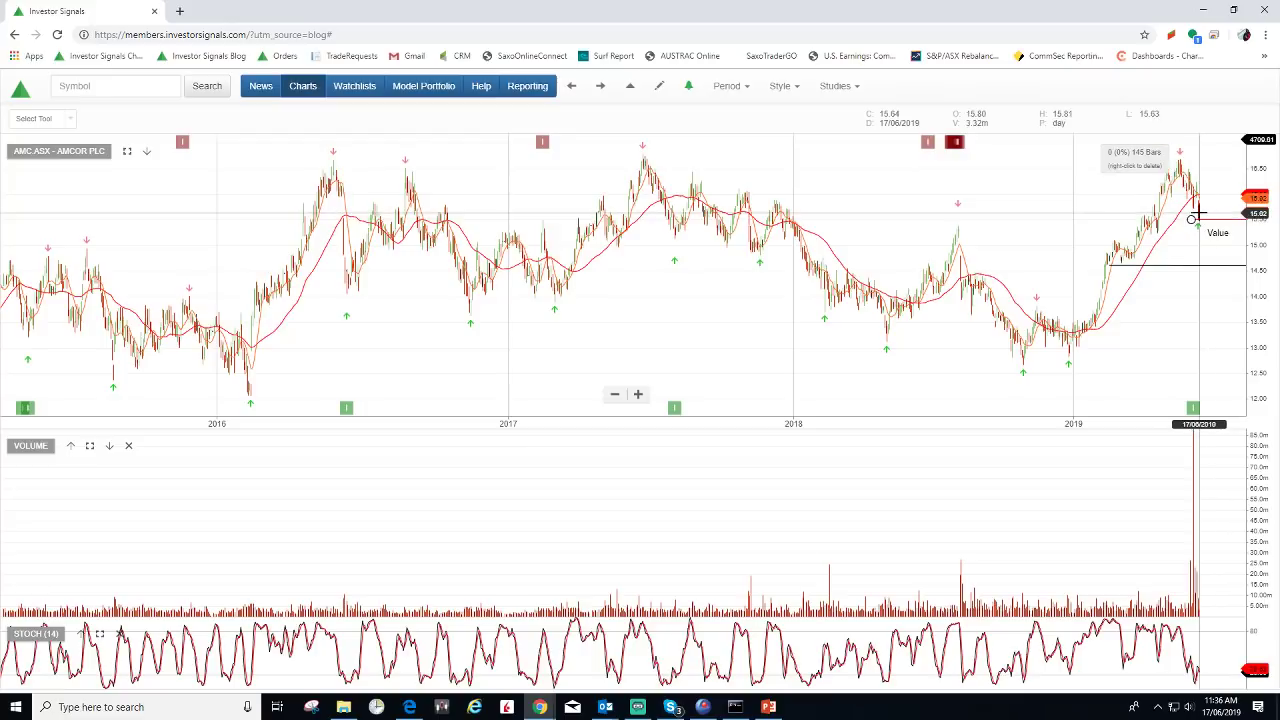
{"action": "left_click", "coordinate": [1199, 216]}
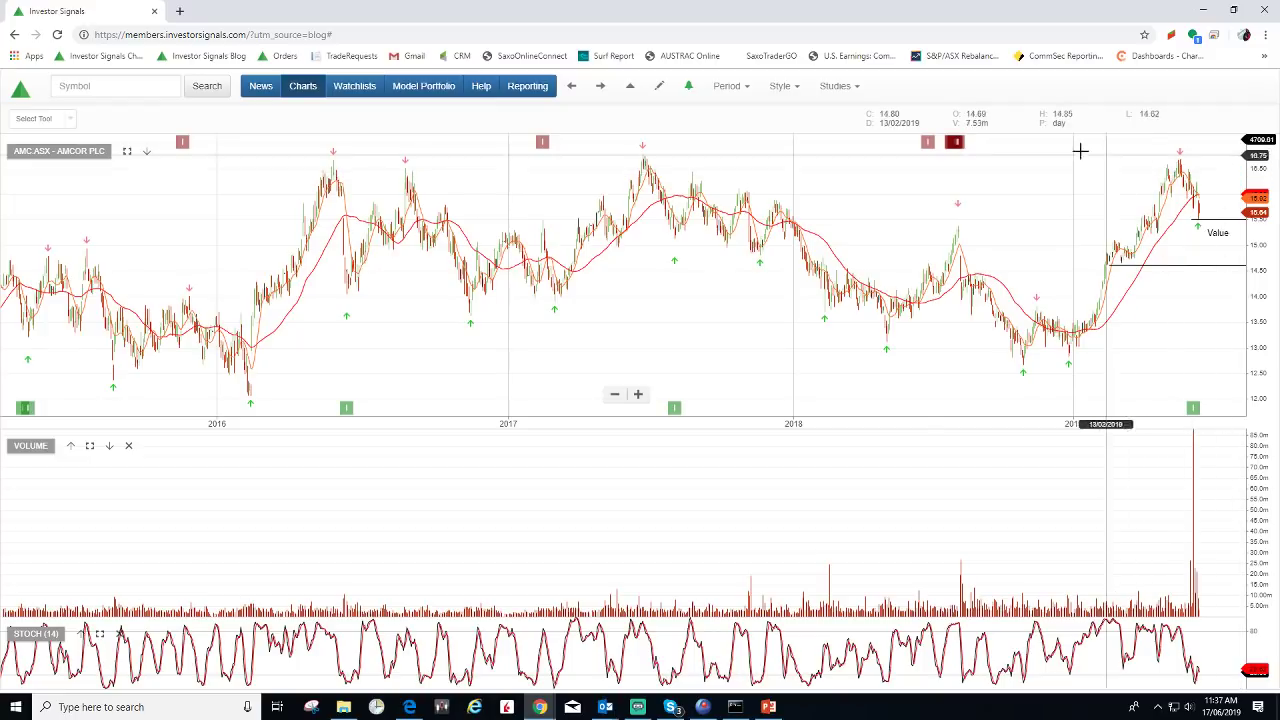
Step: Review the next holdings' charts, DOW.ASX and MFG.ASX, checking recent prices against their horizontal support lines
{"action": "left_click", "coordinate": [601, 88]}
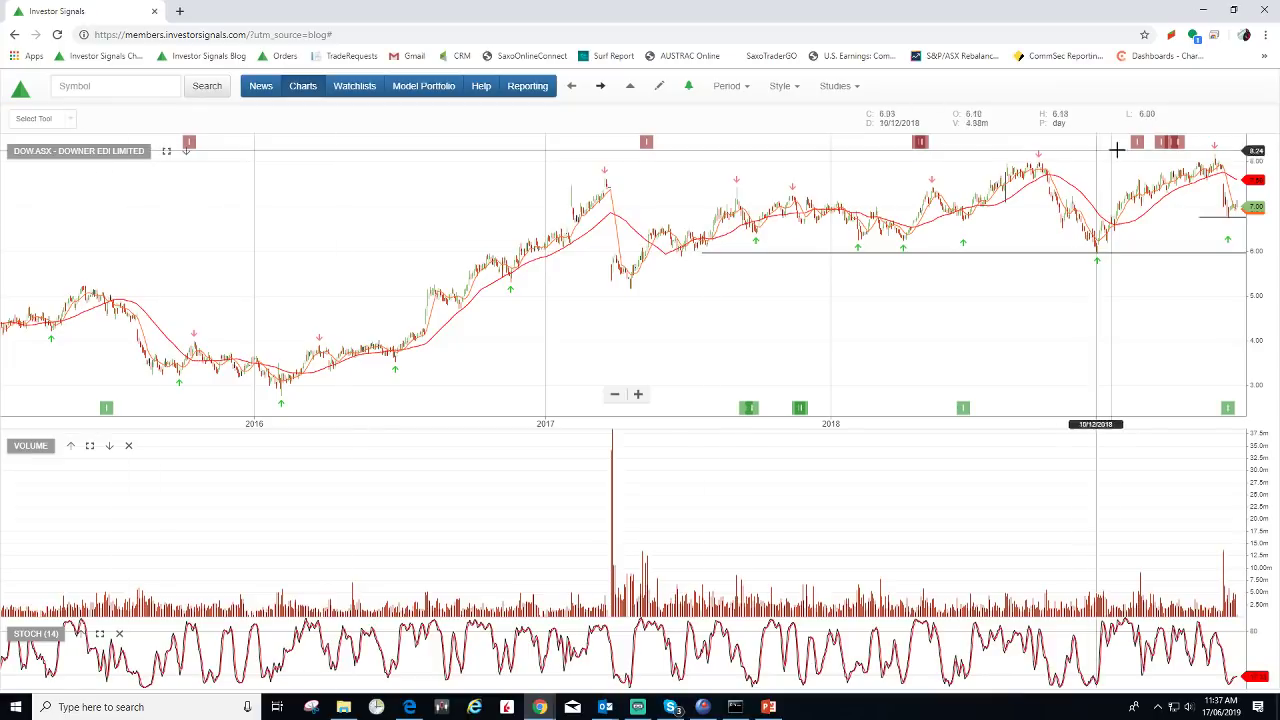
{"action": "left_click", "coordinate": [600, 89]}
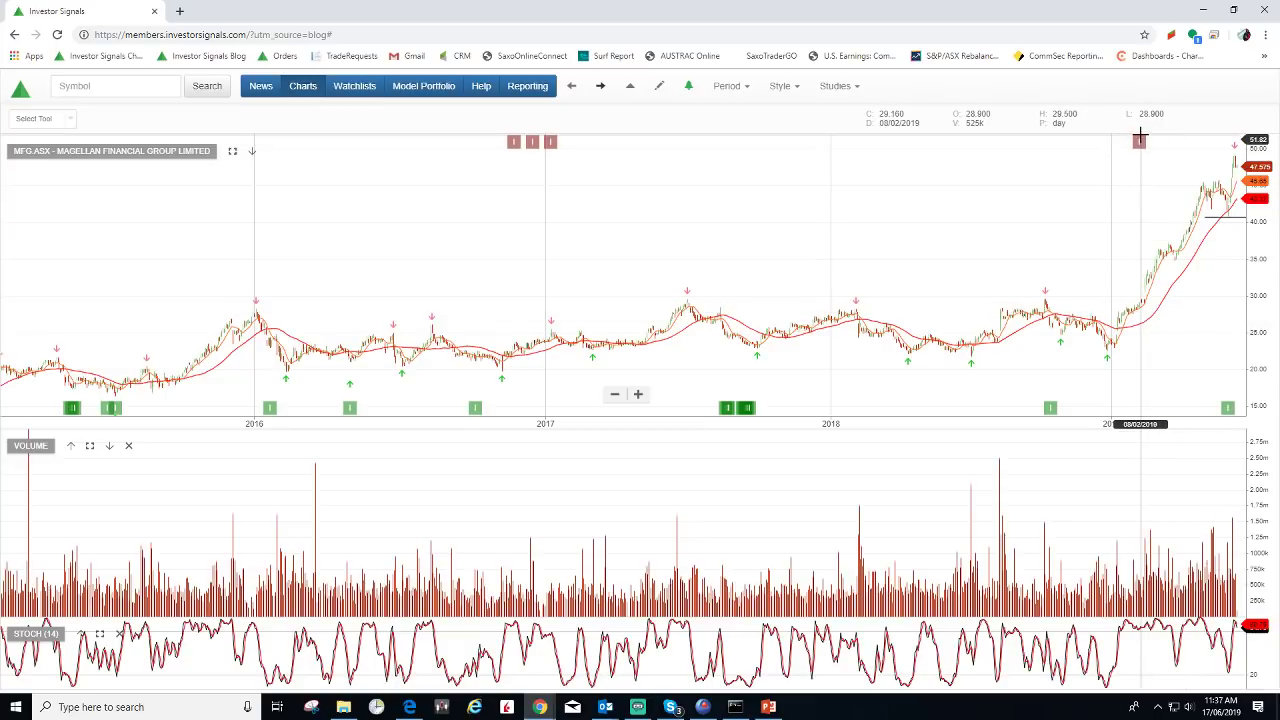
{"action": "left_click", "coordinate": [1226, 218]}
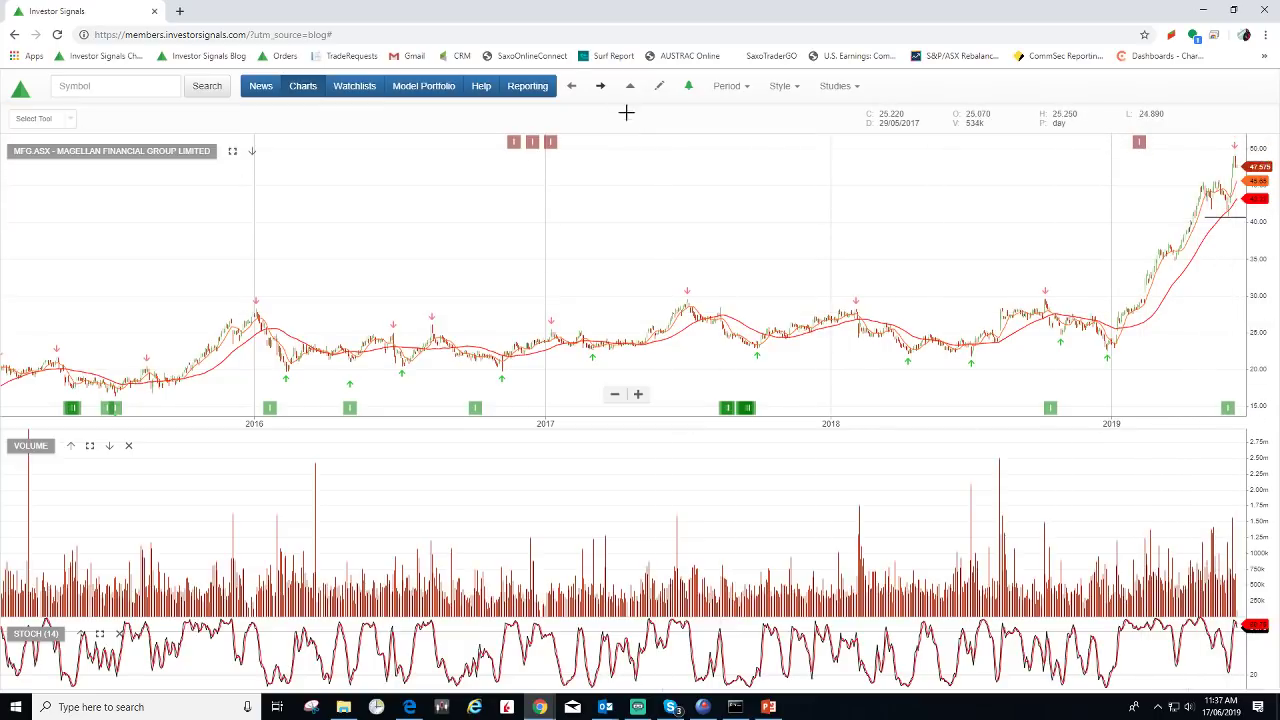
Step: Show the IAG.ASX chart and examine its latest prices against the 50-period moving average and the Value line
{"action": "left_click", "coordinate": [601, 88]}
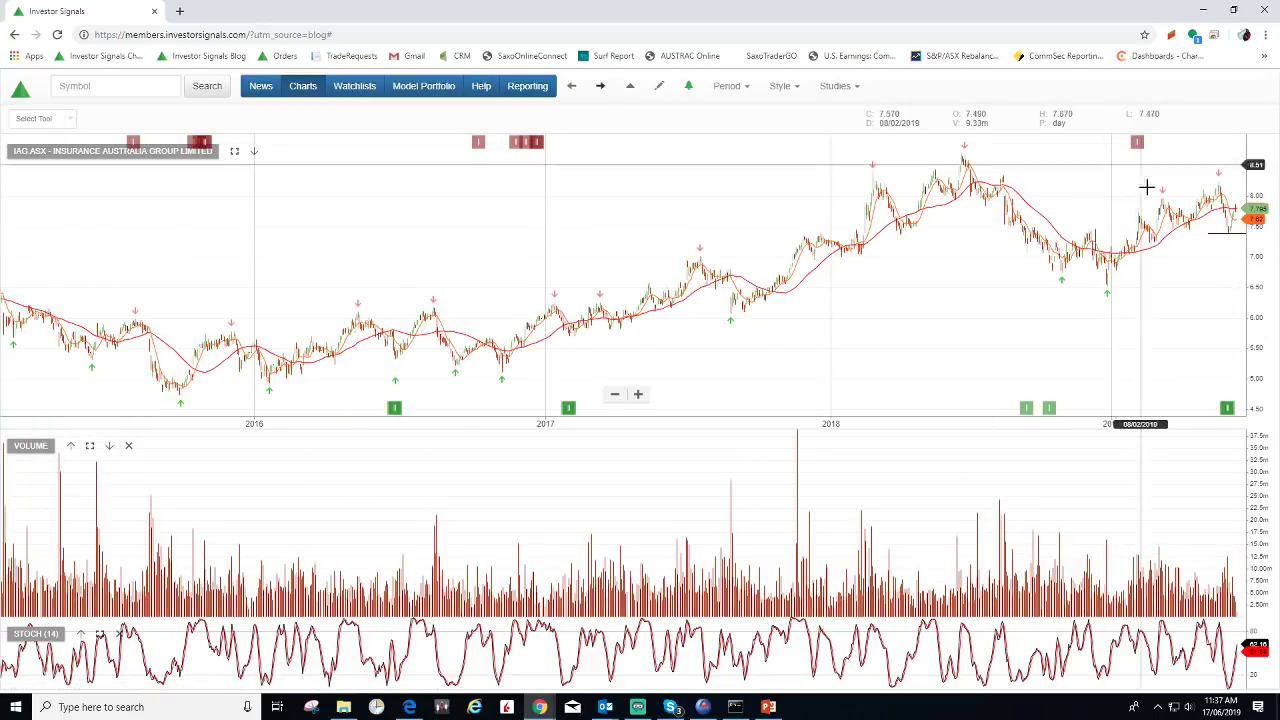
{"action": "left_click_drag", "start_coordinate": [1208, 233], "coordinate": [1228, 232]}
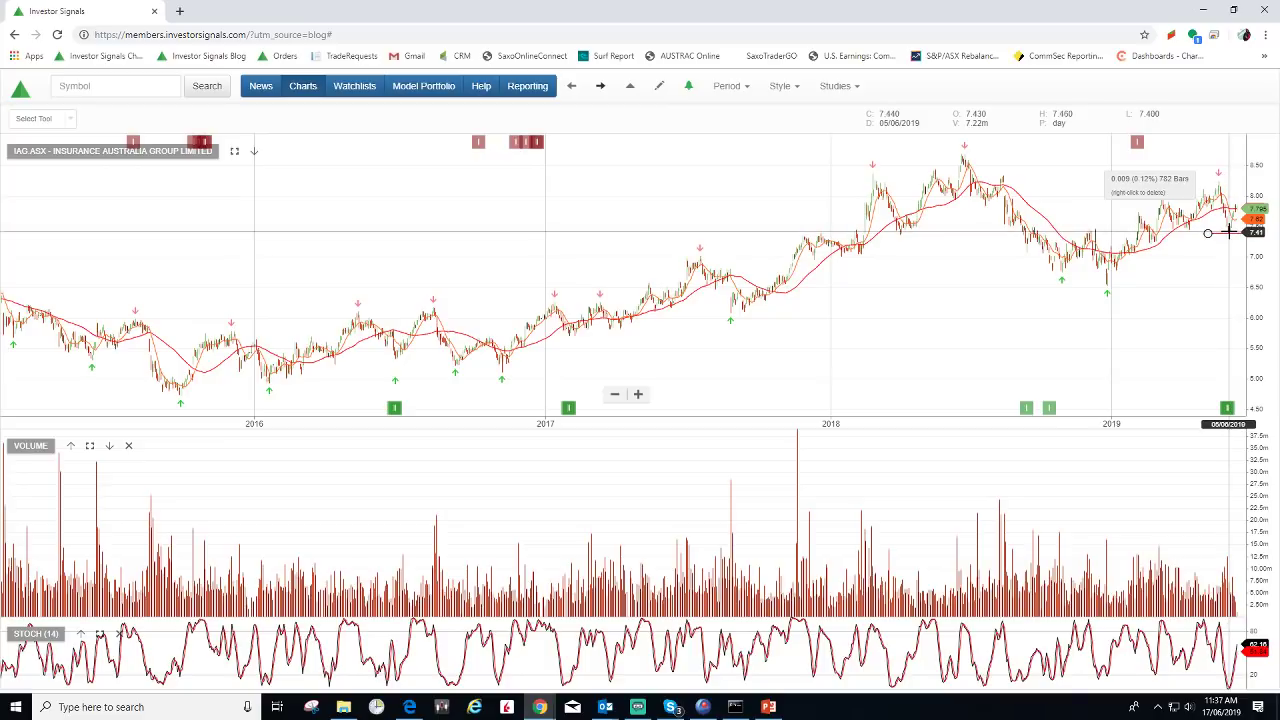
{"action": "left_click", "coordinate": [1232, 209]}
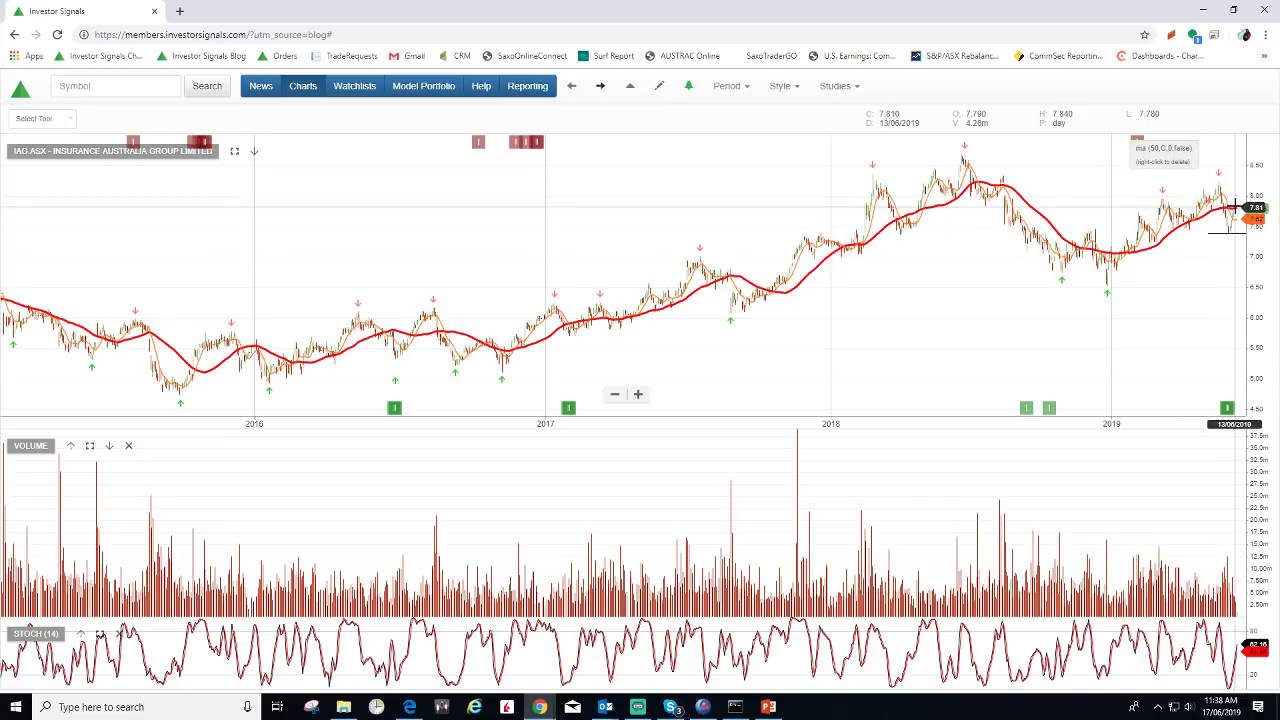
{"action": "left_click_drag", "start_coordinate": [1074, 206], "coordinate": [1021, 206]}
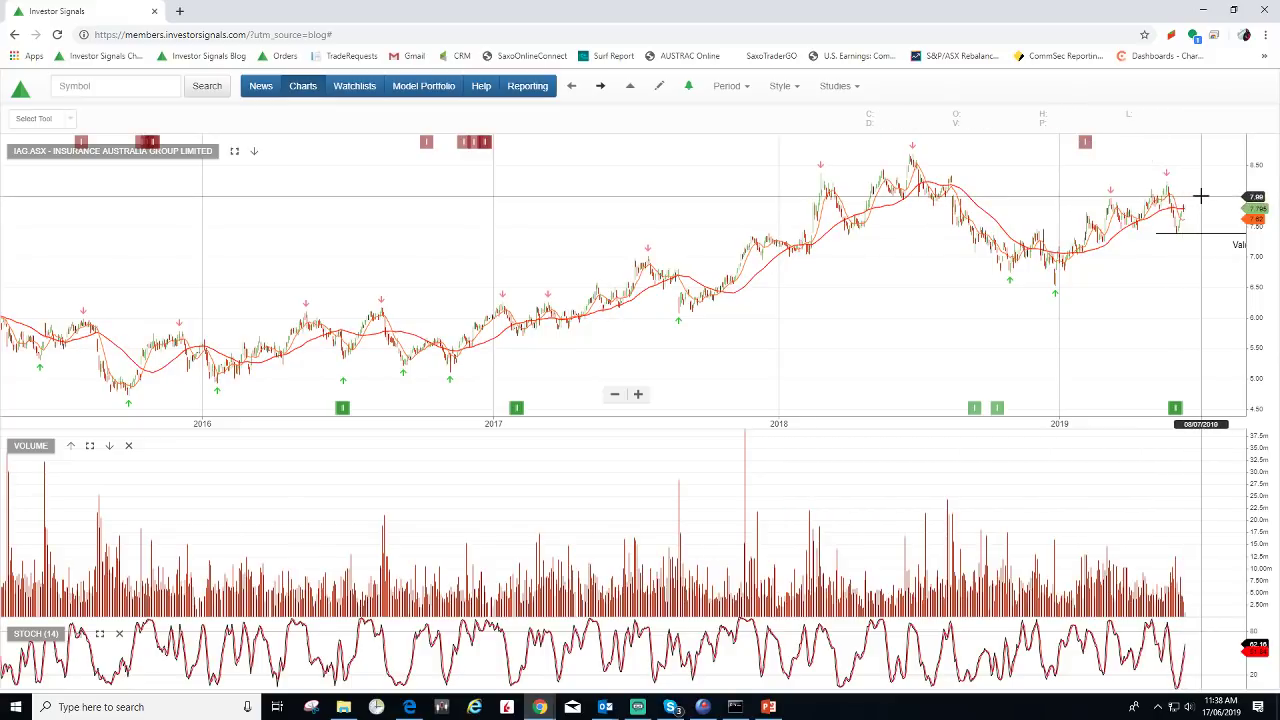
{"action": "left_click", "coordinate": [703, 707]}
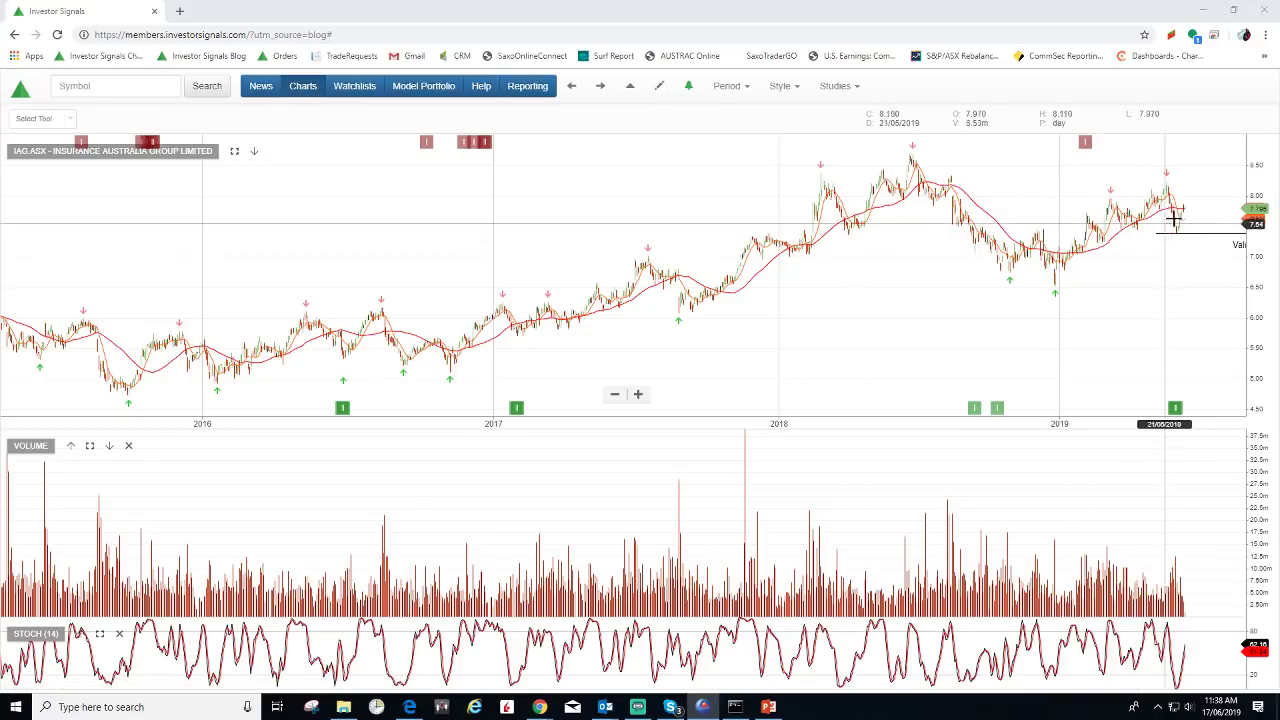
Step: Review the A2M.ASX, SUN.ASX and SYD.ASX charts in turn, checking the latest buy signals and support levels
{"action": "left_click", "coordinate": [598, 89]}
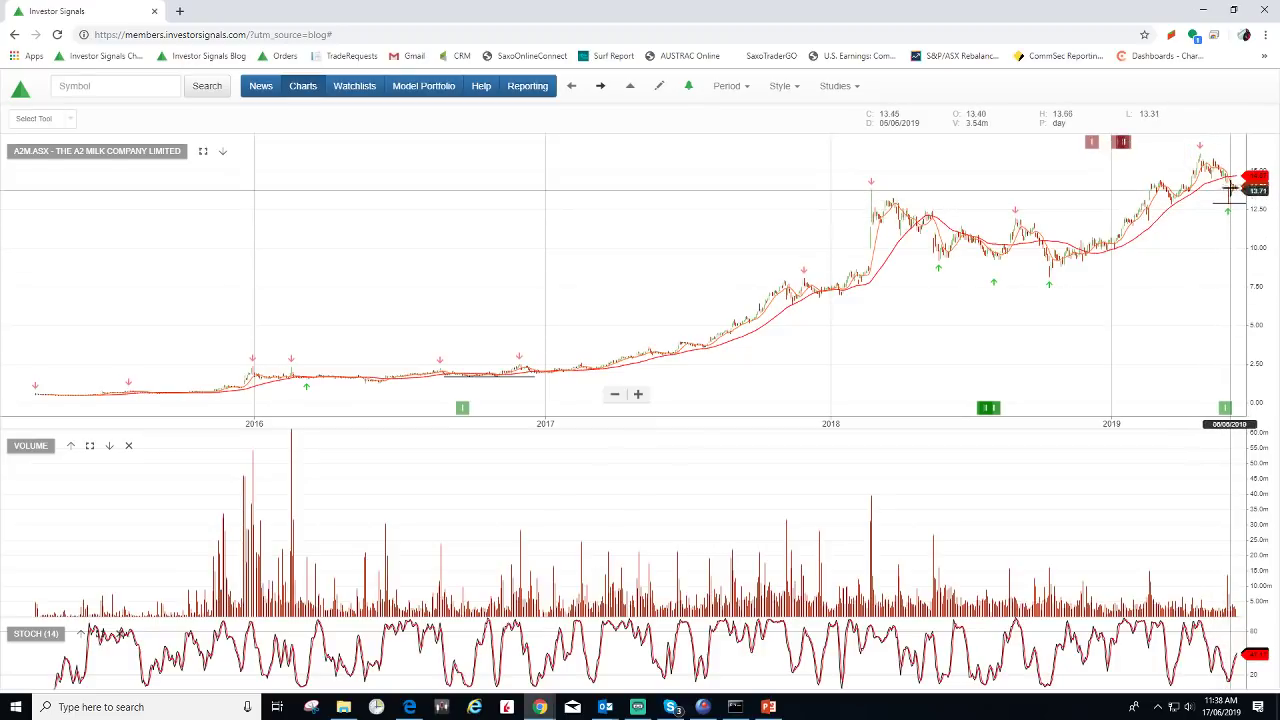
{"action": "left_click", "coordinate": [601, 87]}
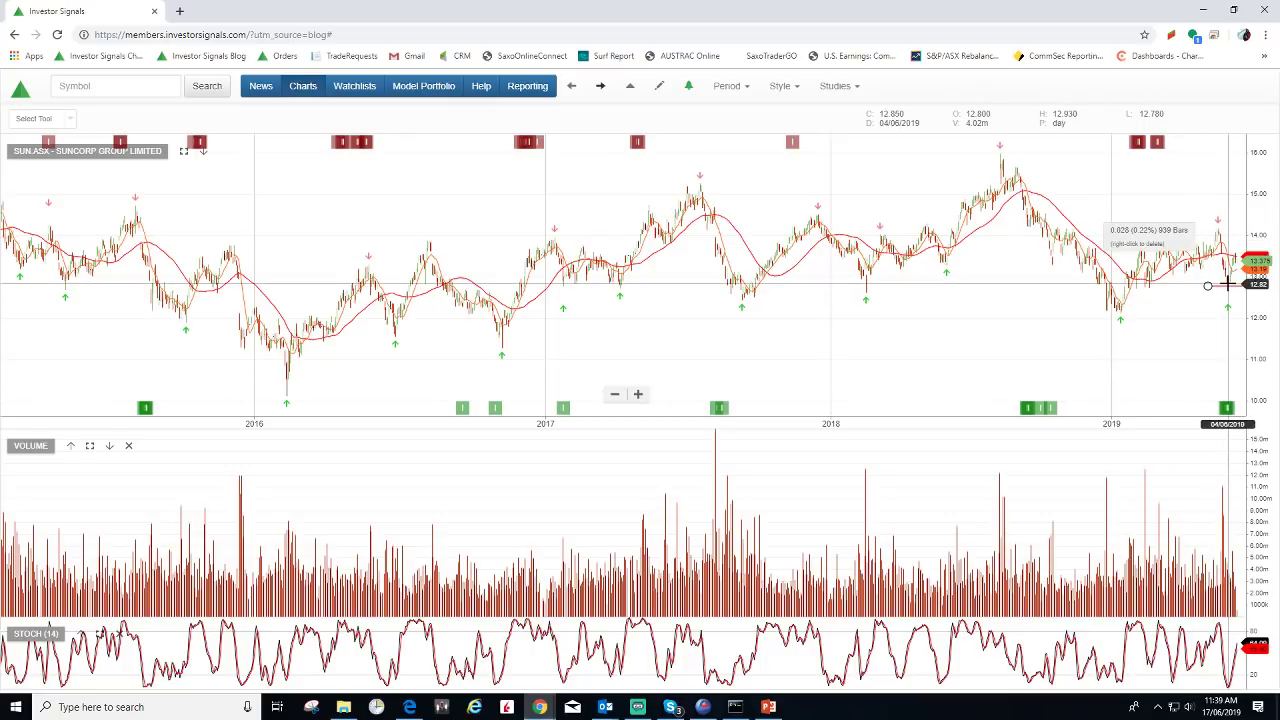
{"action": "left_click", "coordinate": [602, 87]}
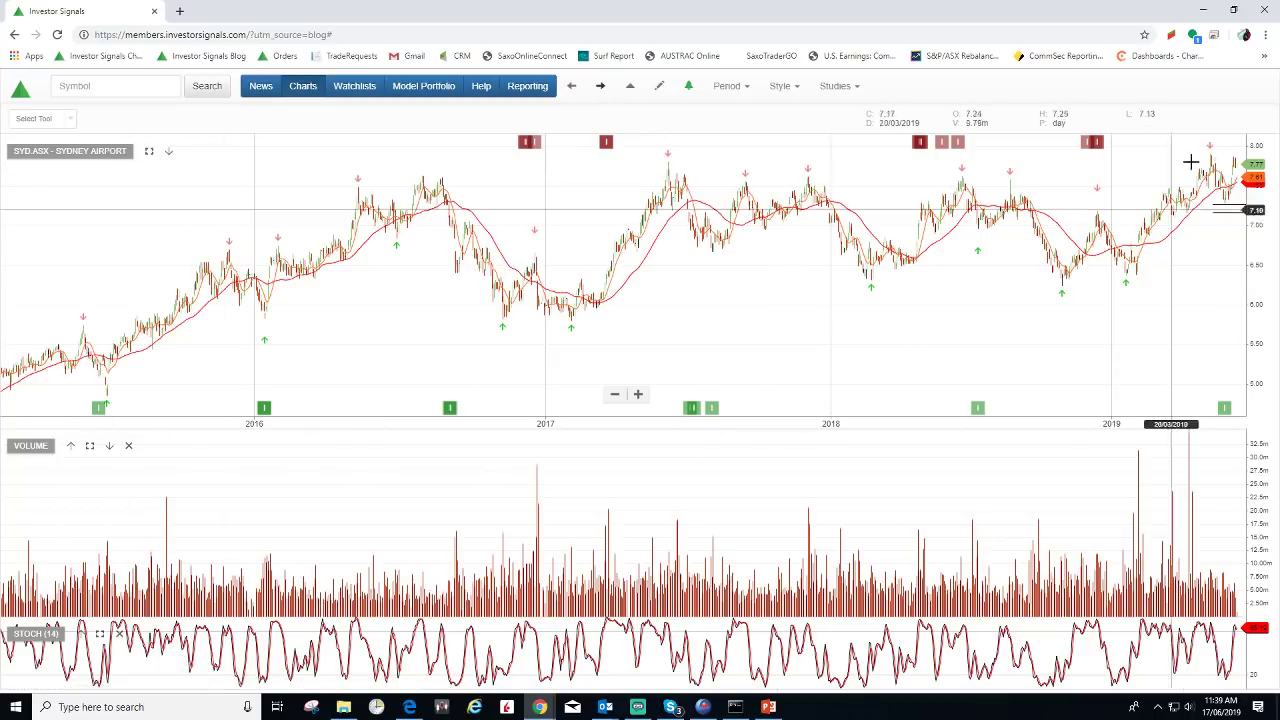
{"action": "mouse_move", "coordinate": [1215, 206]}
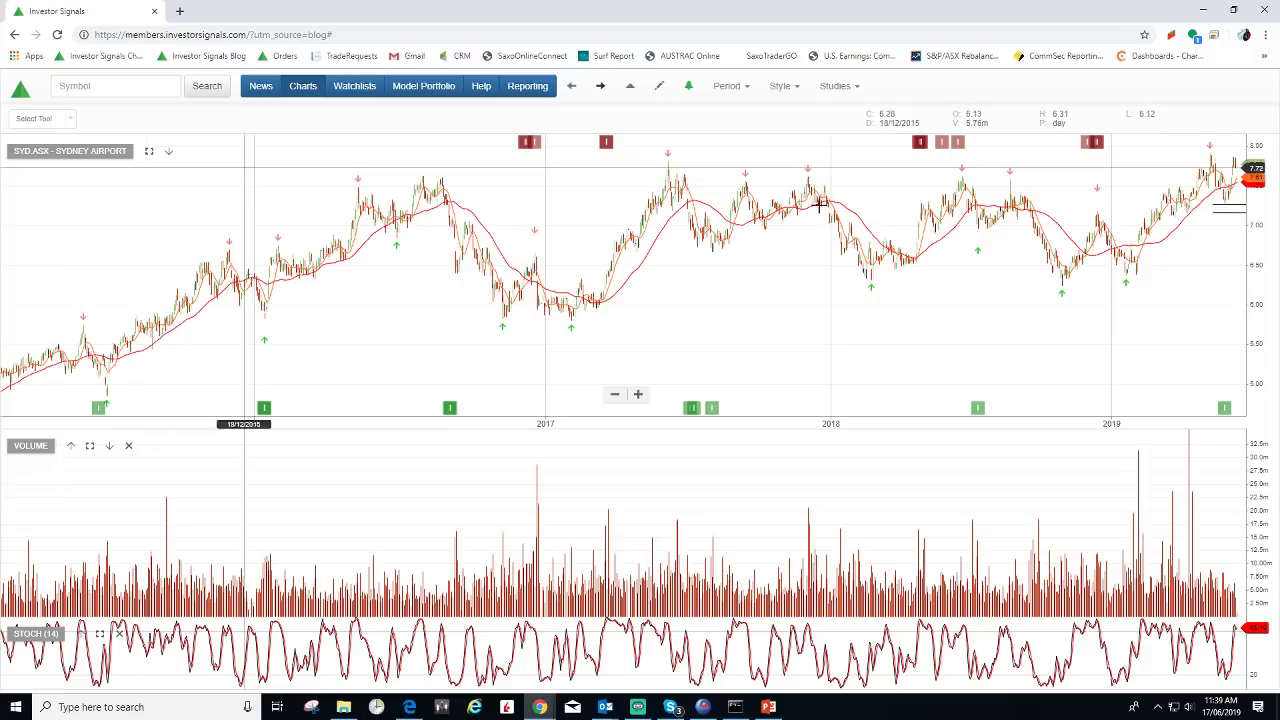
Step: Show the AGL.ASX chart and inspect the 2019 decline down to its horizontal support line
{"action": "left_click", "coordinate": [600, 88]}
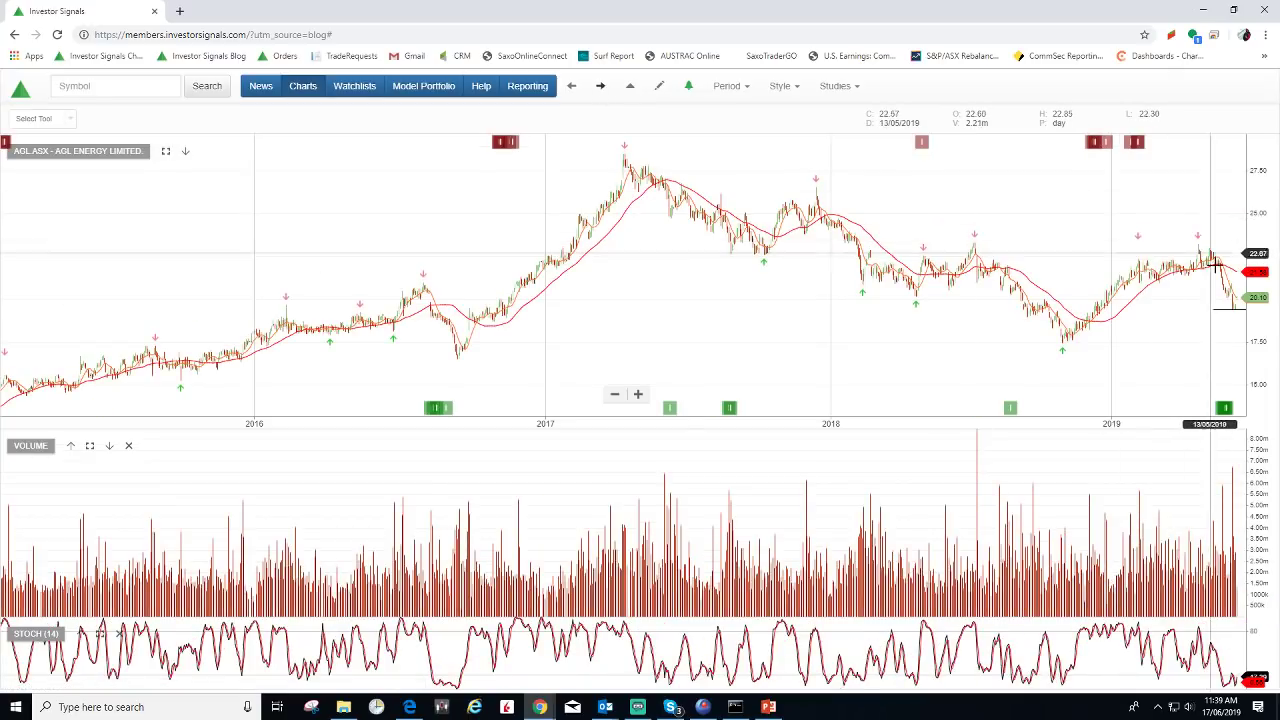
{"action": "left_click_drag", "start_coordinate": [1206, 245], "coordinate": [1212, 309]}
{"action": "left_click", "coordinate": [1235, 310]}
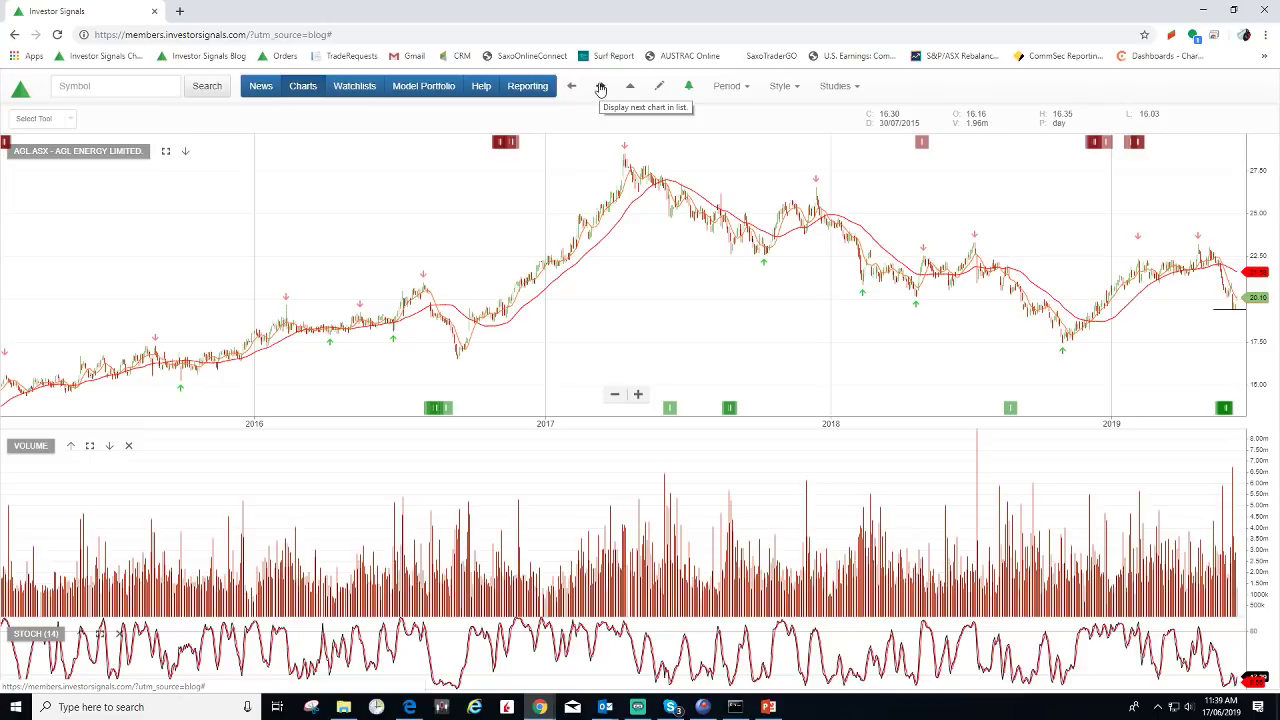
Step: Review the OZL.ASX and NAB.ASX charts, checking the May 2019 buy signals against their support lines
{"action": "left_click", "coordinate": [600, 88]}
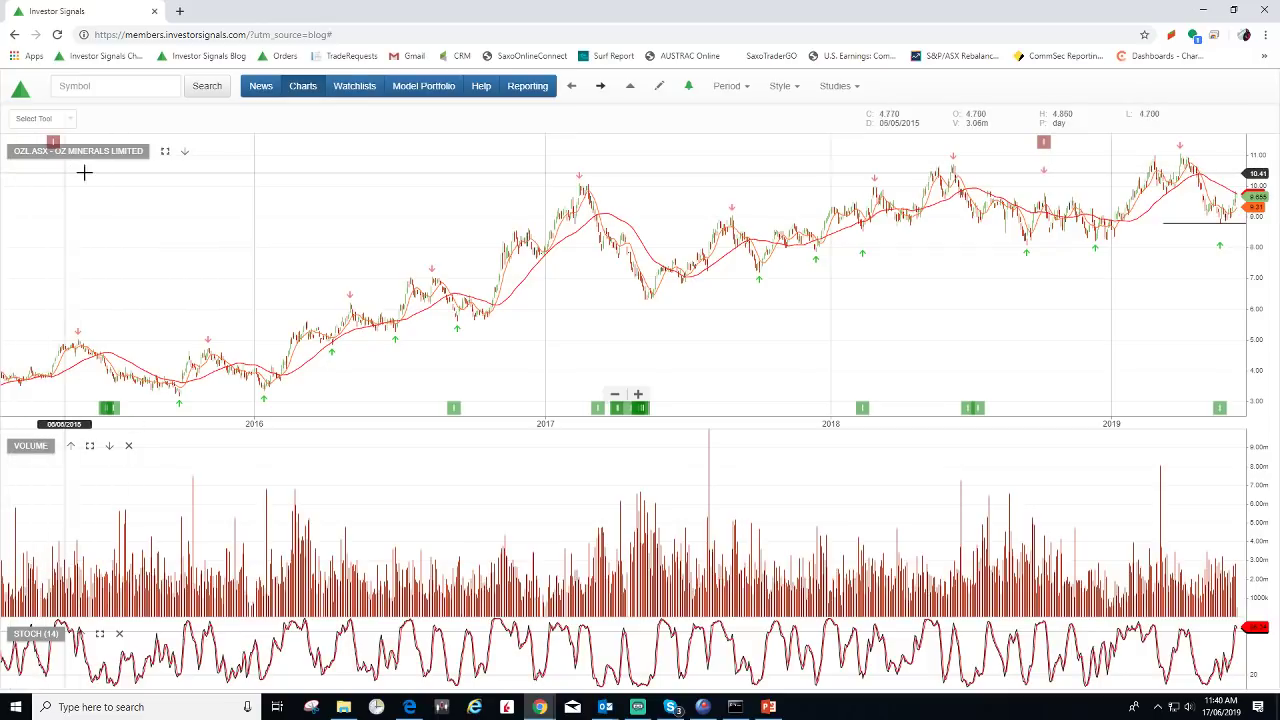
{"action": "left_click", "coordinate": [600, 89]}
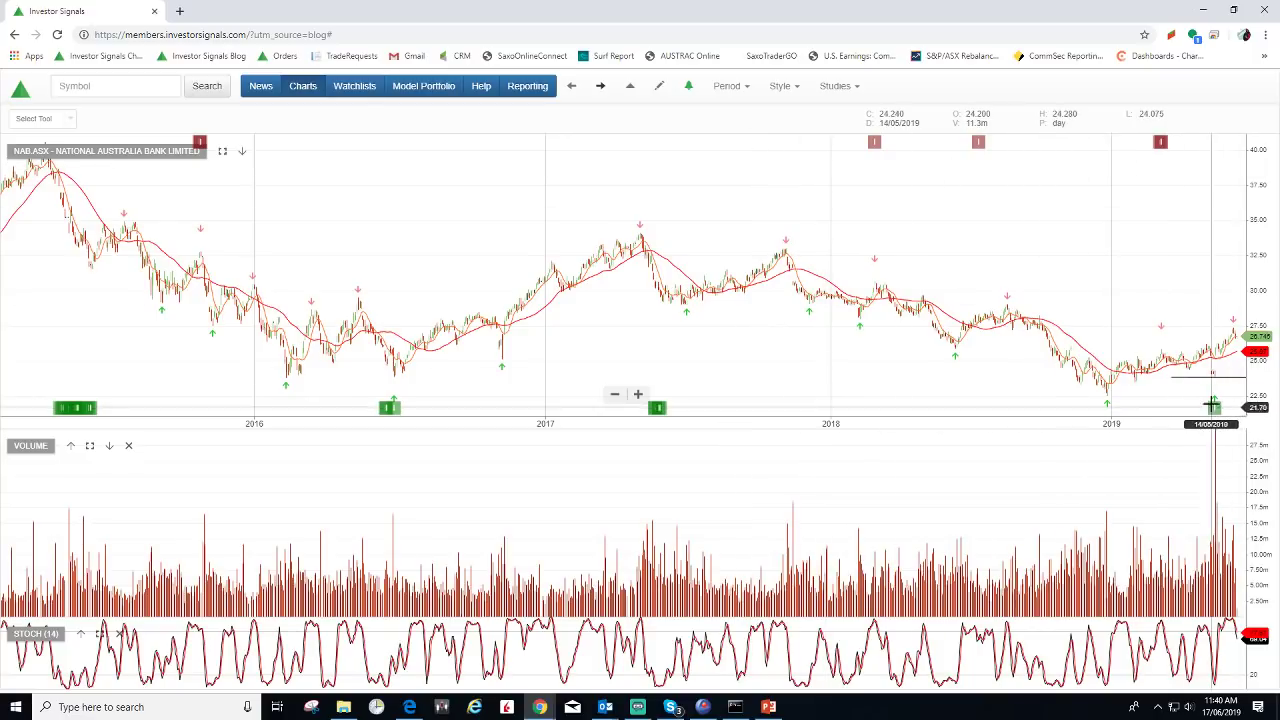
{"action": "mouse_move", "coordinate": [1212, 377]}
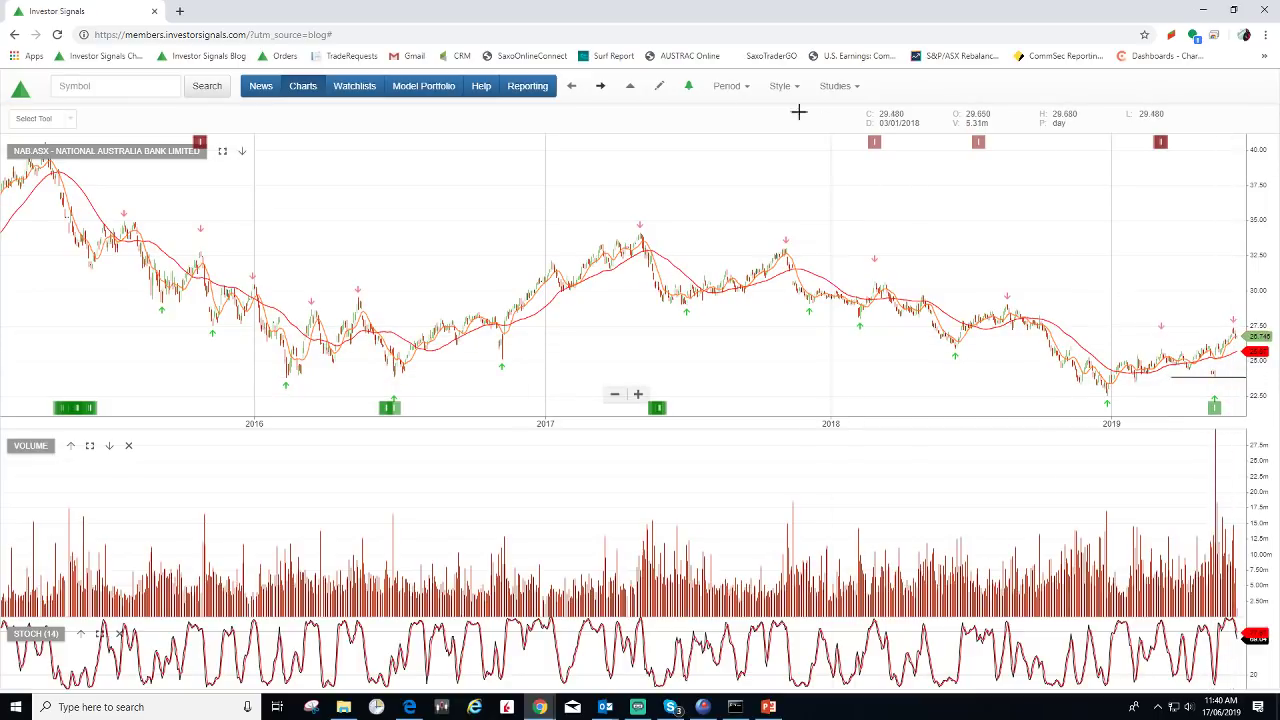
Step: Review the BHP.ASX and TAH.ASX charts, comparing recent prices with the moving averages and support lines
{"action": "left_click", "coordinate": [600, 89]}
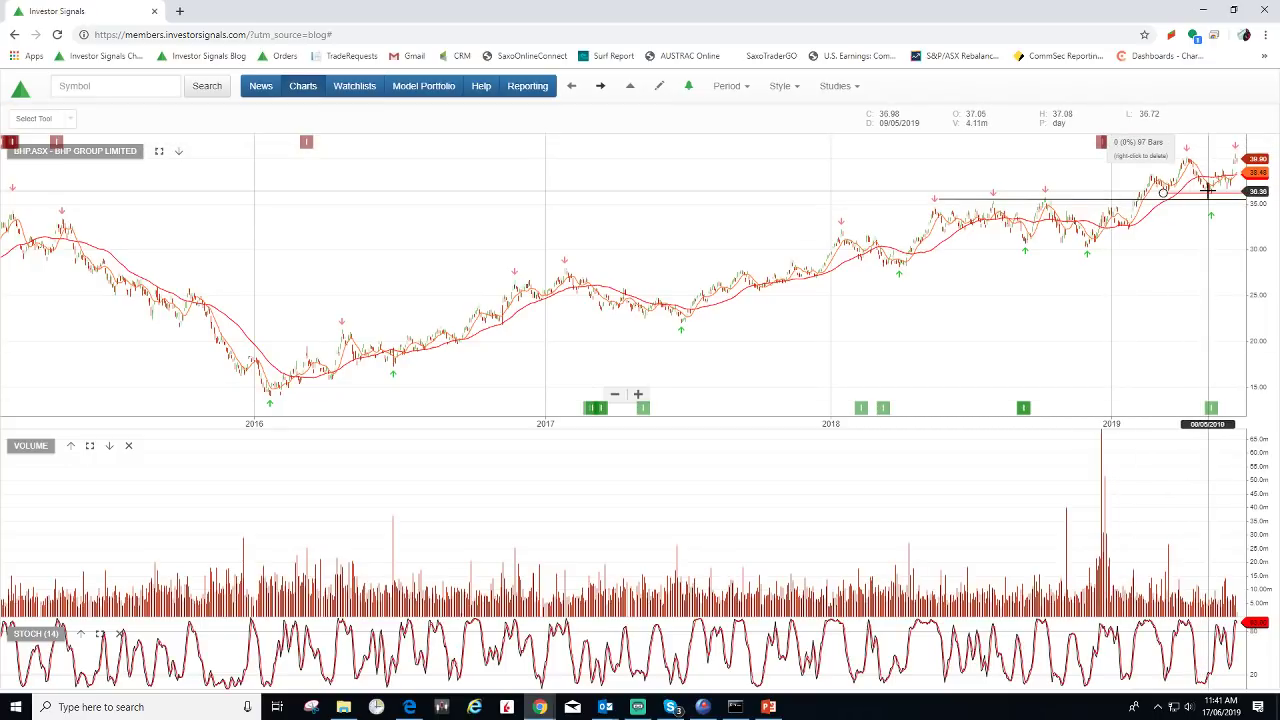
{"action": "left_click", "coordinate": [599, 87]}
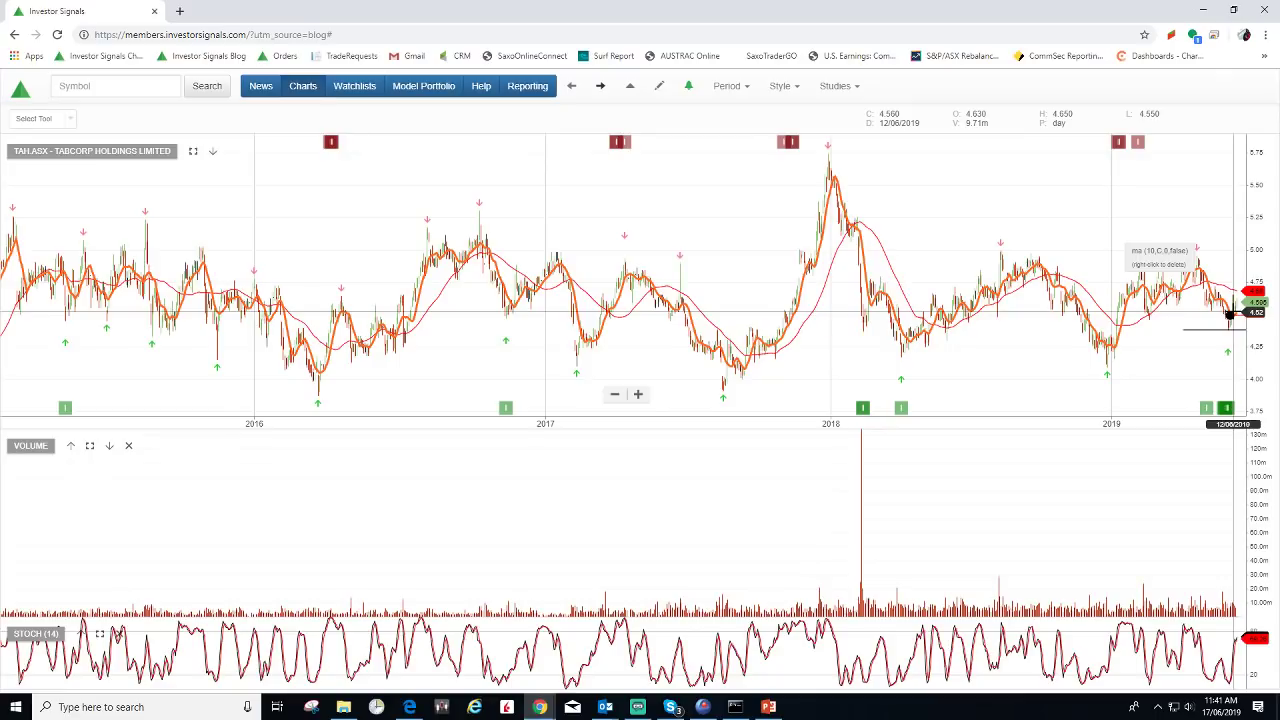
{"action": "right_click", "coordinate": [1230, 315]}
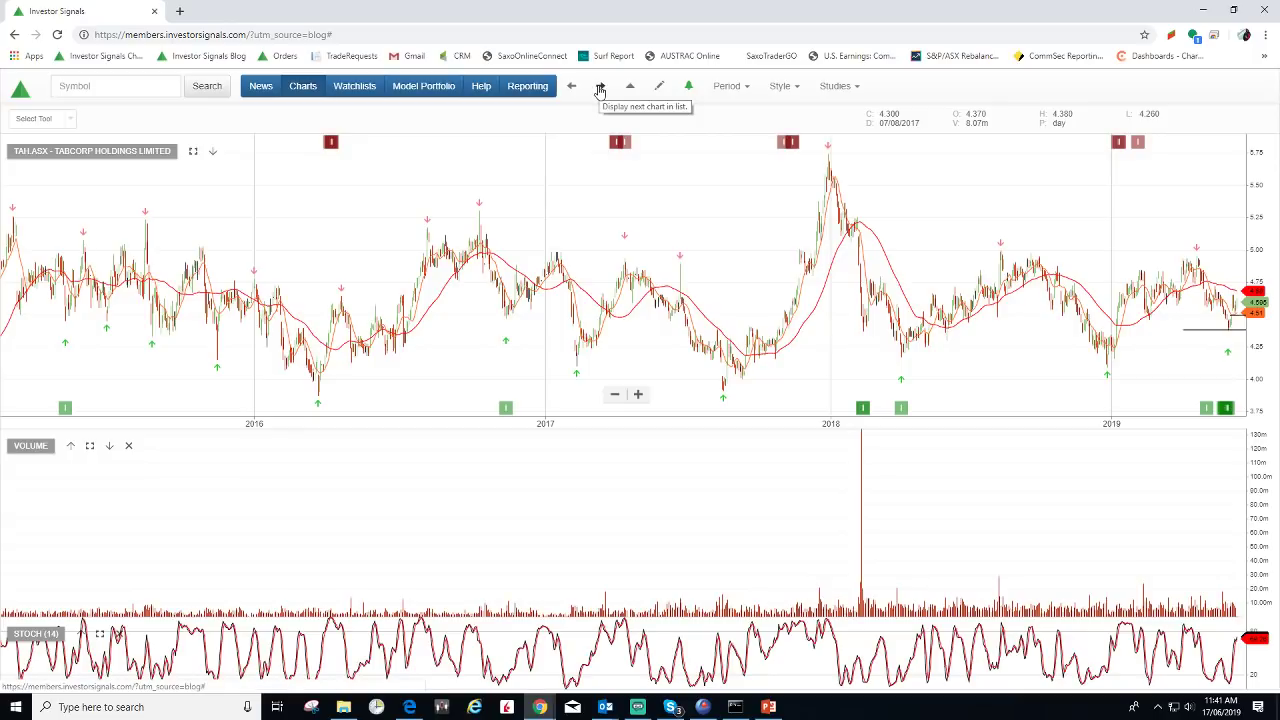
Step: Continue through the portfolio charts from PDL.ASX to QBE.ASX and WPL.ASX, examining recent lows and support lines
{"action": "left_click", "coordinate": [599, 90]}
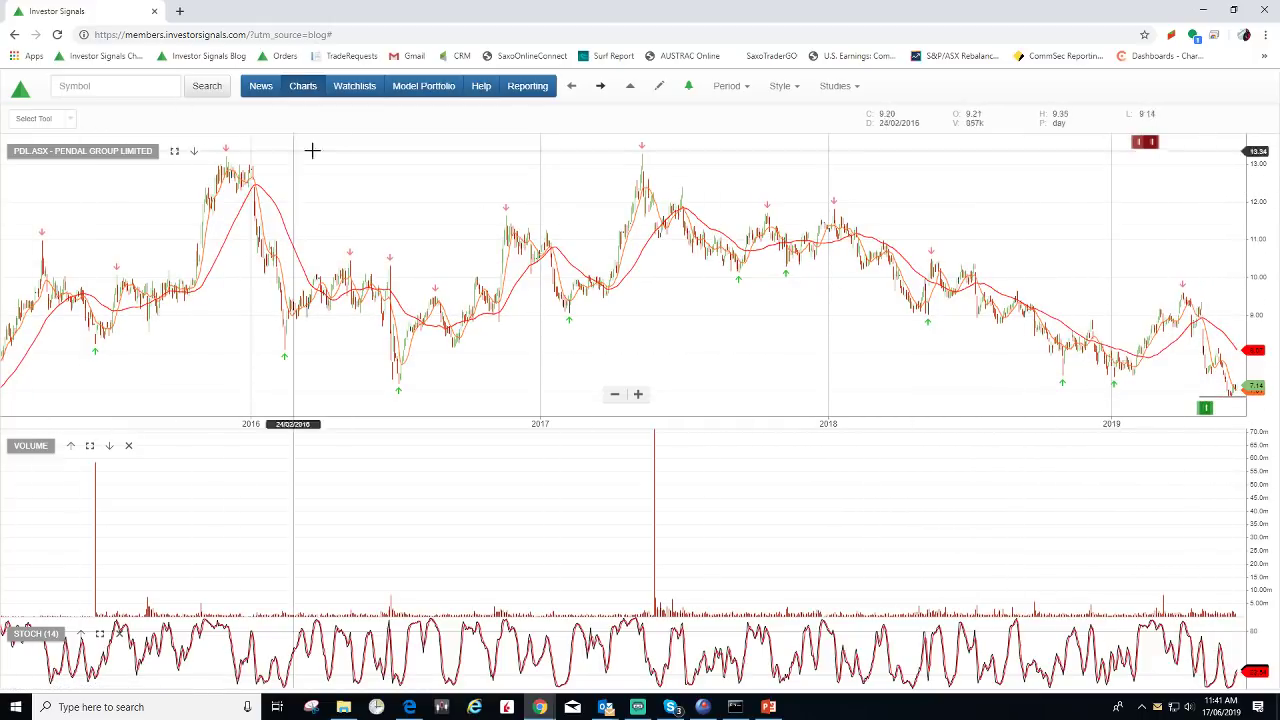
{"action": "left_click", "coordinate": [598, 87]}
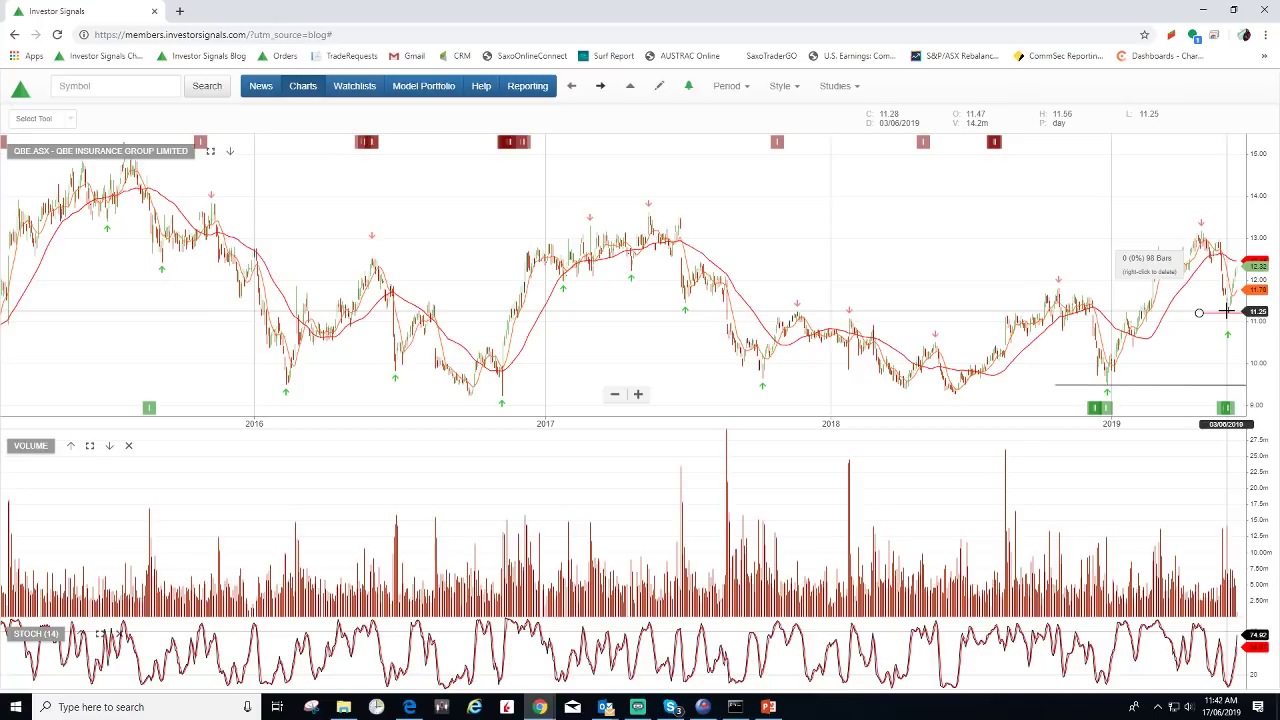
{"action": "left_click", "coordinate": [598, 87]}
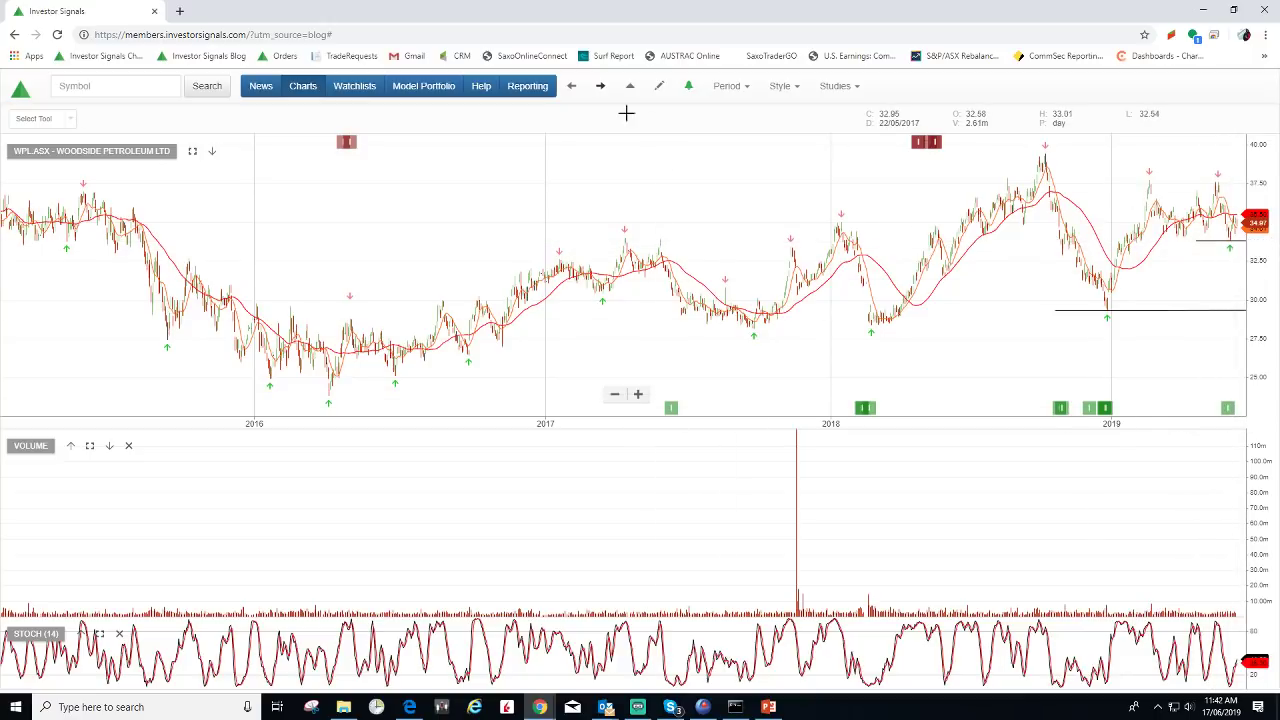
Step: Review the QUB.ASX, GMG.ASX and MQG.ASX charts in turn, examining their buy signals and support lines
{"action": "left_click", "coordinate": [600, 88]}
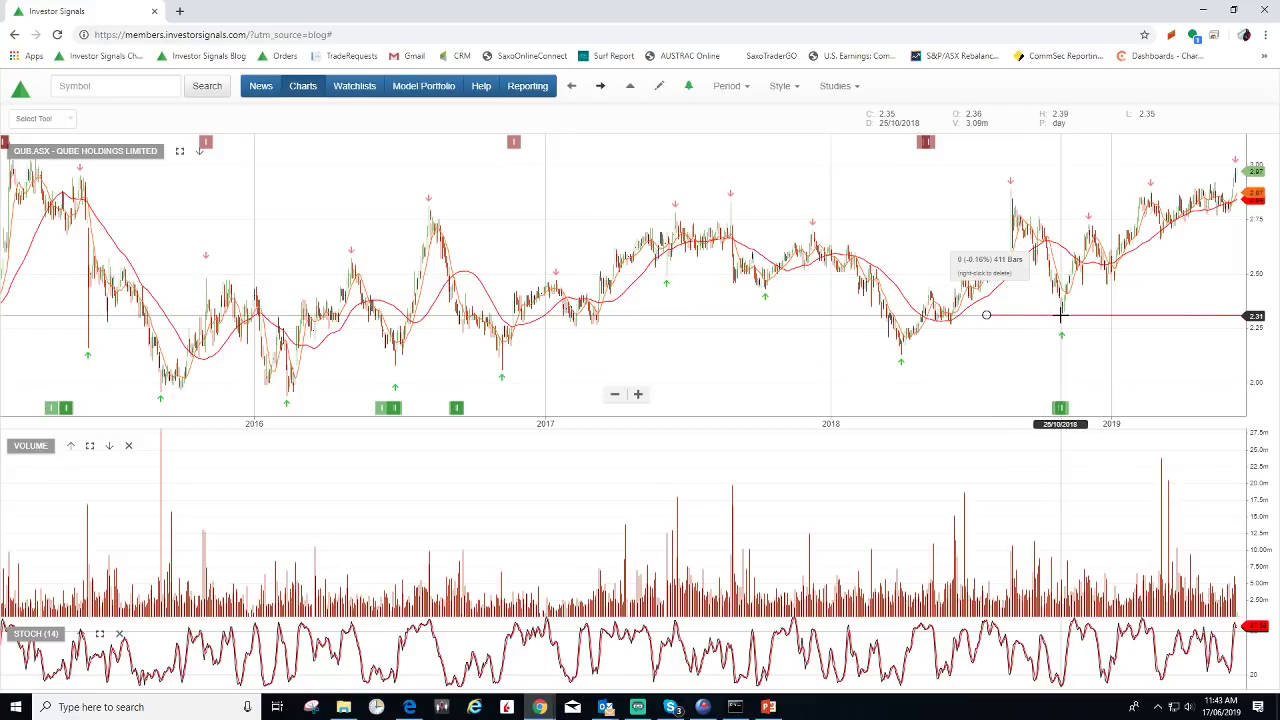
{"action": "left_click", "coordinate": [603, 88]}
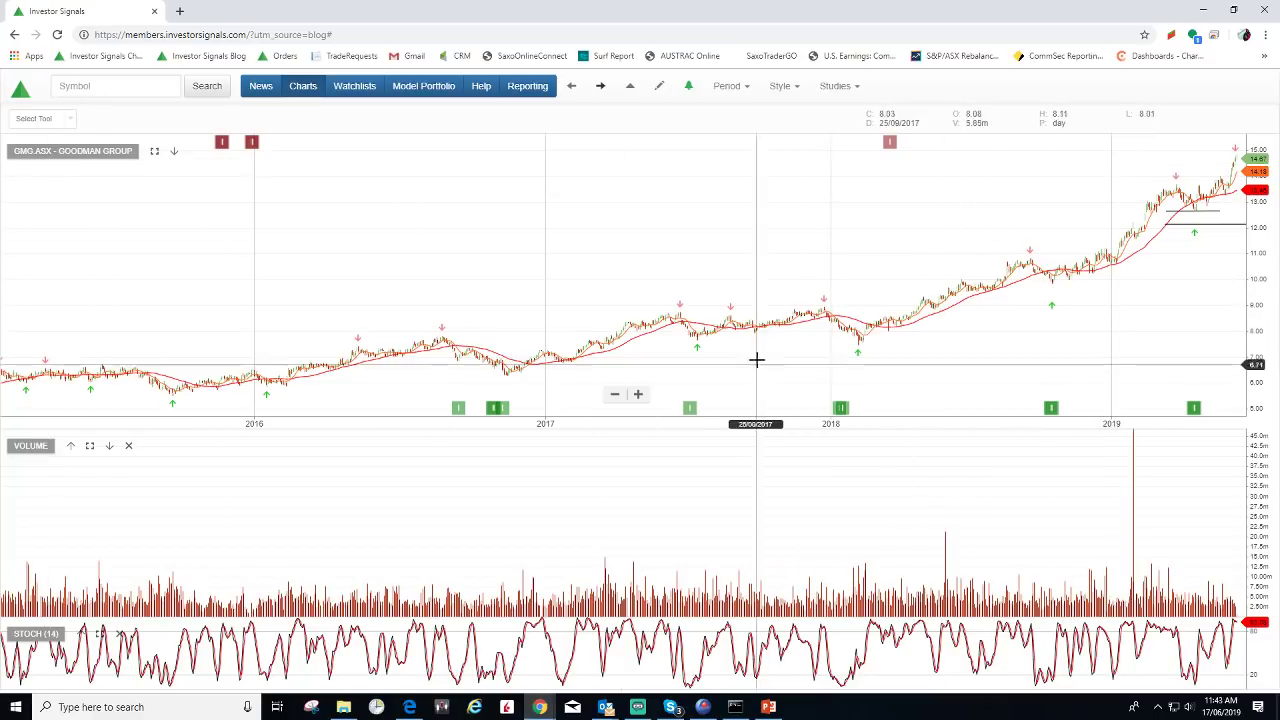
{"action": "left_click", "coordinate": [600, 88]}
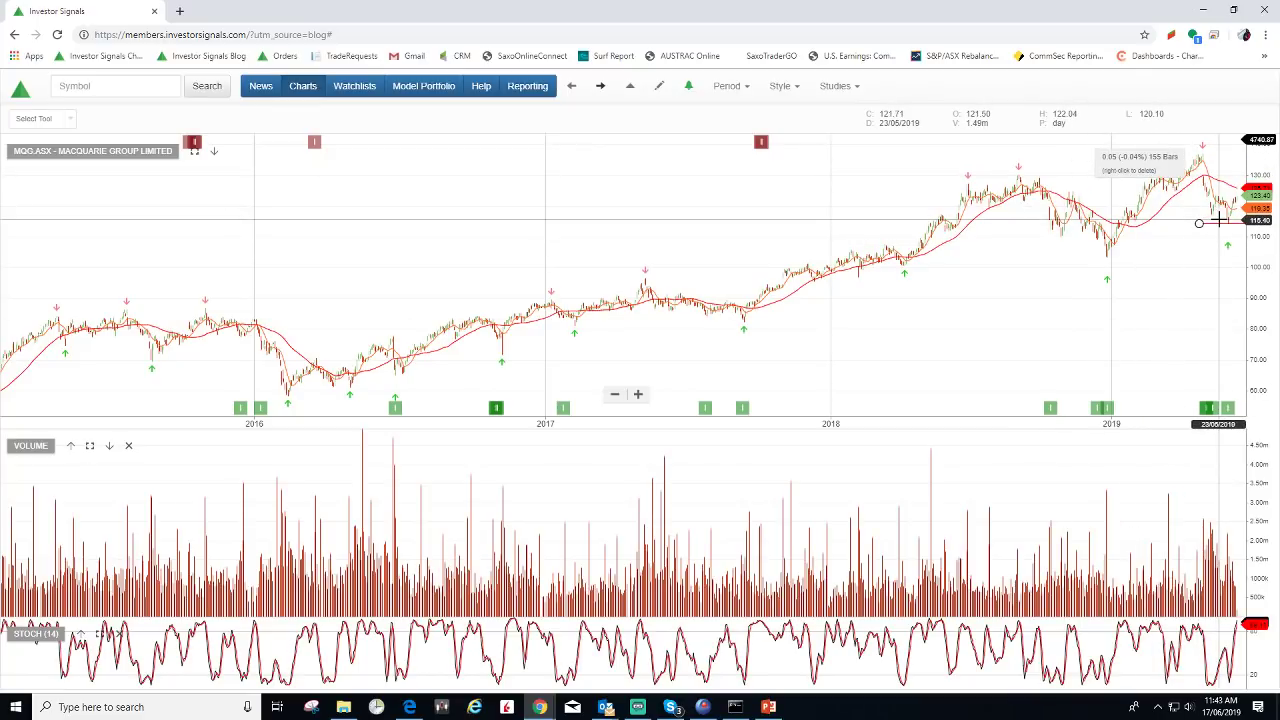
Step: Review the TPM.ASX, GPT.ASX and RMD.ASX charts in turn, examining their buy signals against the drawn support lines
{"action": "left_click", "coordinate": [599, 87]}
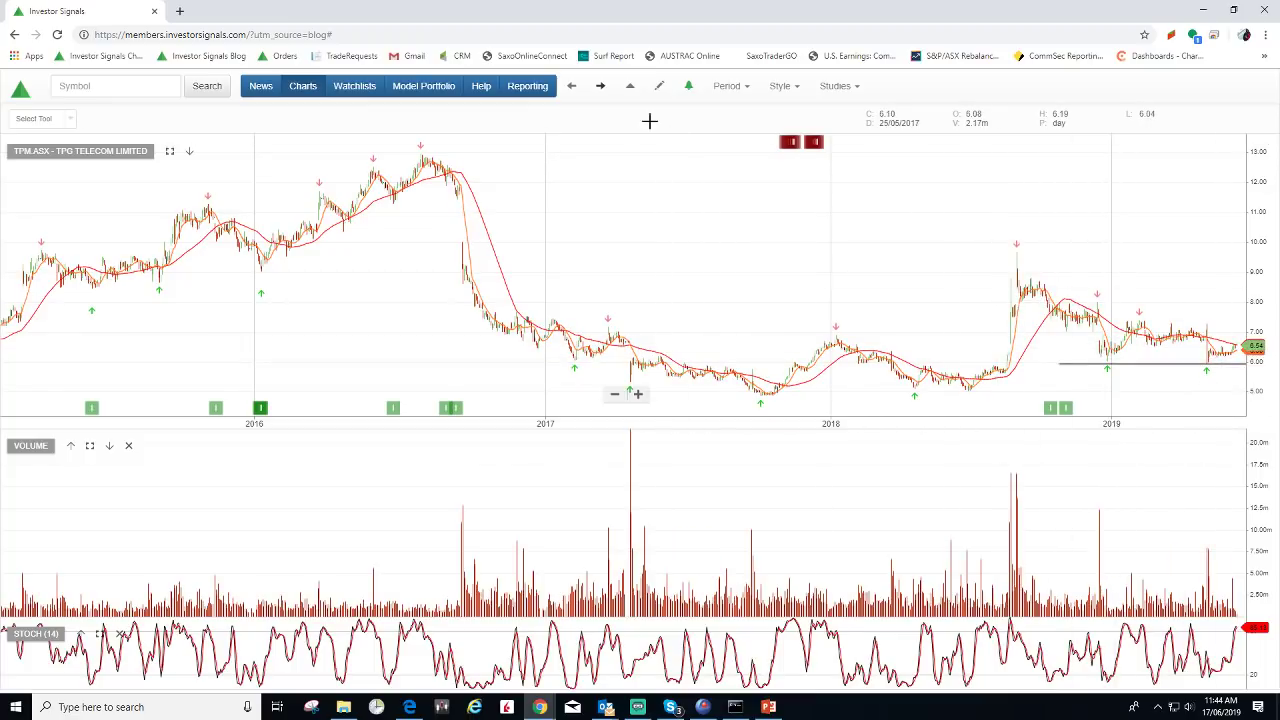
{"action": "left_click", "coordinate": [600, 88]}
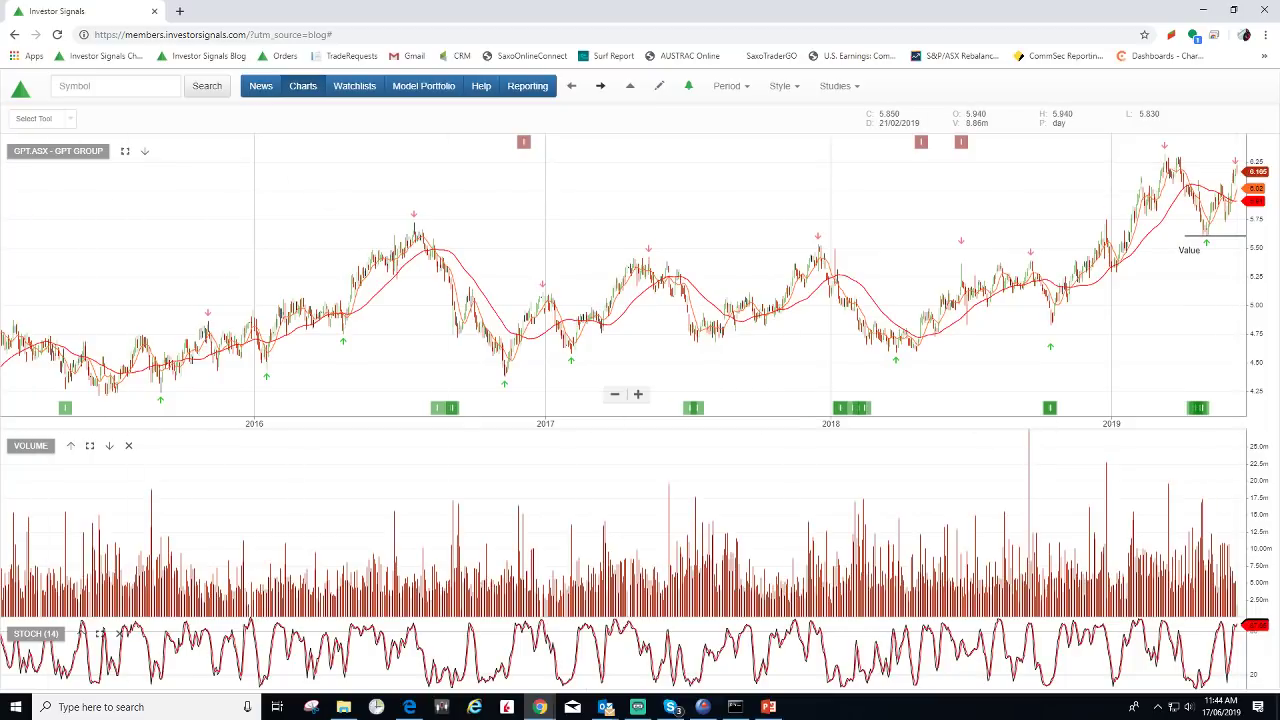
{"action": "left_click", "coordinate": [703, 706]}
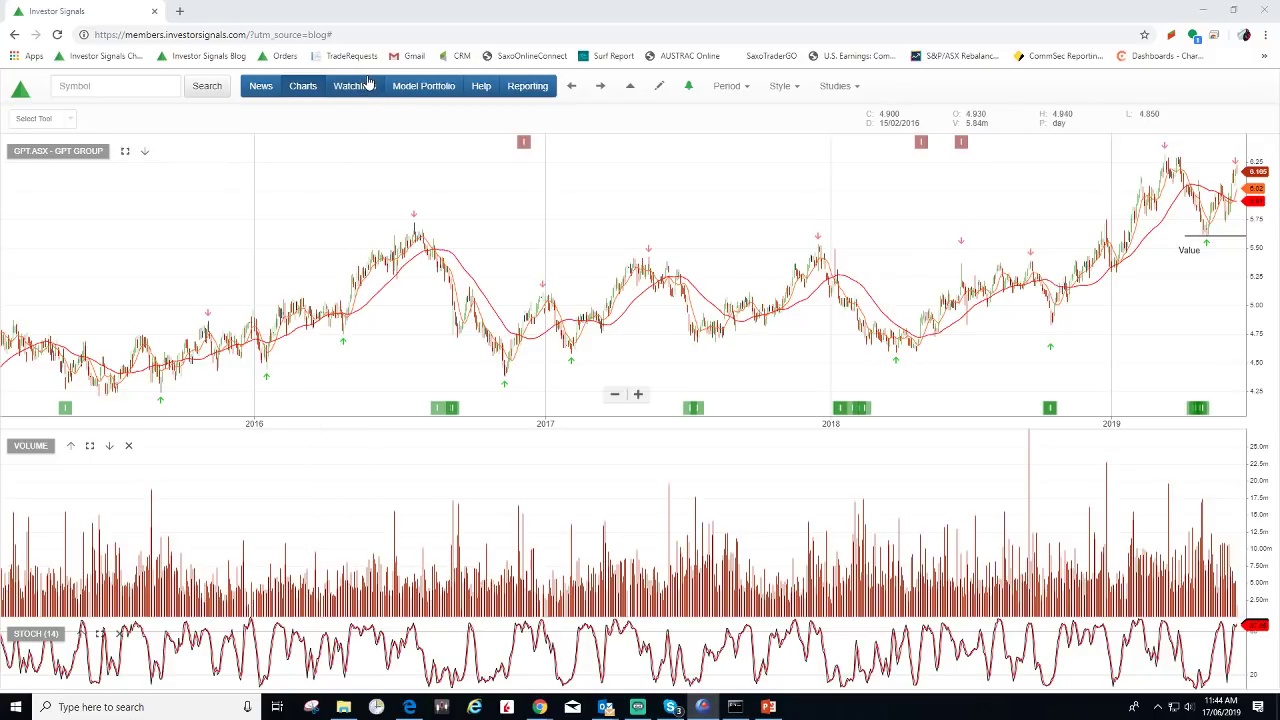
{"action": "left_click", "coordinate": [601, 89]}
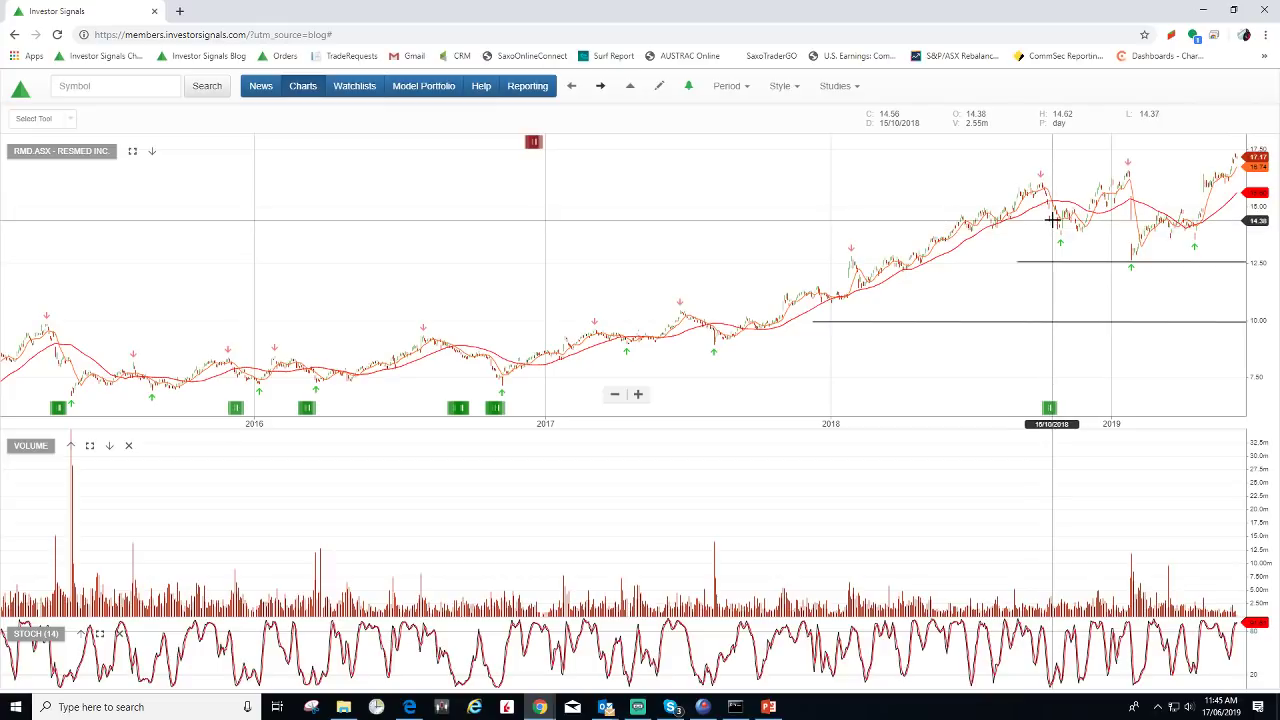
Step: Continue through the ANZ.ASX, DXS.ASX, SCG.ASX and VCX.ASX charts, comparing recent lows with their support lines
{"action": "left_click", "coordinate": [598, 87]}
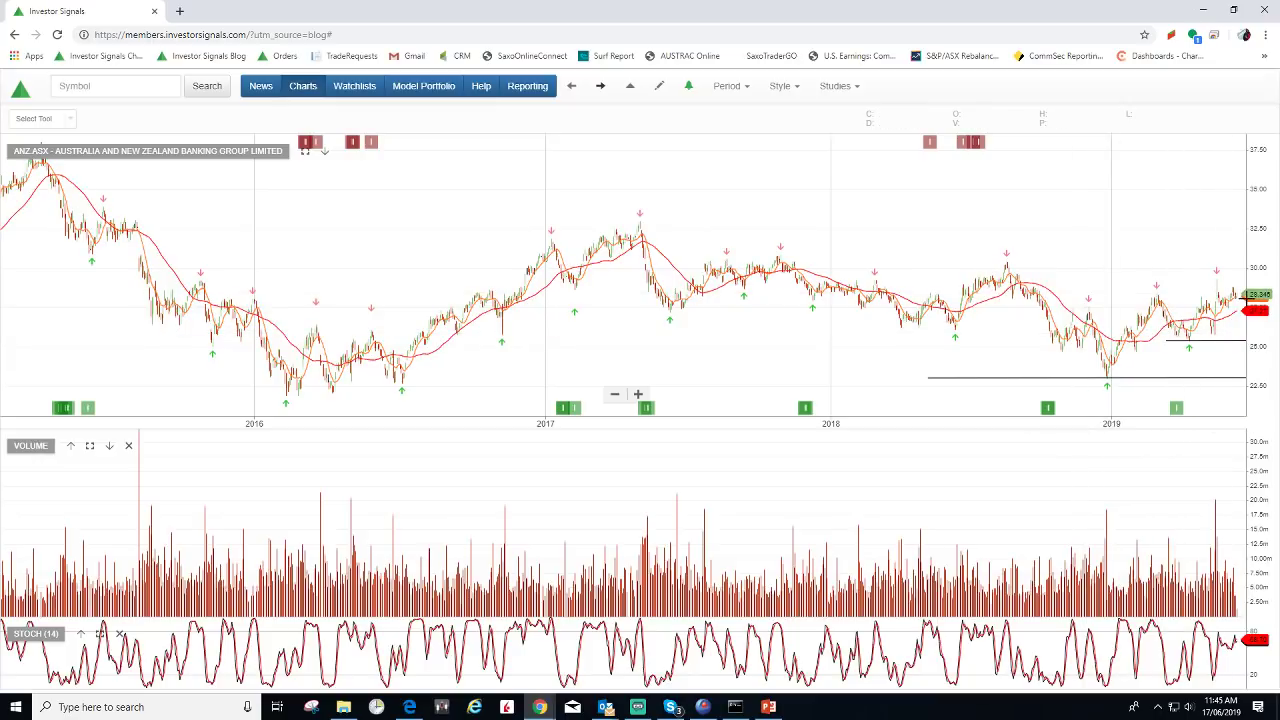
{"action": "left_click", "coordinate": [600, 86]}
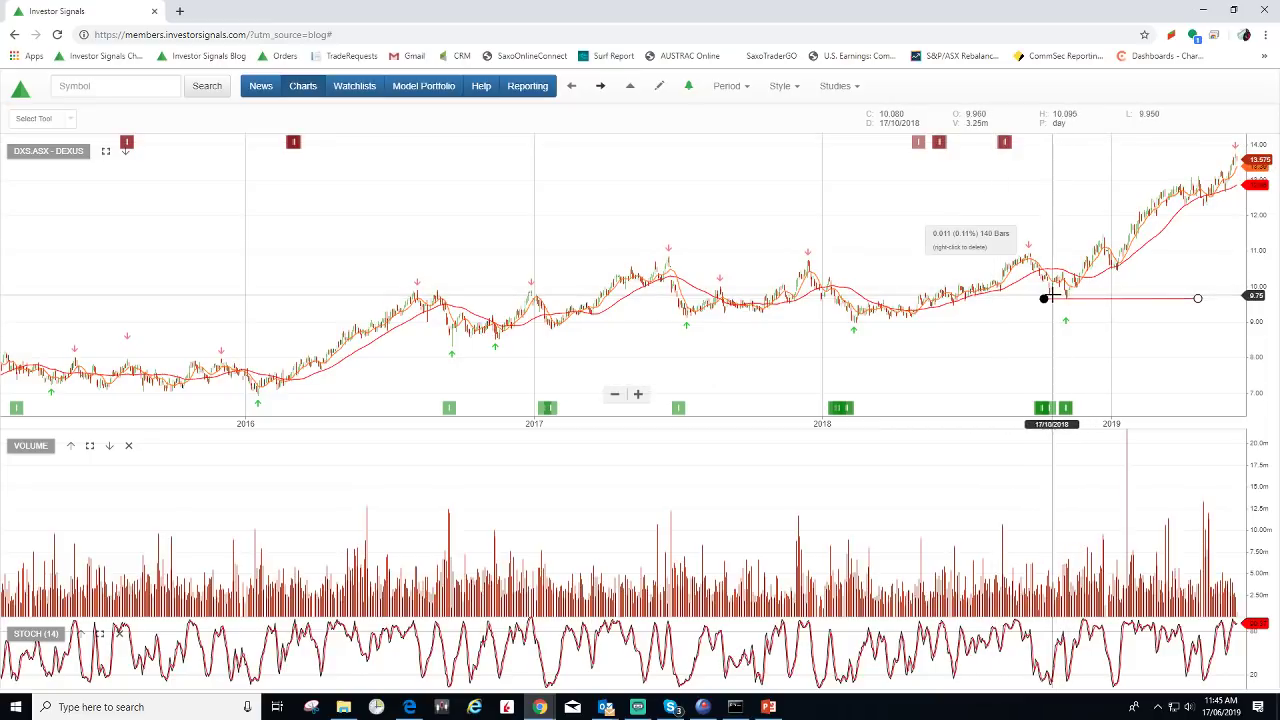
{"action": "left_click", "coordinate": [601, 86]}
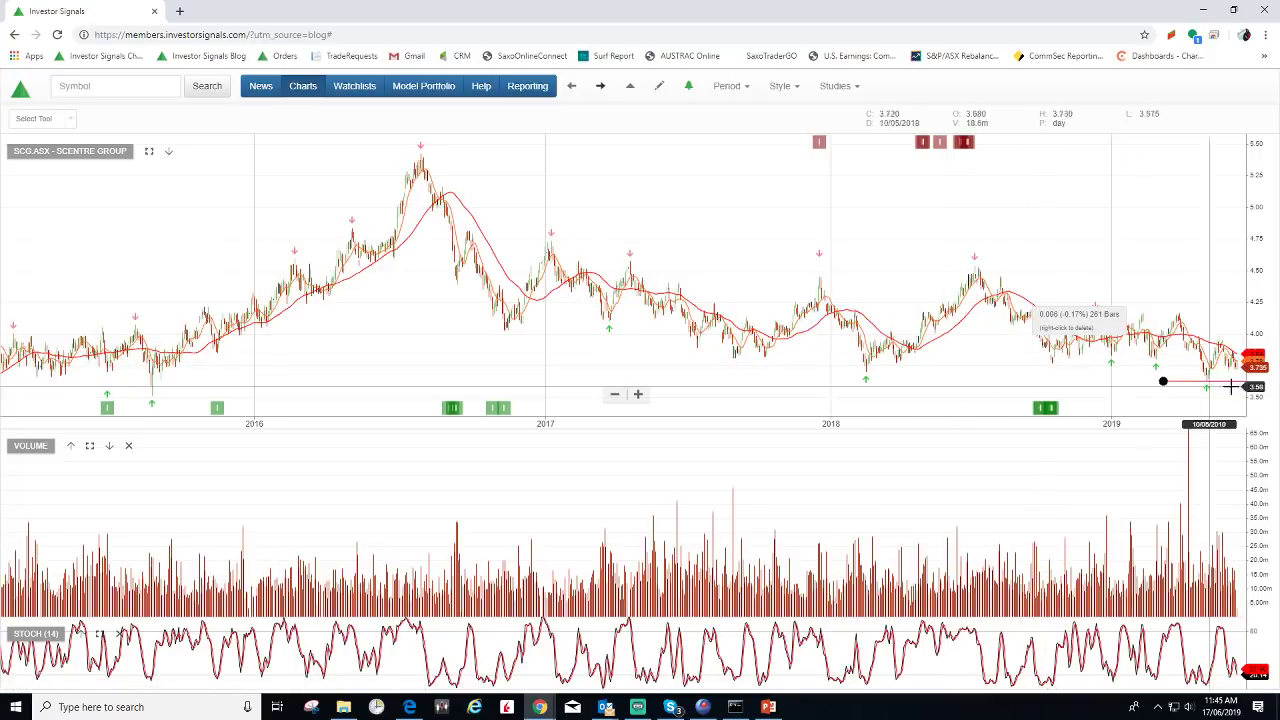
{"action": "left_click", "coordinate": [600, 88]}
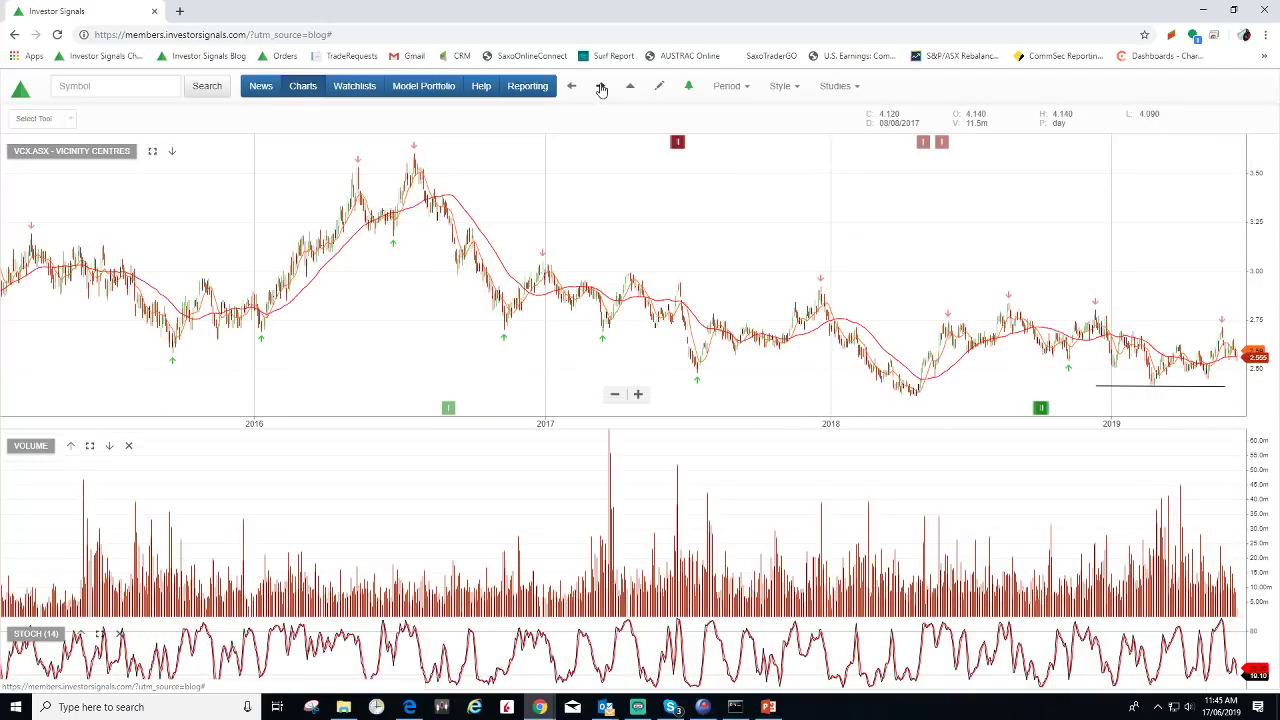
Step: Review the FLT.ASX and WOW.ASX charts, examining the latest 2019 prices against the moving averages and value lines
{"action": "left_click", "coordinate": [601, 88]}
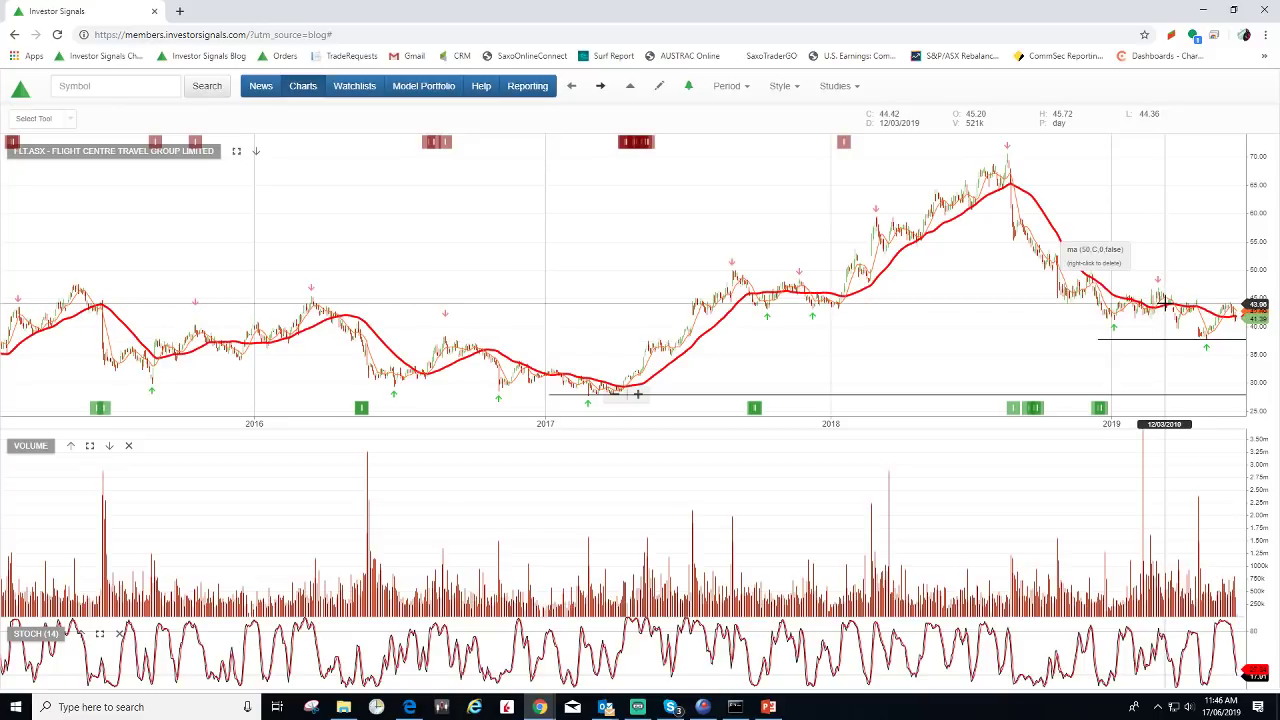
{"action": "left_click_drag", "start_coordinate": [1066, 309], "coordinate": [925, 309]}
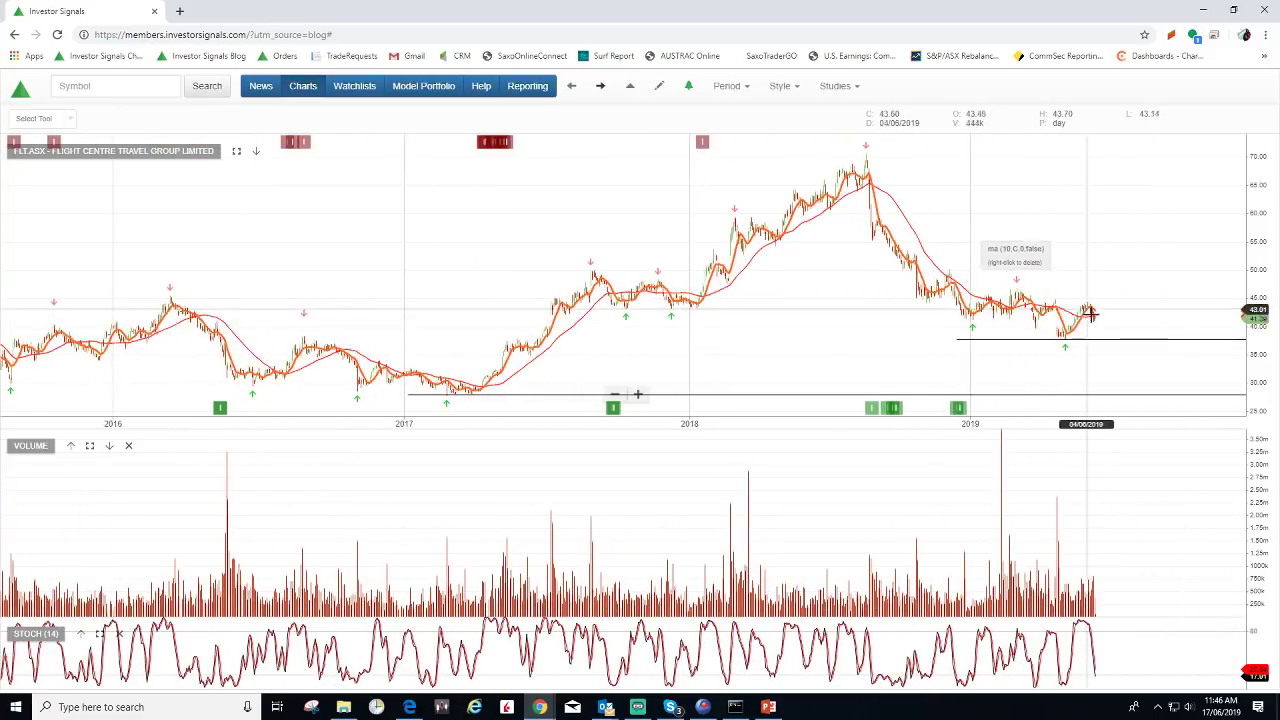
{"action": "left_click", "coordinate": [600, 90]}
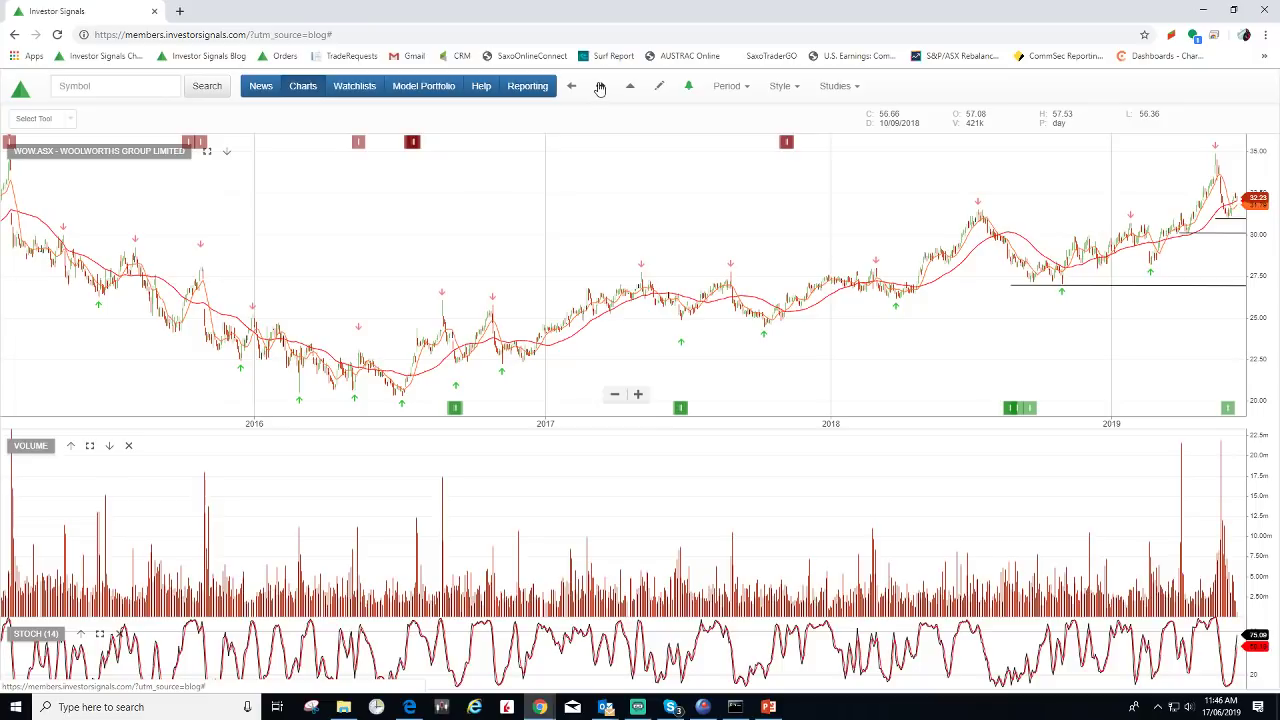
{"action": "left_click_drag", "start_coordinate": [846, 243], "coordinate": [686, 243]}
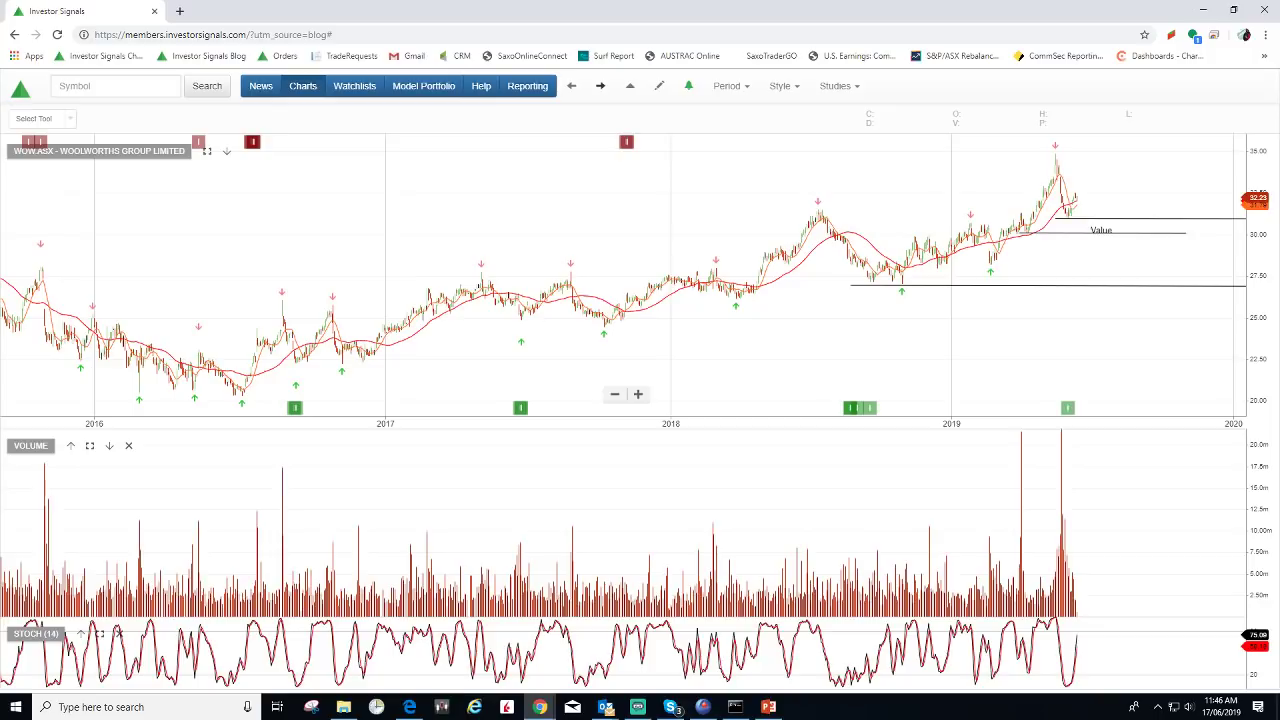
{"action": "left_click", "coordinate": [703, 707]}
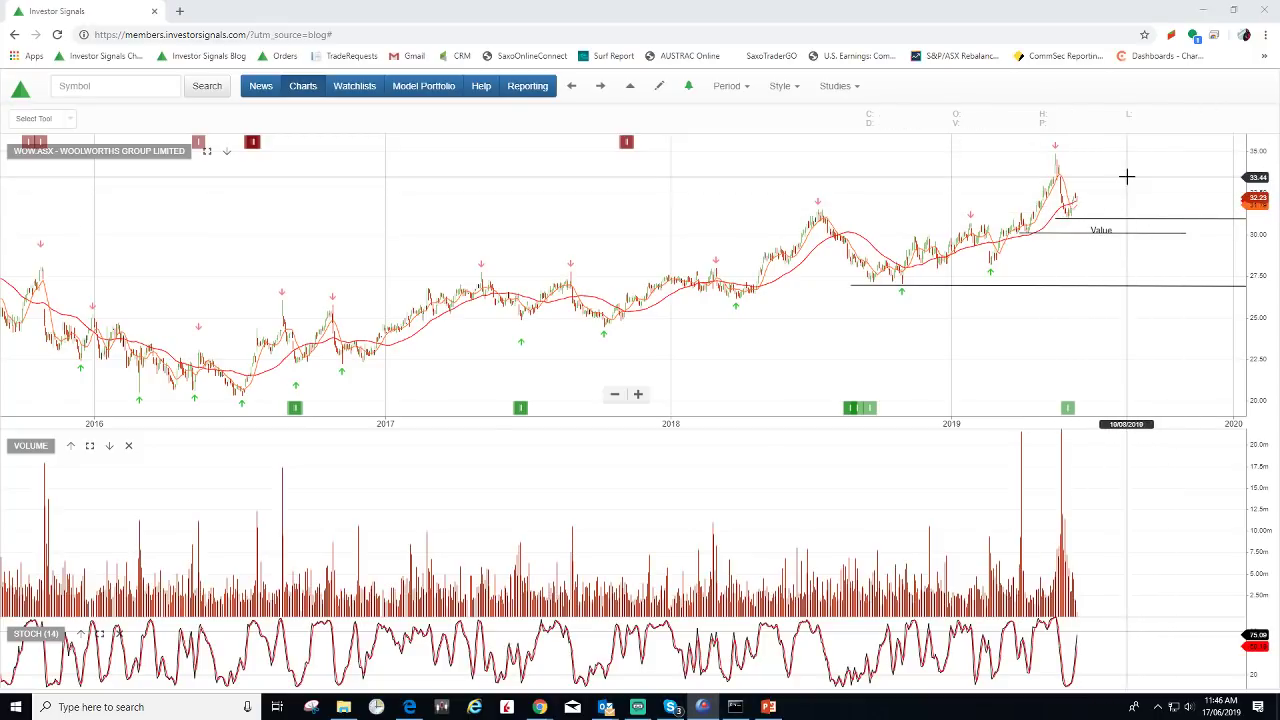
Step: Review the SEK.ASX, ALU.ASX and EVN.ASX charts, checking the recent buy signals and EVN's value line near 3.00
{"action": "left_click", "coordinate": [602, 88]}
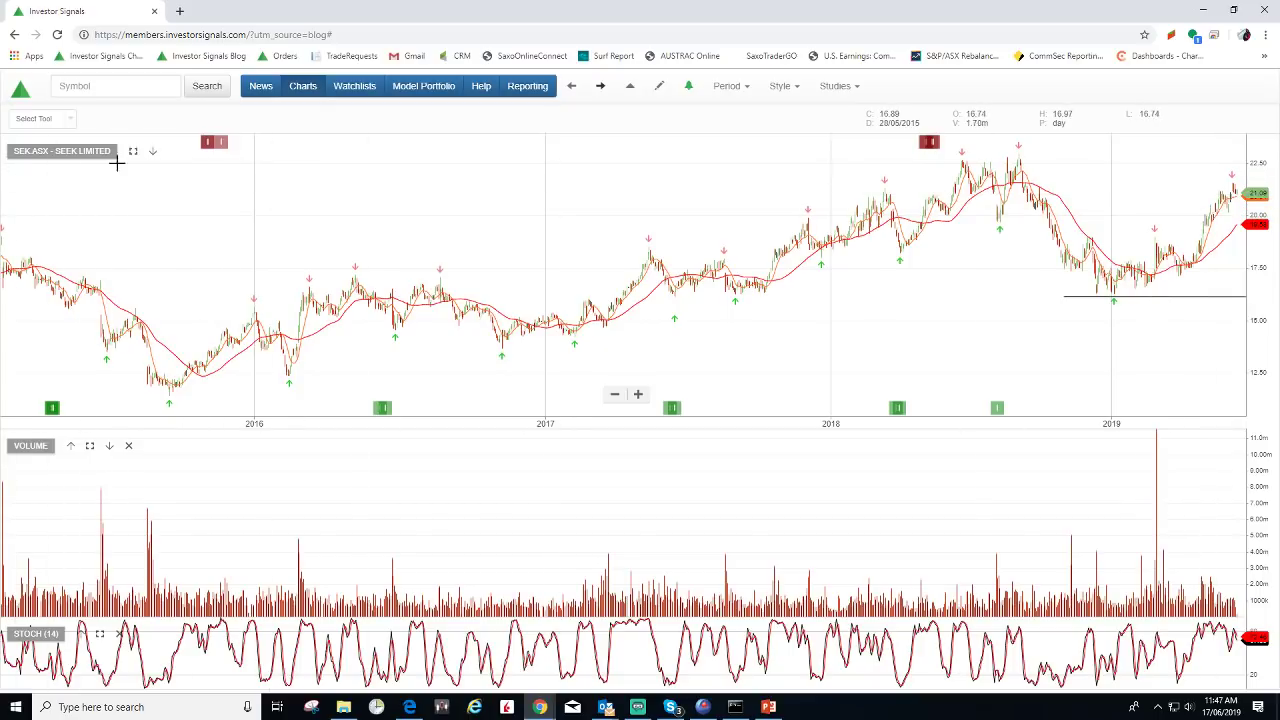
{"action": "left_click", "coordinate": [602, 88]}
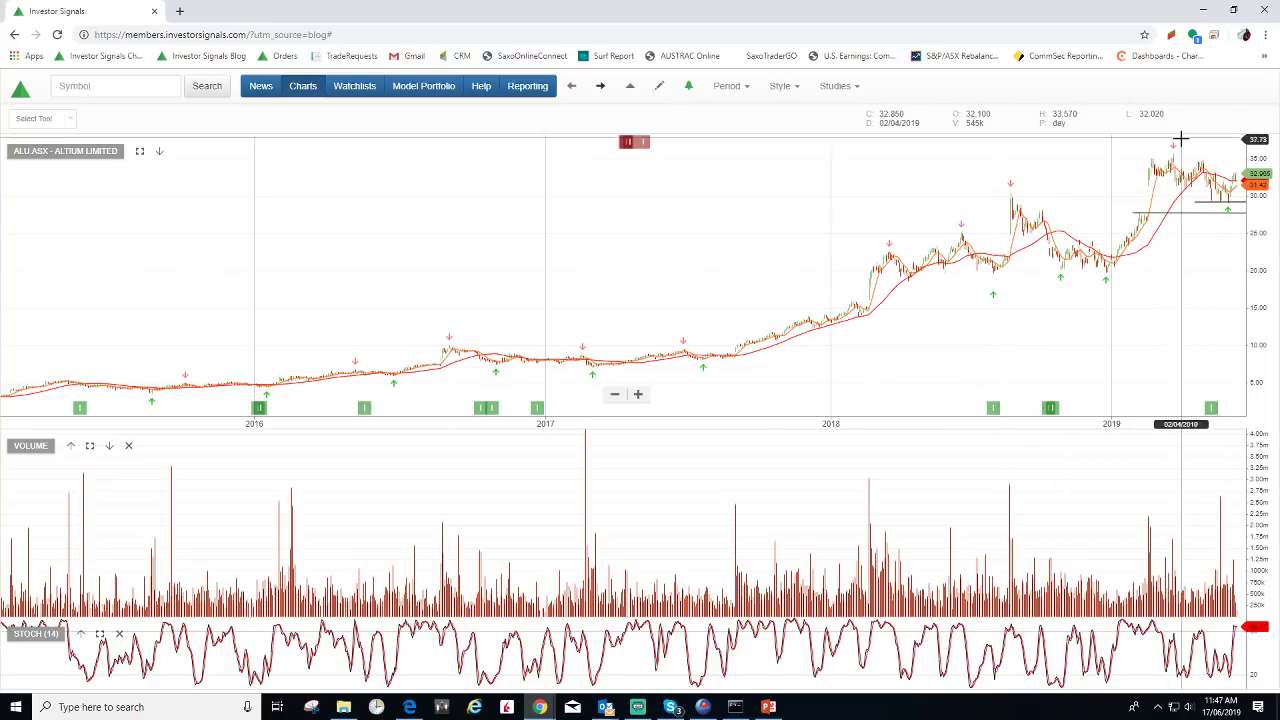
{"action": "left_click", "coordinate": [599, 88]}
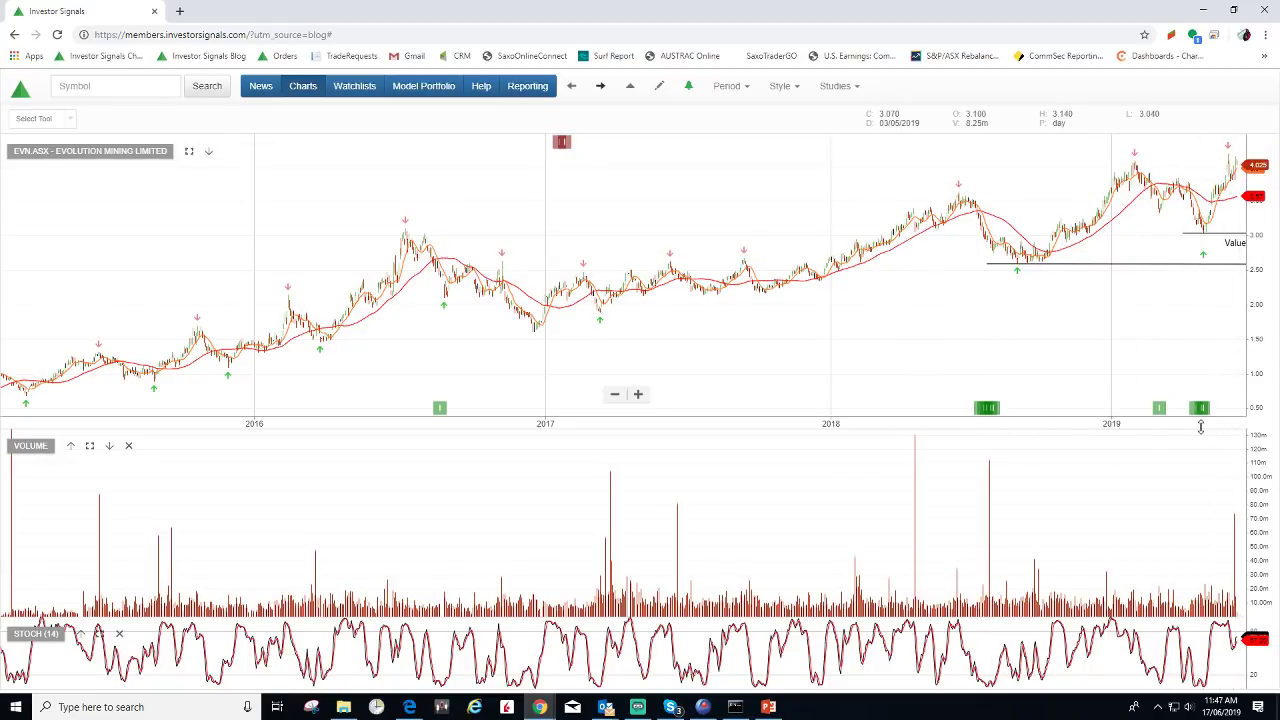
{"action": "left_click", "coordinate": [1182, 233]}
{"action": "left_click", "coordinate": [1202, 233]}
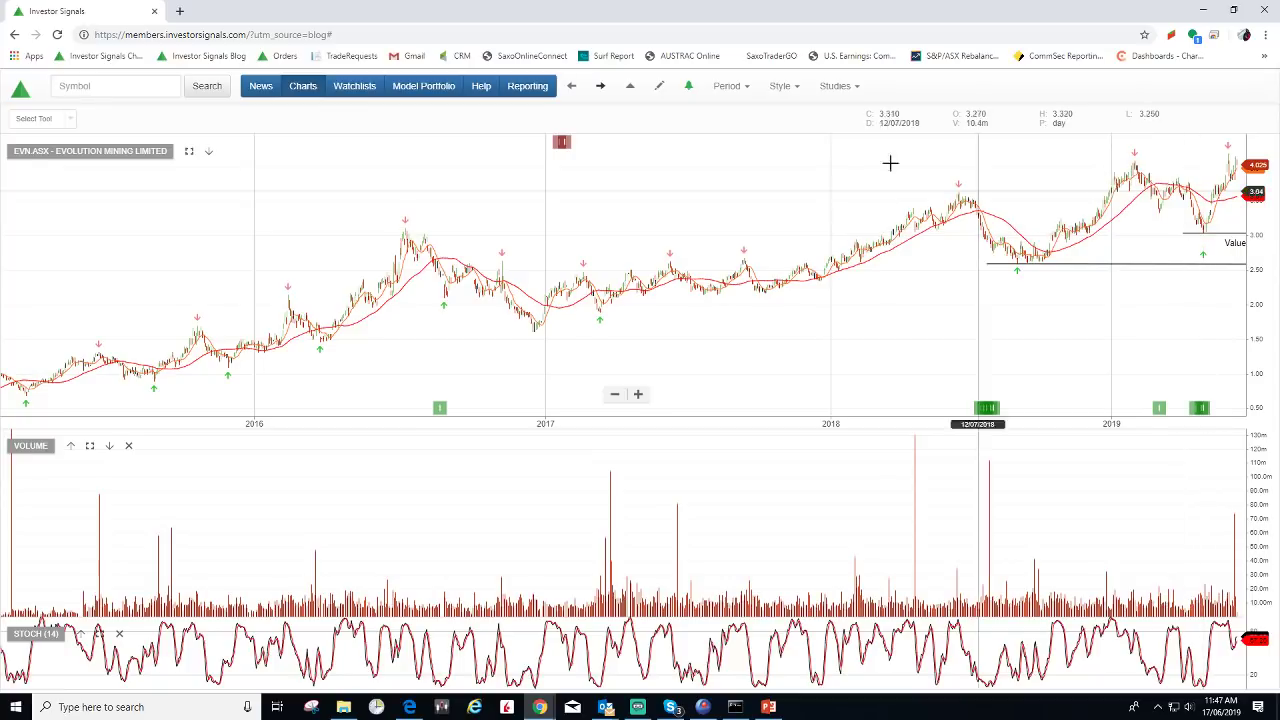
Step: Review the REA.ASX, JBH.ASX and RWC.ASX charts, examining their 2018 buy signals and long-term support lines
{"action": "left_click", "coordinate": [601, 90]}
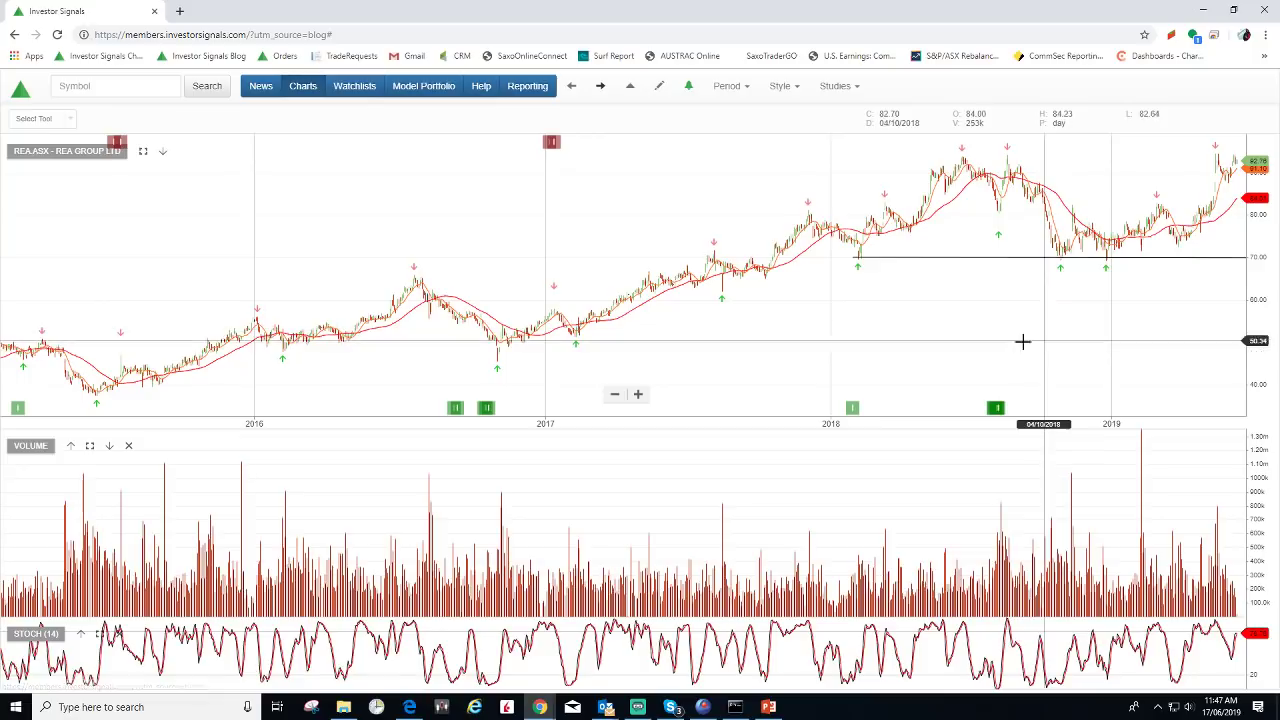
{"action": "left_click", "coordinate": [855, 258]}
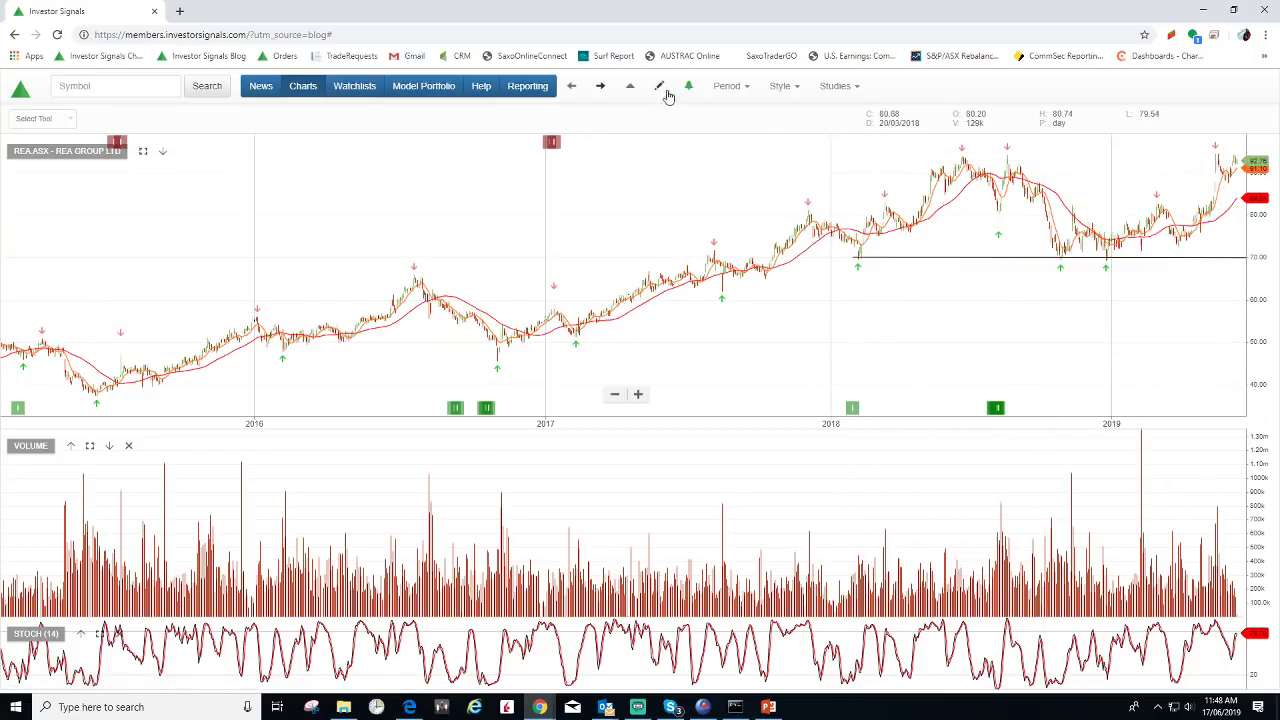
{"action": "left_click", "coordinate": [601, 87]}
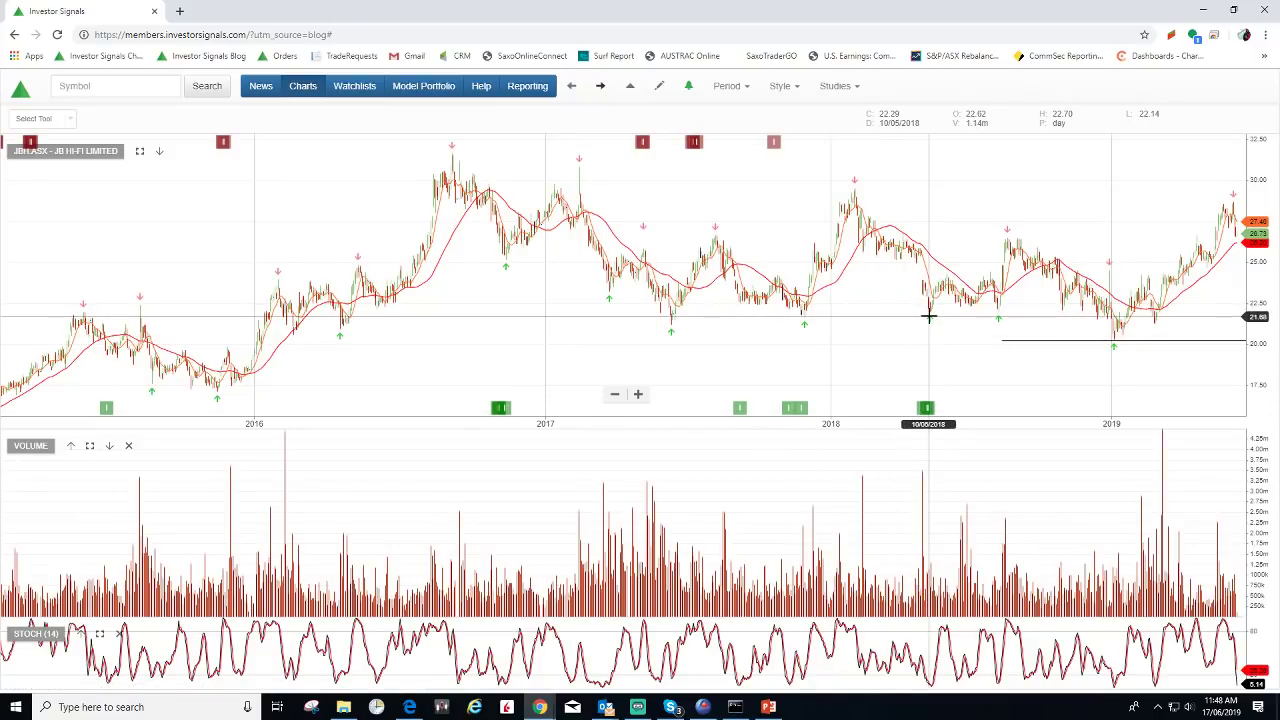
{"action": "left_click", "coordinate": [599, 86]}
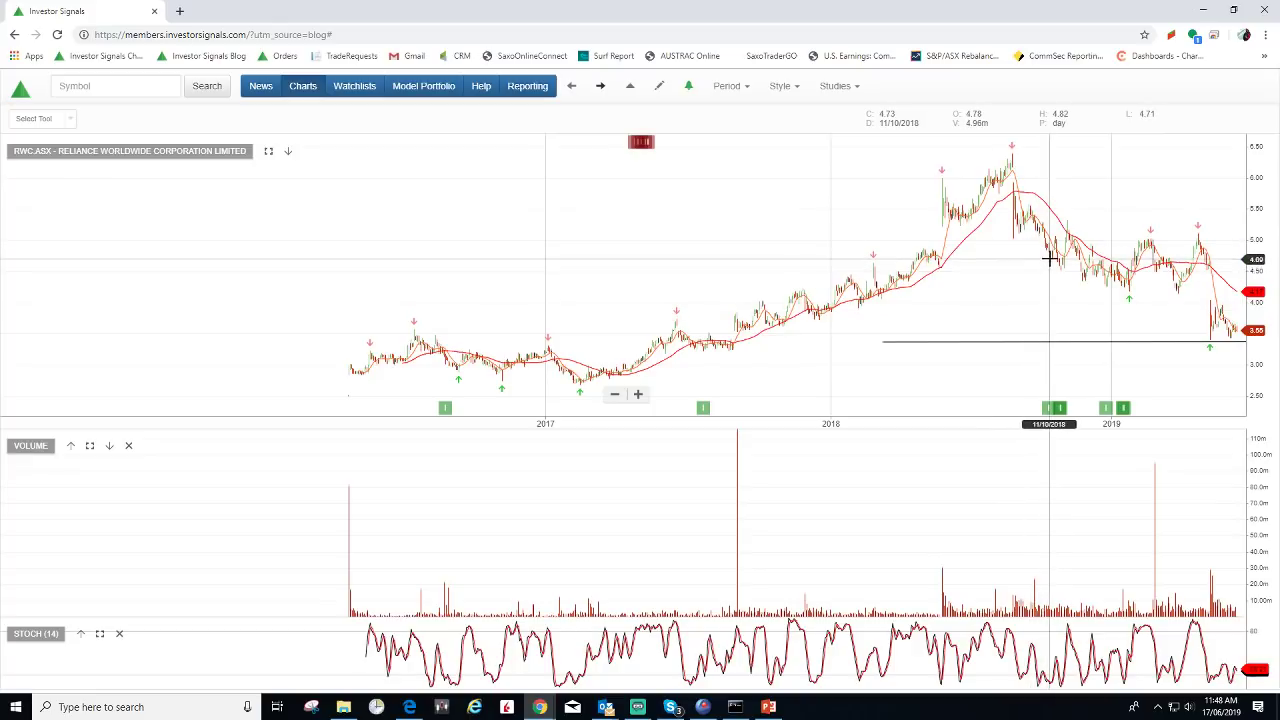
Step: Examine the CWN.ASX chart's April 2019 price gap up close and the price's return to the buy line
{"action": "left_click", "coordinate": [599, 87]}
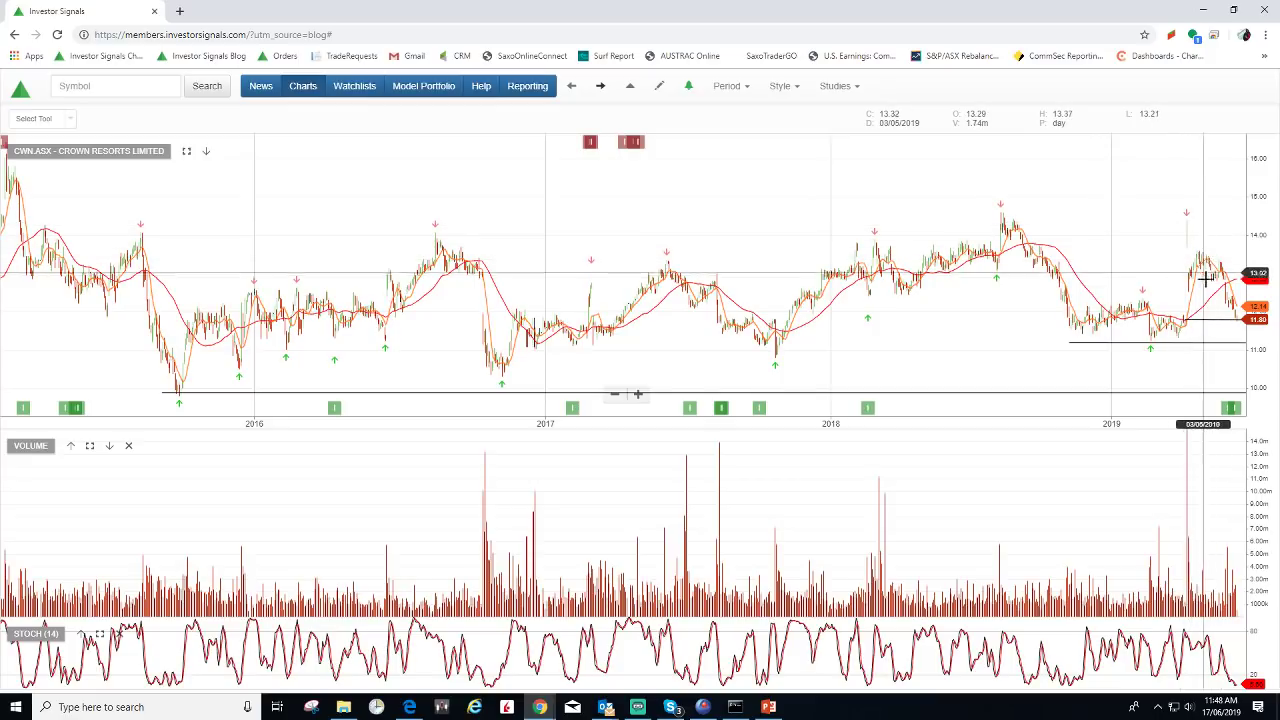
{"action": "scroll", "coordinate": [1119, 251], "scroll_direction": "up", "scroll_amount": 3}
{"action": "scroll", "coordinate": [1119, 251], "scroll_direction": "up", "scroll_amount": 3}
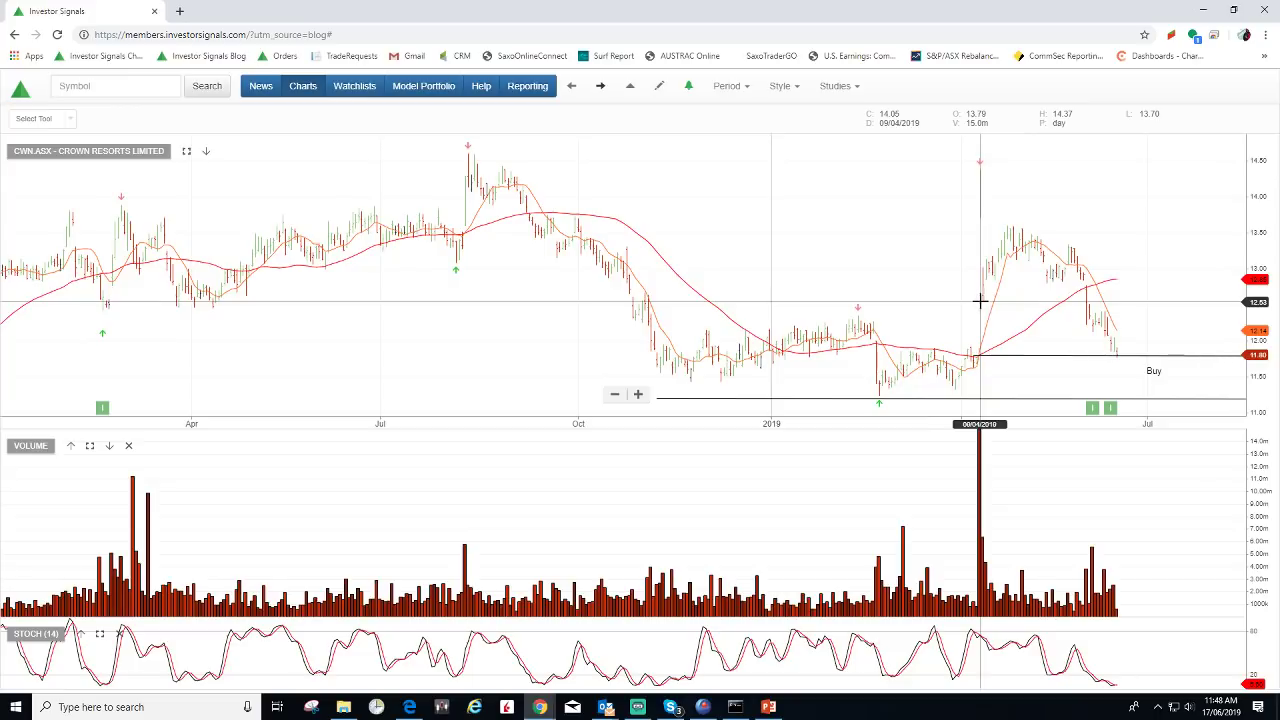
{"action": "left_click_drag", "start_coordinate": [986, 293], "coordinate": [1109, 356]}
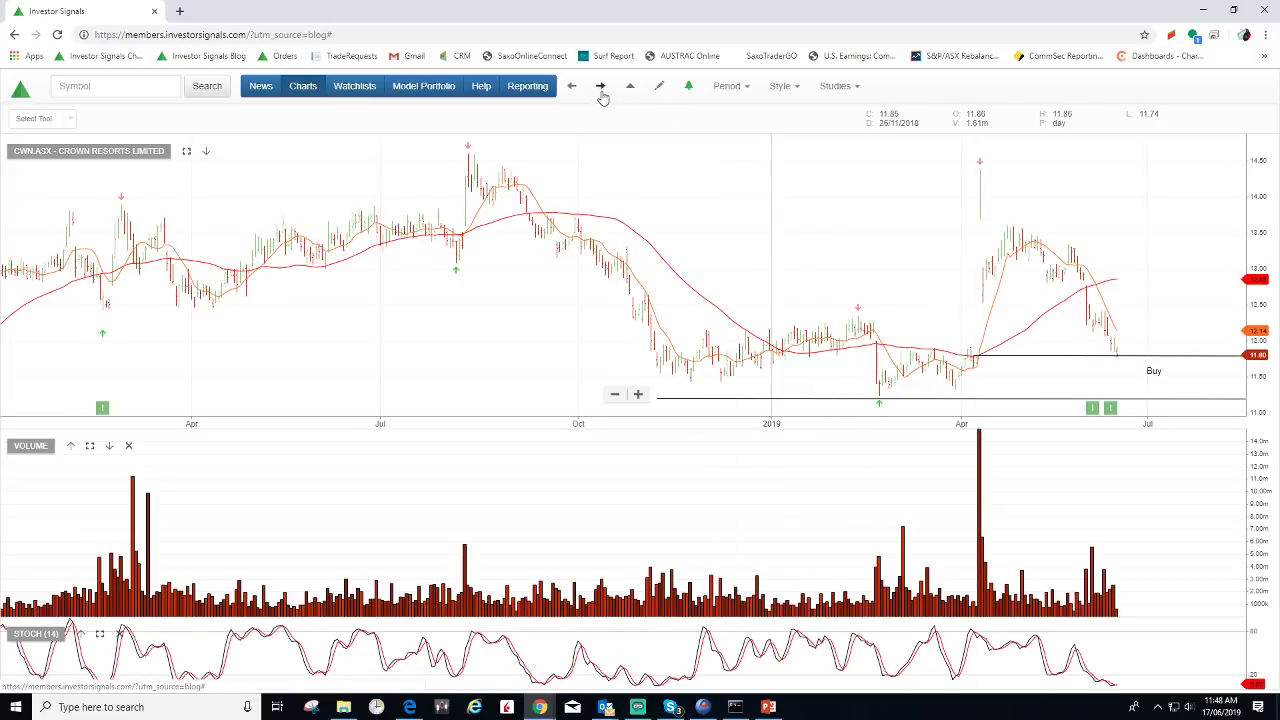
Step: Review the CHC.ASX, SOL.ASX and ASX.ASX charts over several years, examining their trends, buy signals and support lines
{"action": "left_click", "coordinate": [601, 86]}
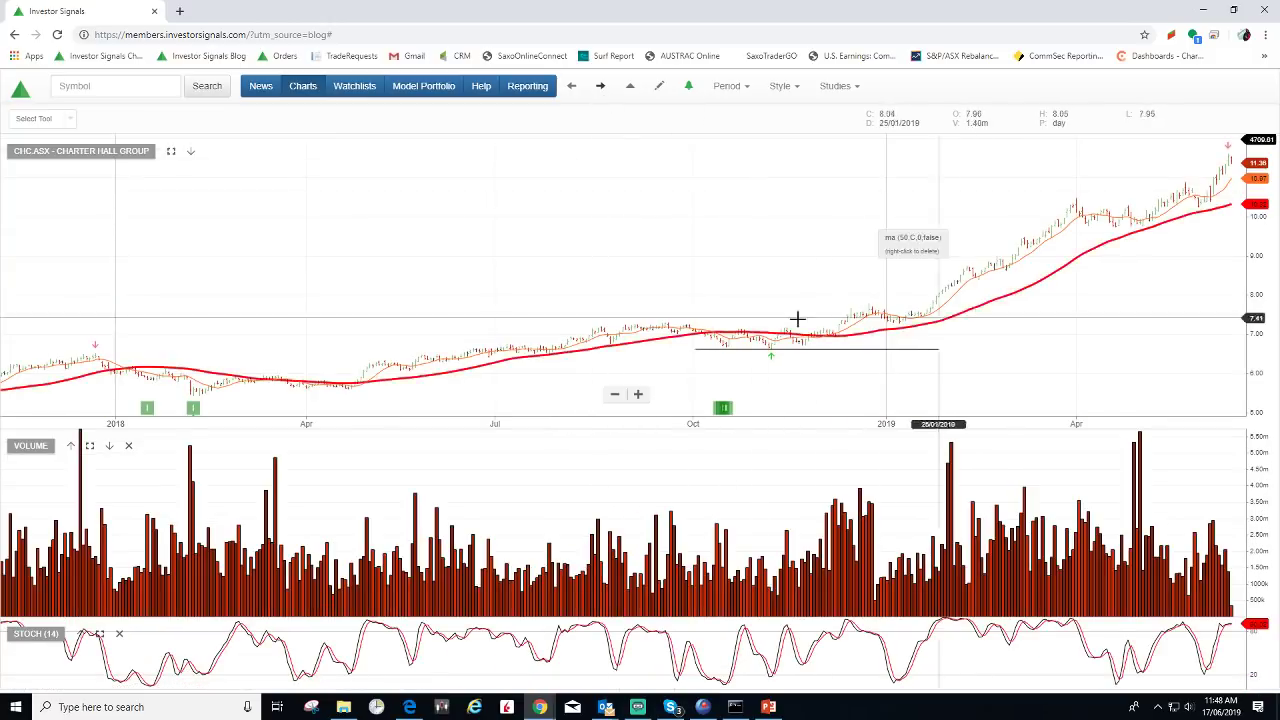
{"action": "scroll", "coordinate": [620, 229], "scroll_direction": "down", "scroll_amount": 5}
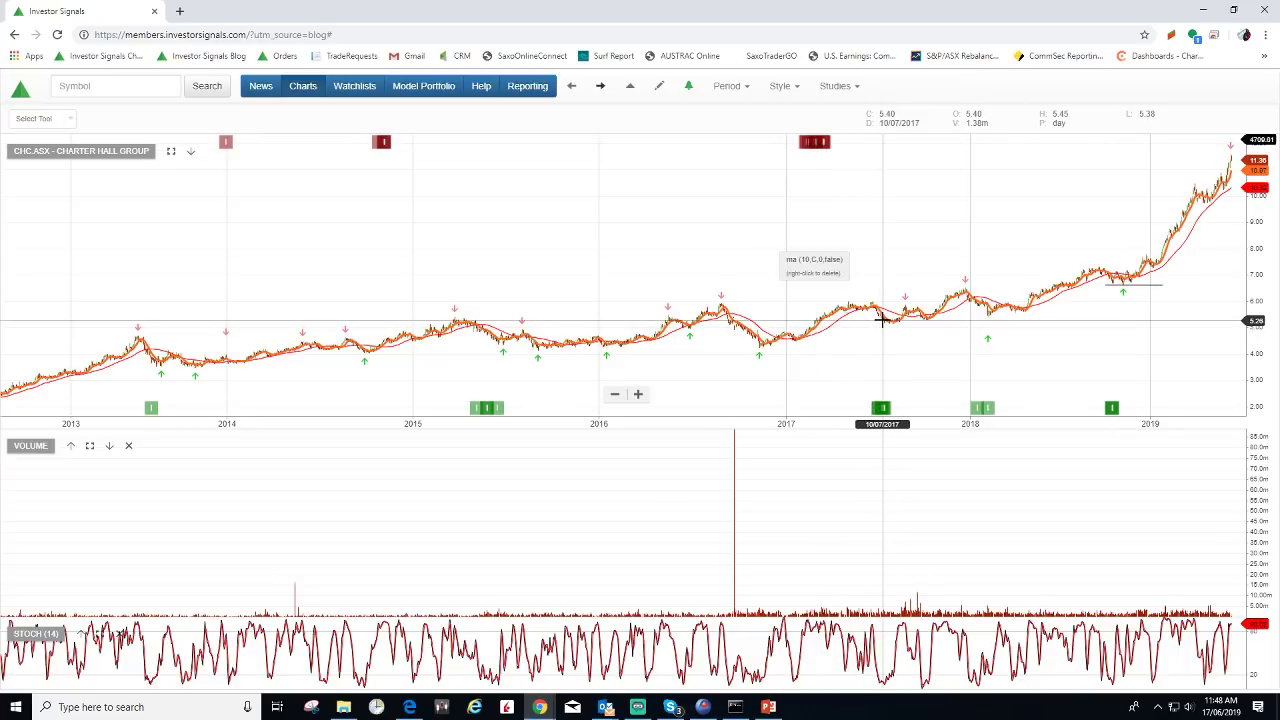
{"action": "left_click", "coordinate": [603, 89]}
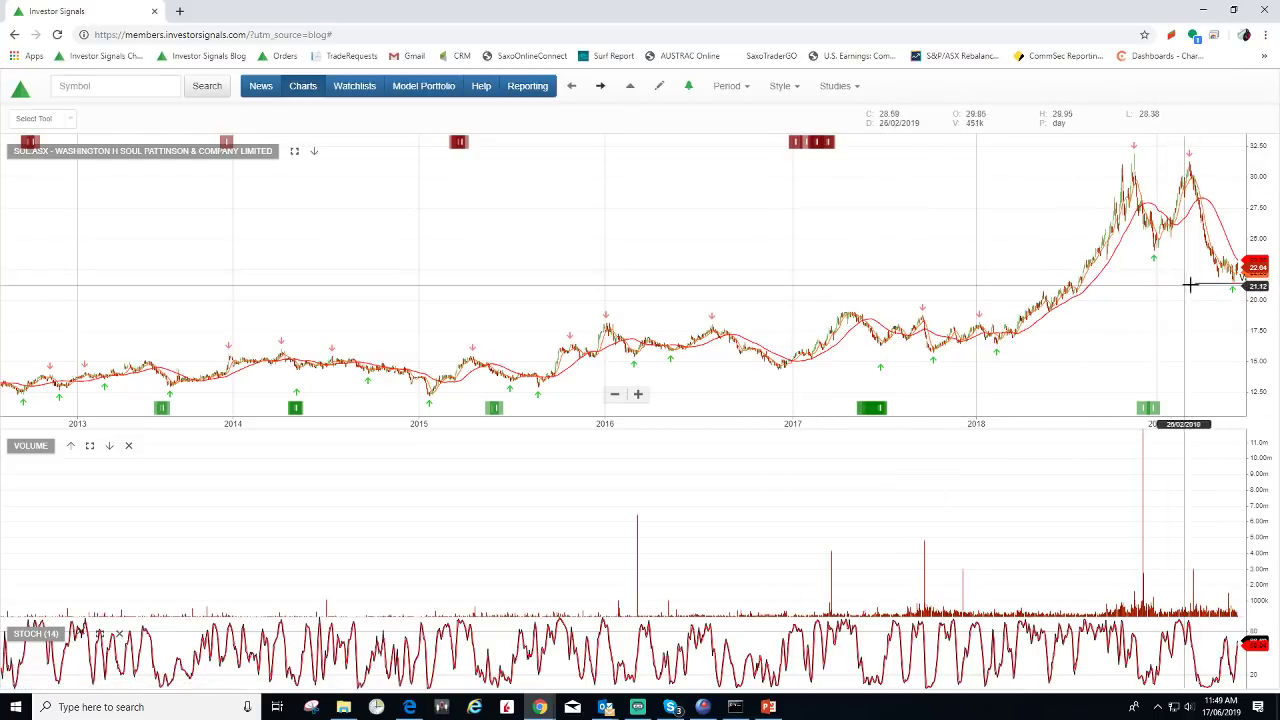
{"action": "left_click", "coordinate": [600, 88]}
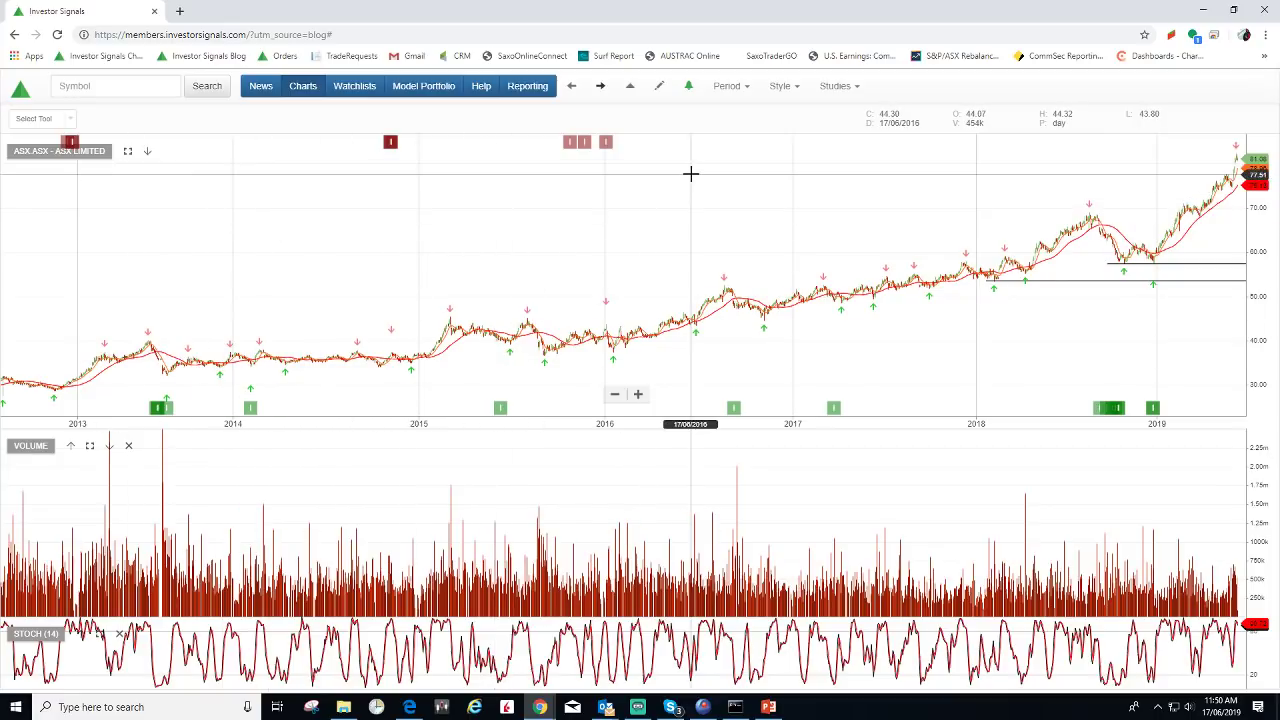
{"action": "left_click_drag", "start_coordinate": [749, 177], "coordinate": [580, 191]}
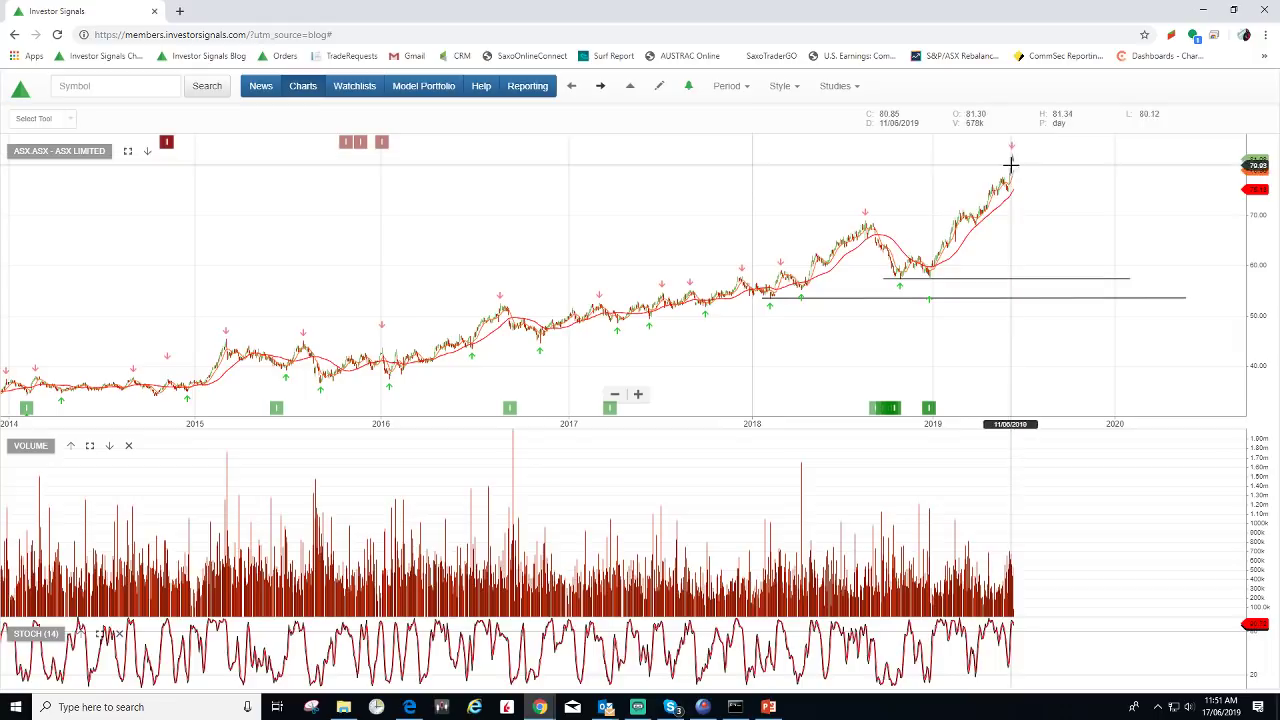
Step: Review the NST.ASX, CSL.ASX and AMC.ASX charts, examining recent buy signals and support lines within the long-term trends
{"action": "left_click", "coordinate": [600, 88]}
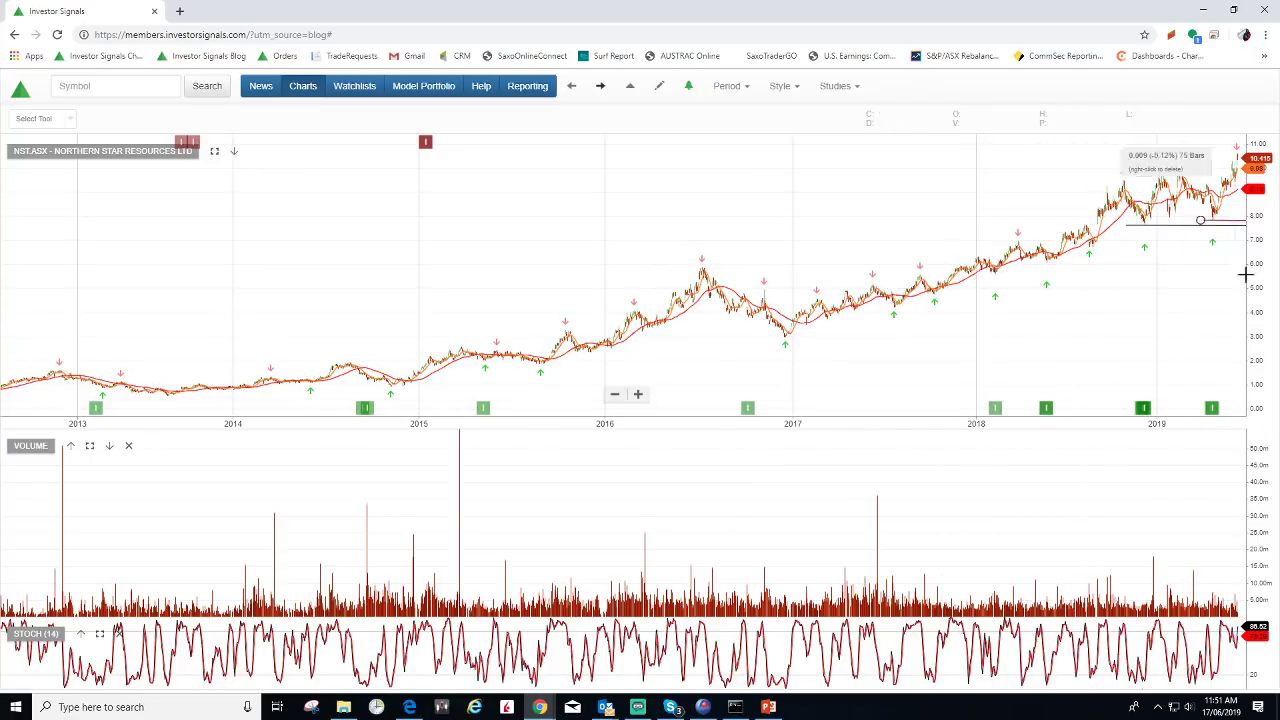
{"action": "scroll", "coordinate": [1131, 280], "scroll_direction": "up", "scroll_amount": 5}
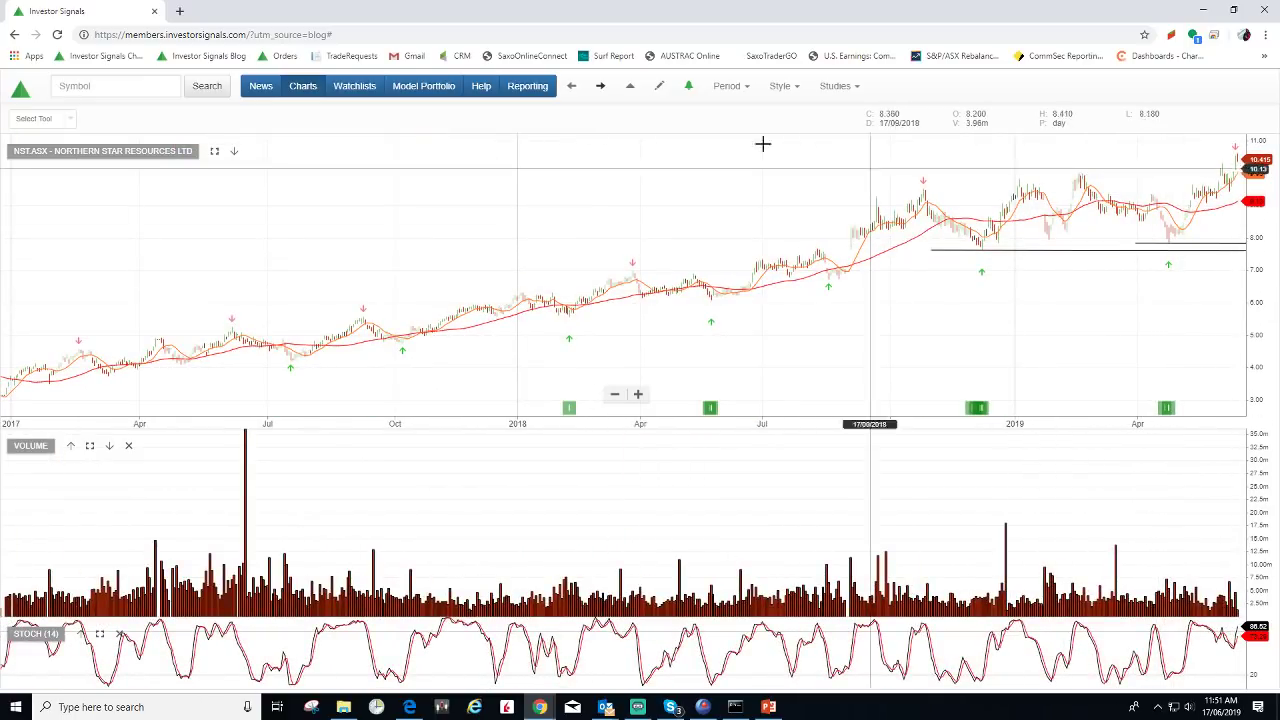
{"action": "left_click", "coordinate": [599, 85]}
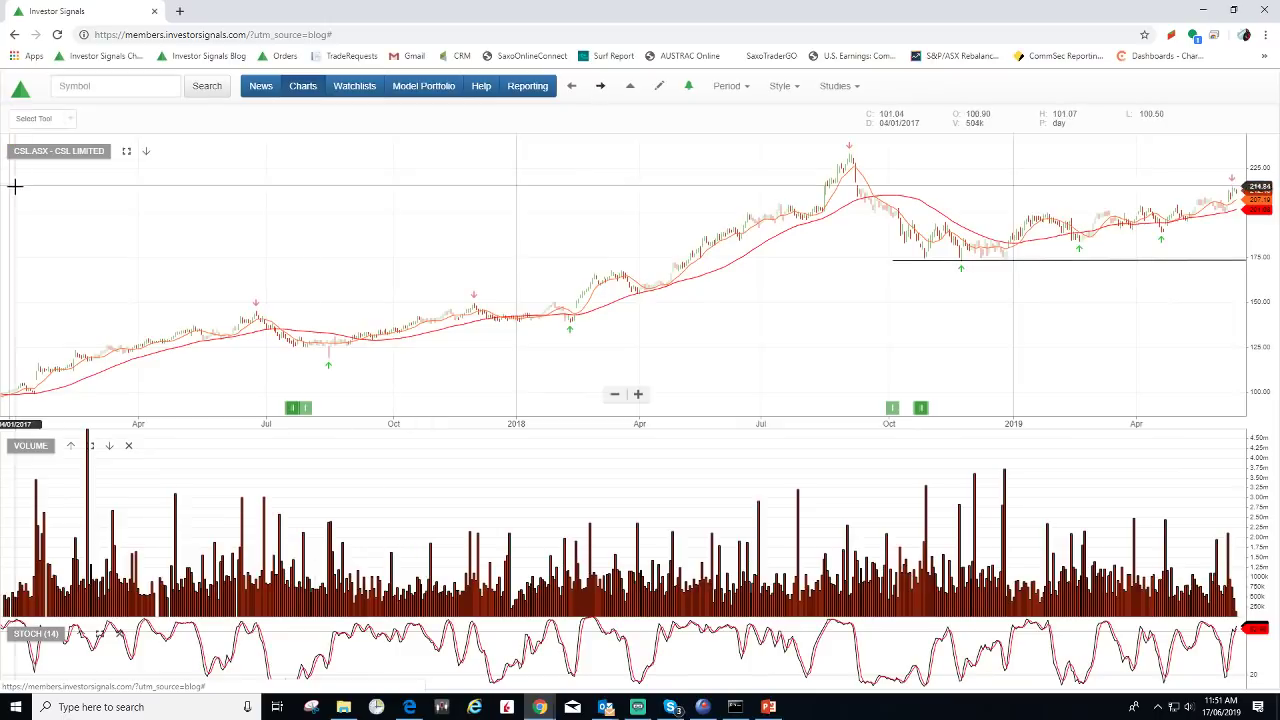
{"action": "scroll", "coordinate": [493, 227], "scroll_direction": "down", "scroll_amount": 3}
{"action": "scroll", "coordinate": [494, 228], "scroll_direction": "down", "scroll_amount": 3}
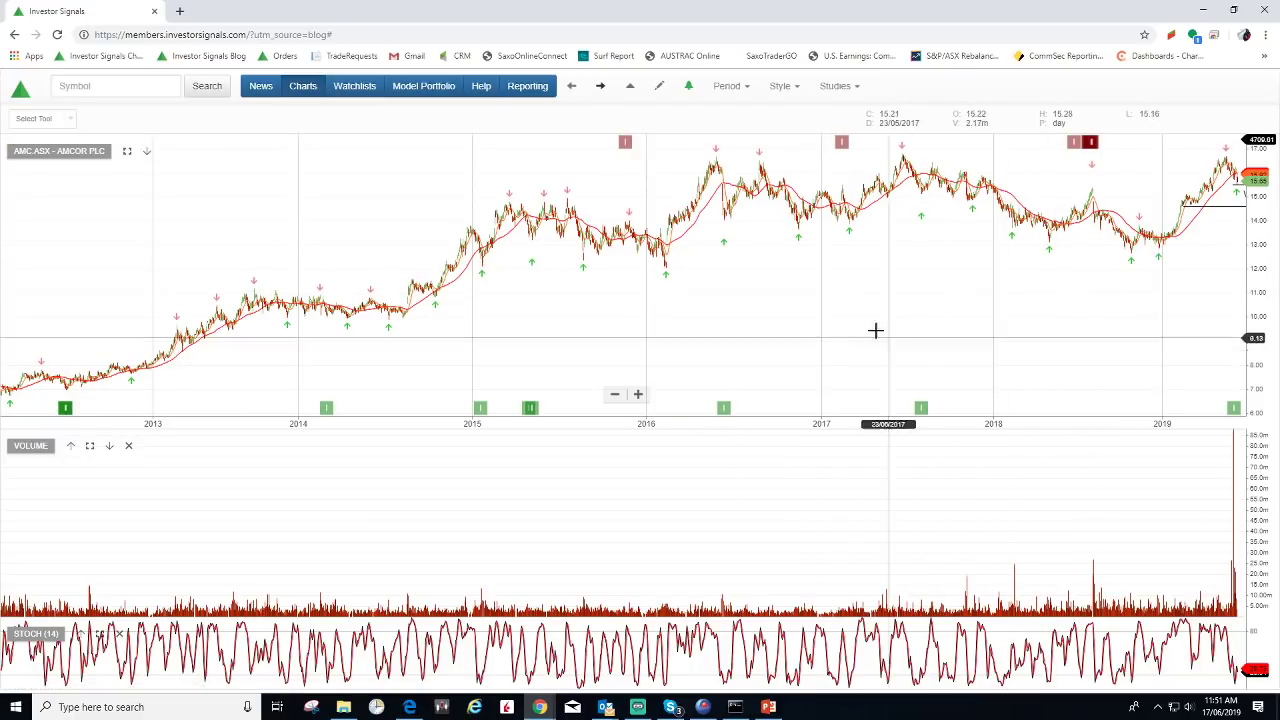
Step: Return to the model portfolio and display the current holdings of the ASX Top 100
{"action": "left_click", "coordinate": [413, 90]}
{"action": "left_click", "coordinate": [614, 89]}
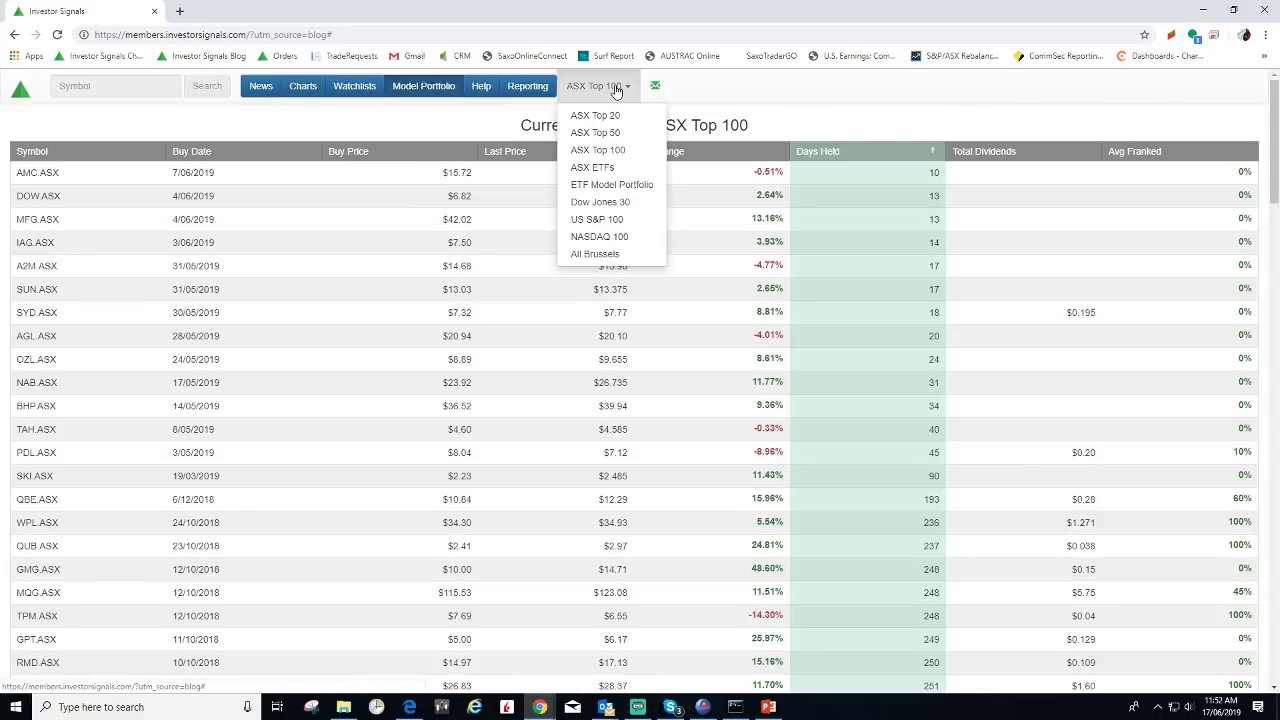
{"action": "left_click", "coordinate": [627, 155]}
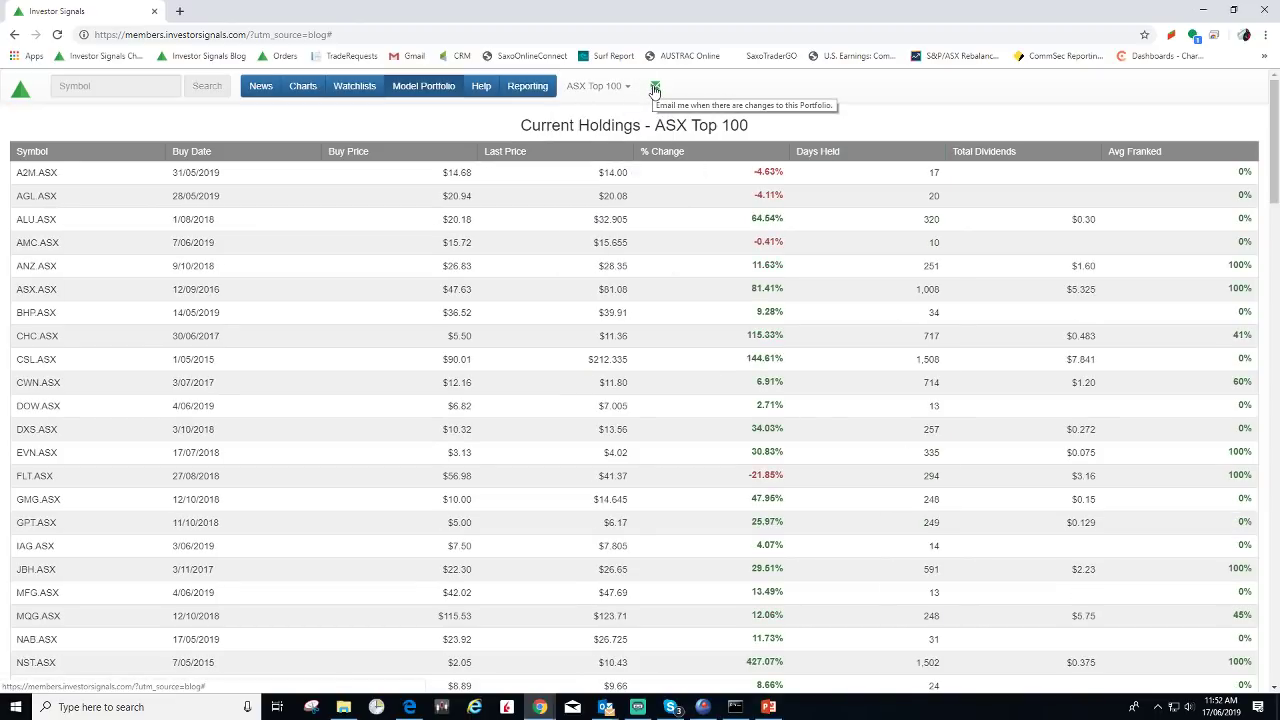
Step: Sort the ASX Top 100 holdings by days held, by lowest percentage change, and finally by highest percentage change
{"action": "left_click", "coordinate": [655, 90]}
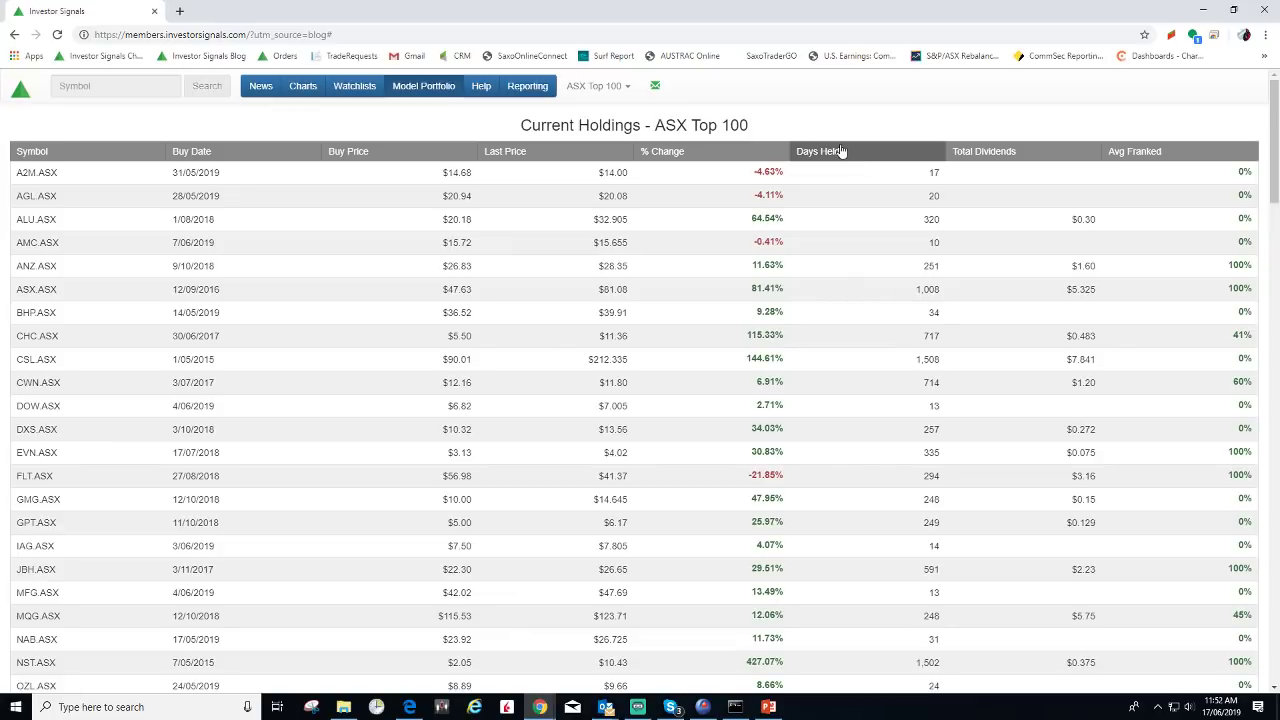
{"action": "left_click", "coordinate": [840, 151]}
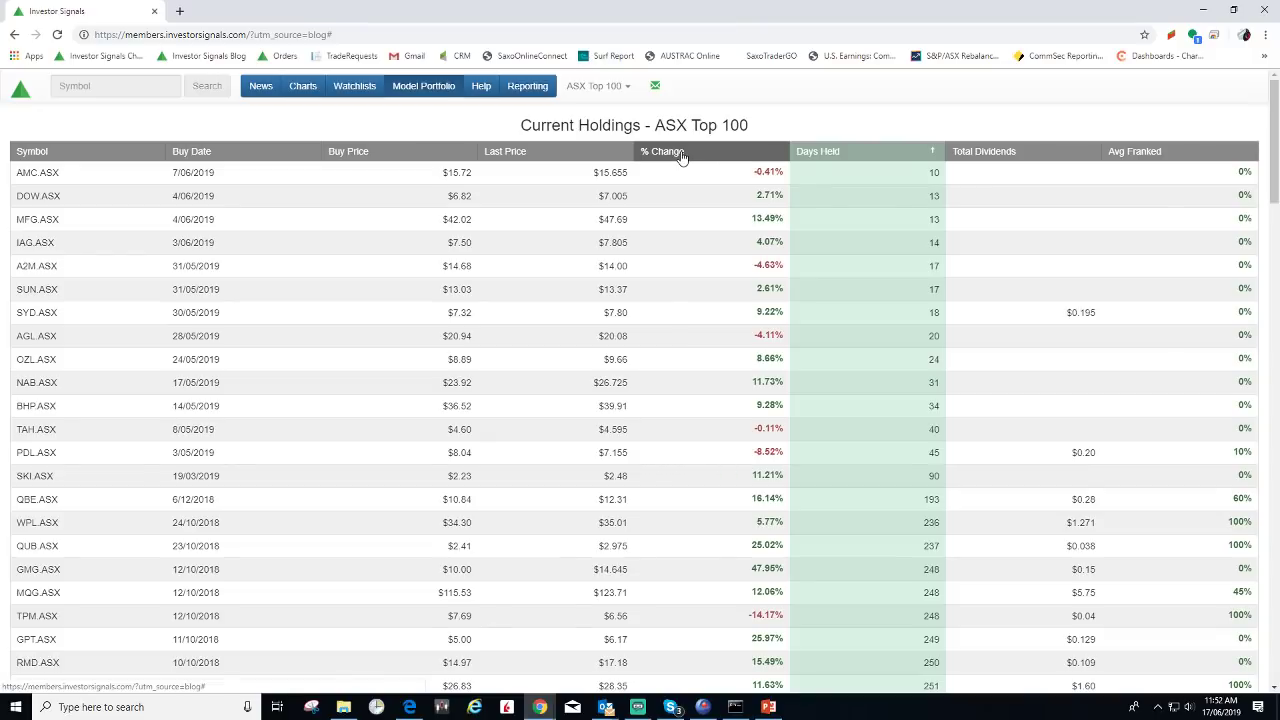
{"action": "left_click", "coordinate": [665, 151]}
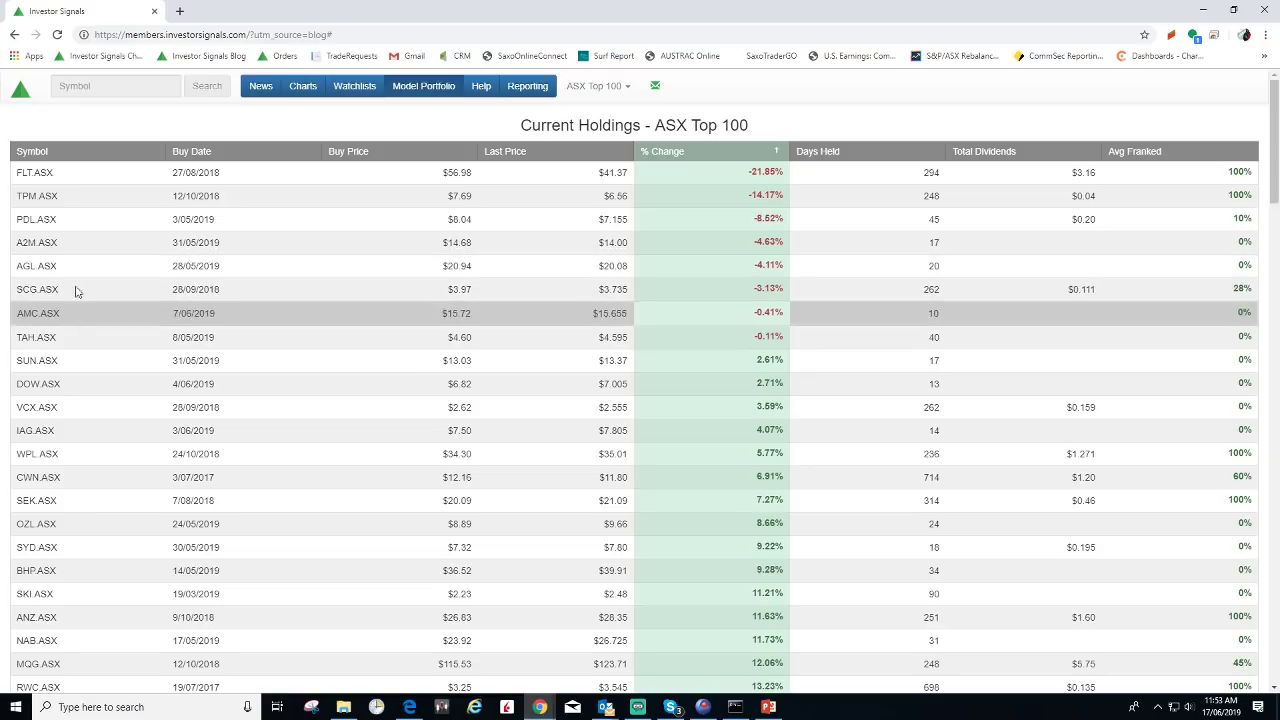
{"action": "left_click", "coordinate": [665, 152]}
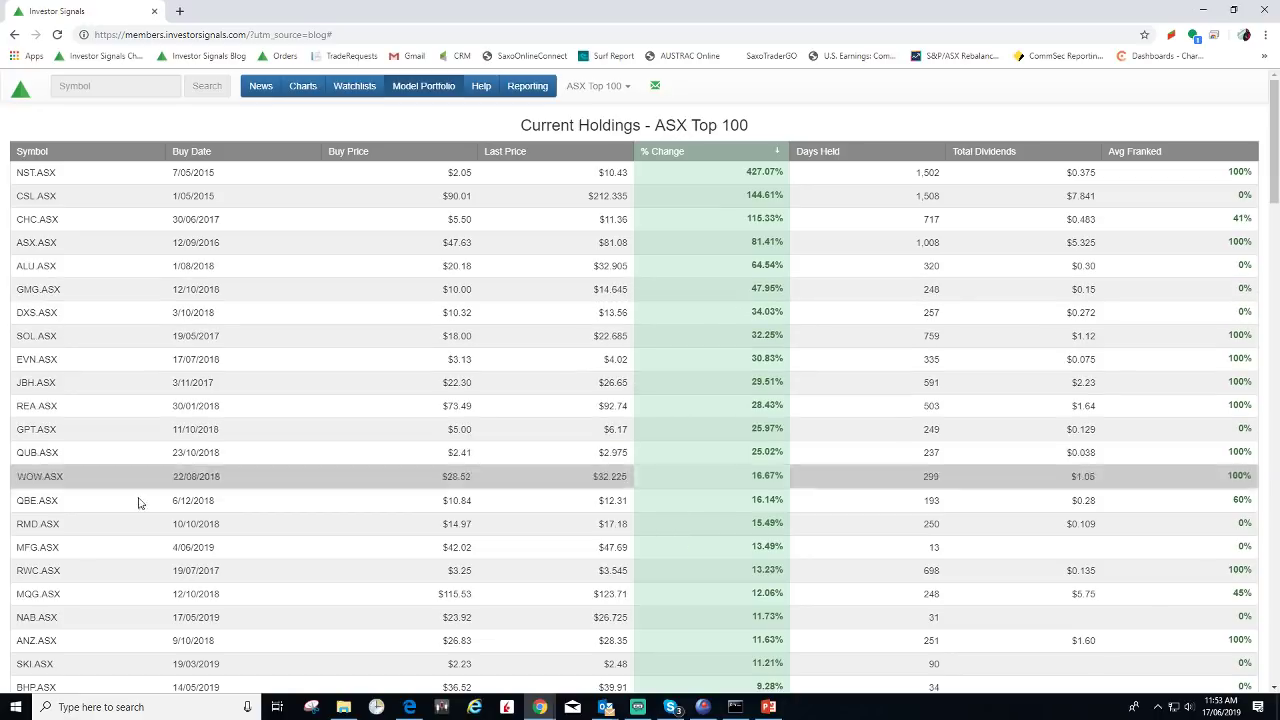
{"action": "left_click", "coordinate": [757, 111]}
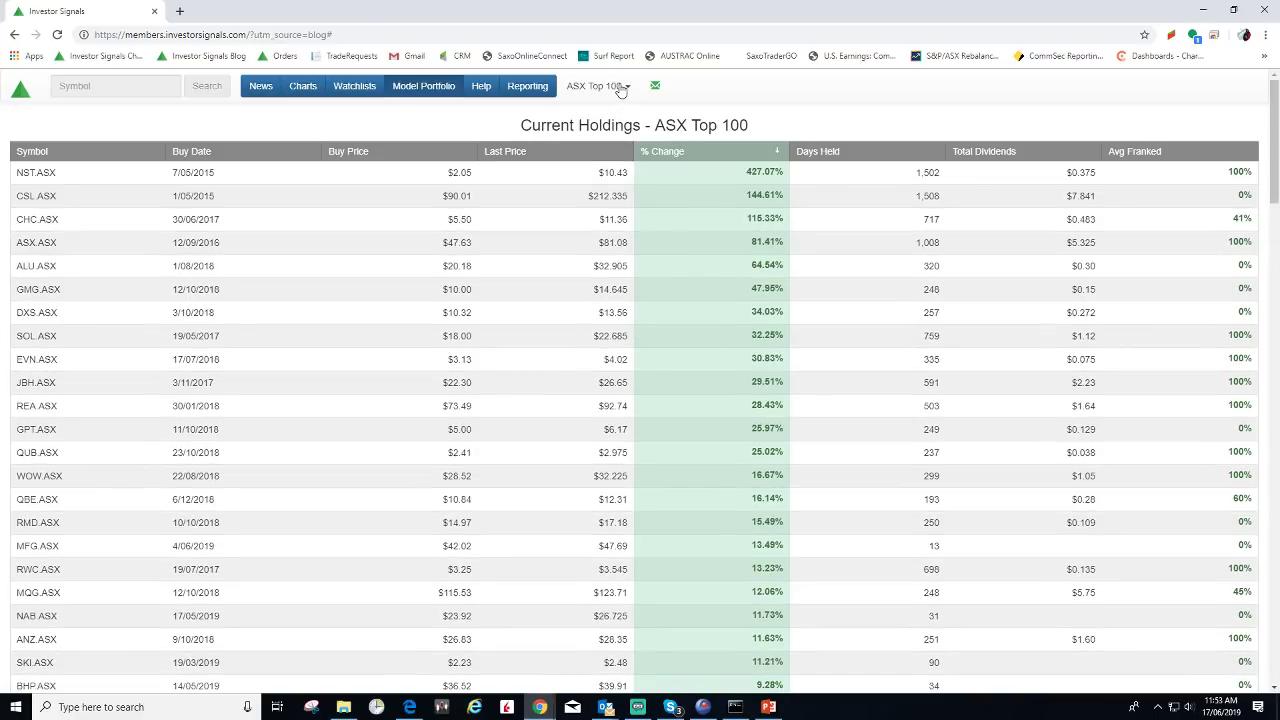
Step: Display the ASX Top 20 model portfolio sorted by fewest days held and examine its sector breakdown
{"action": "left_click", "coordinate": [619, 88]}
{"action": "left_click", "coordinate": [600, 118]}
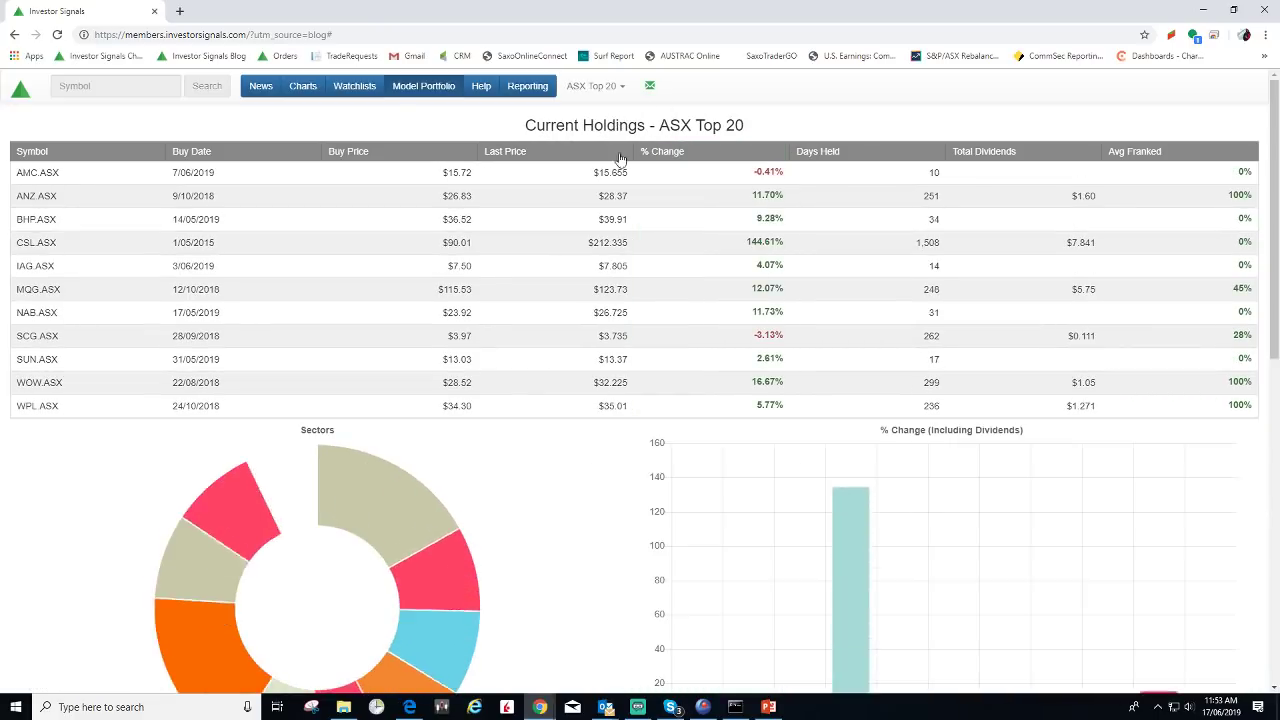
{"action": "left_click", "coordinate": [810, 157]}
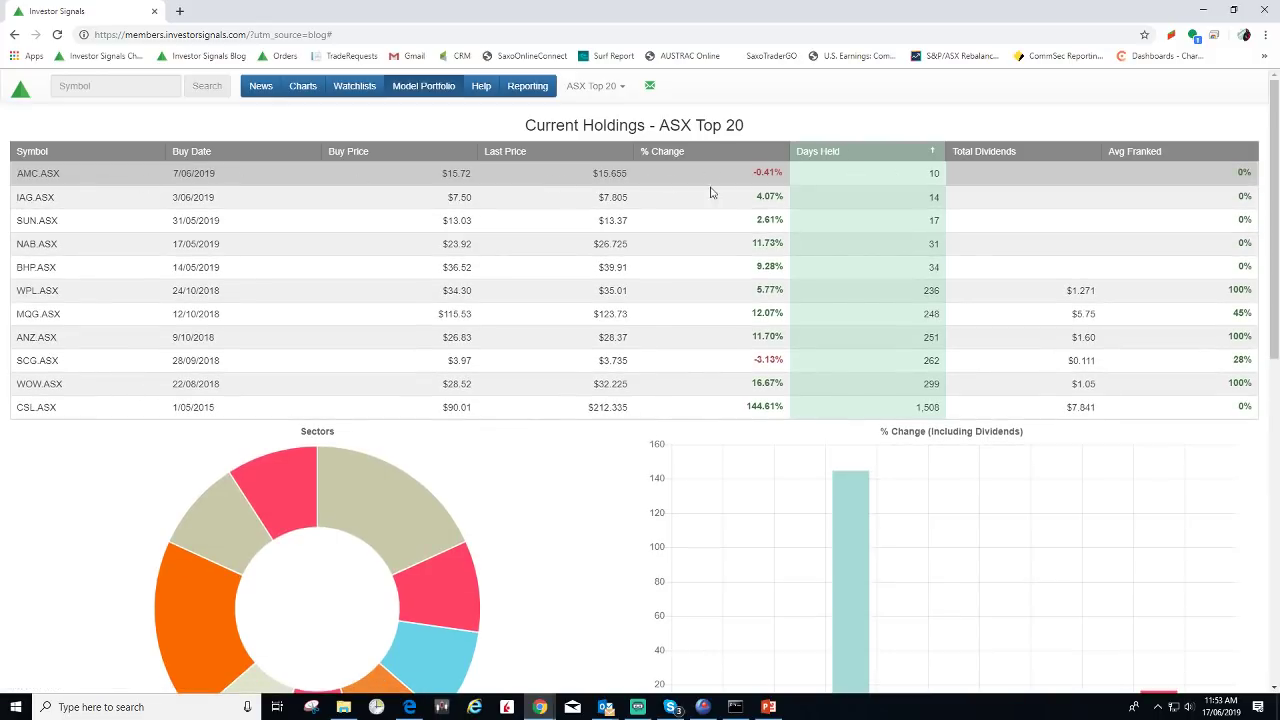
{"action": "scroll", "coordinate": [486, 491], "scroll_direction": "down", "scroll_amount": 2}
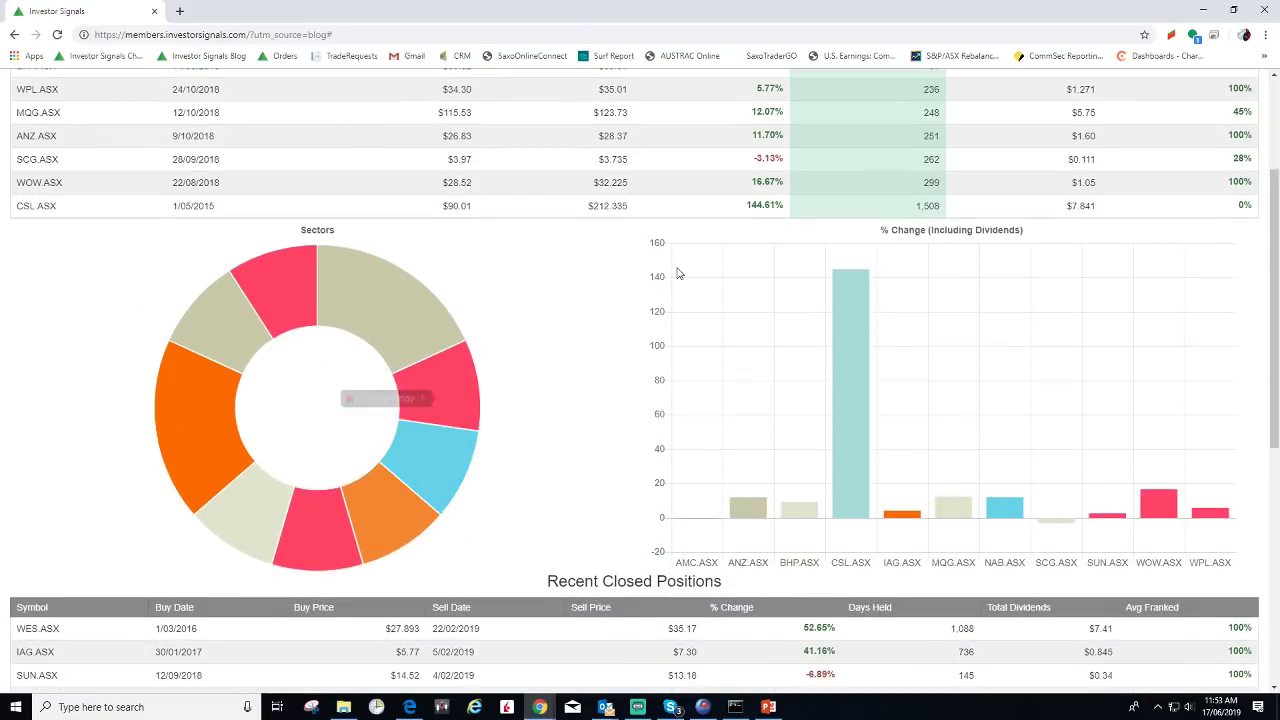
{"action": "mouse_move", "coordinate": [375, 282]}
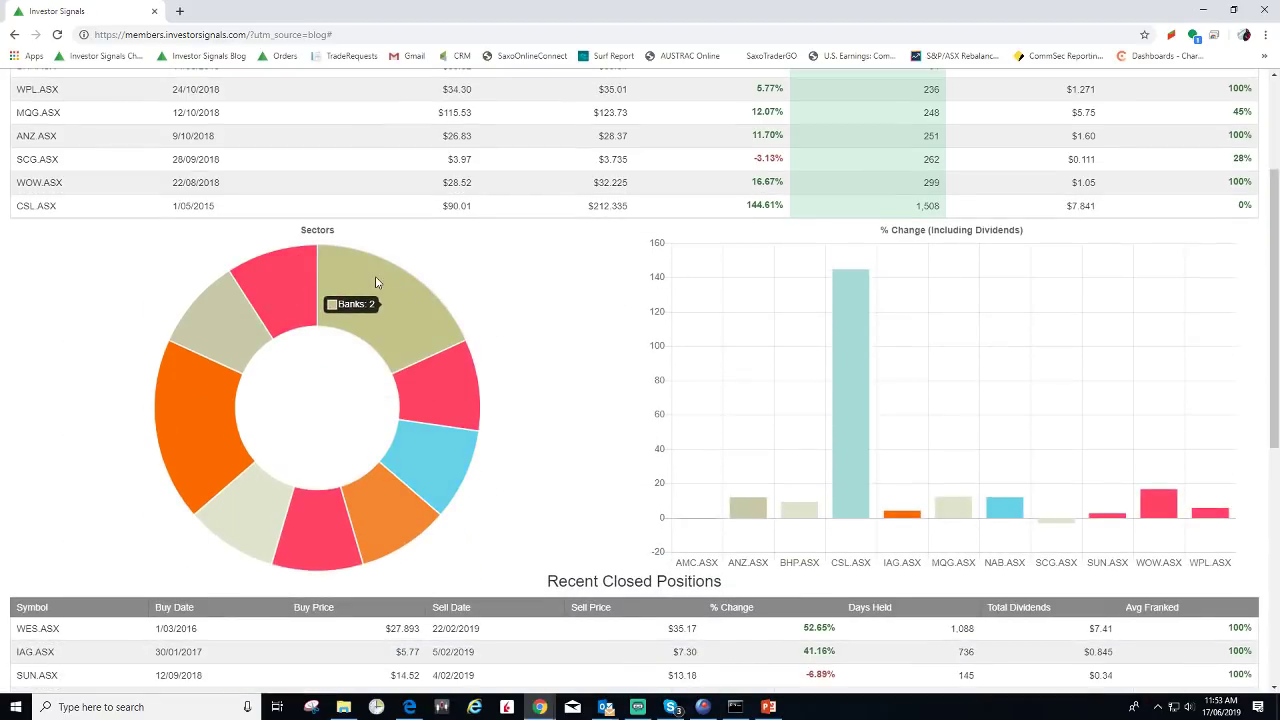
{"action": "mouse_move", "coordinate": [180, 386]}
Step: Sort the ASX Top 20 recent closed positions by latest sell date and examine their percentage change chart
{"action": "scroll", "coordinate": [548, 351], "scroll_direction": "down", "scroll_amount": 5}
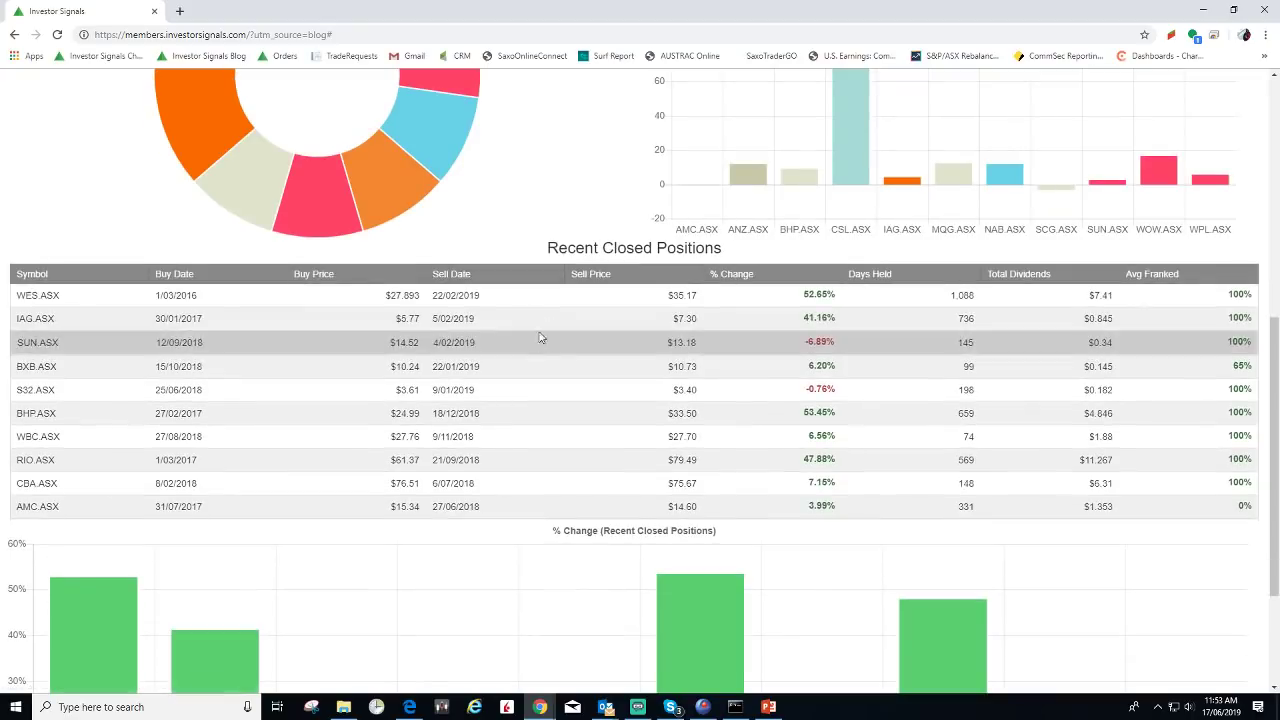
{"action": "left_click", "coordinate": [466, 277]}
{"action": "left_click", "coordinate": [467, 280]}
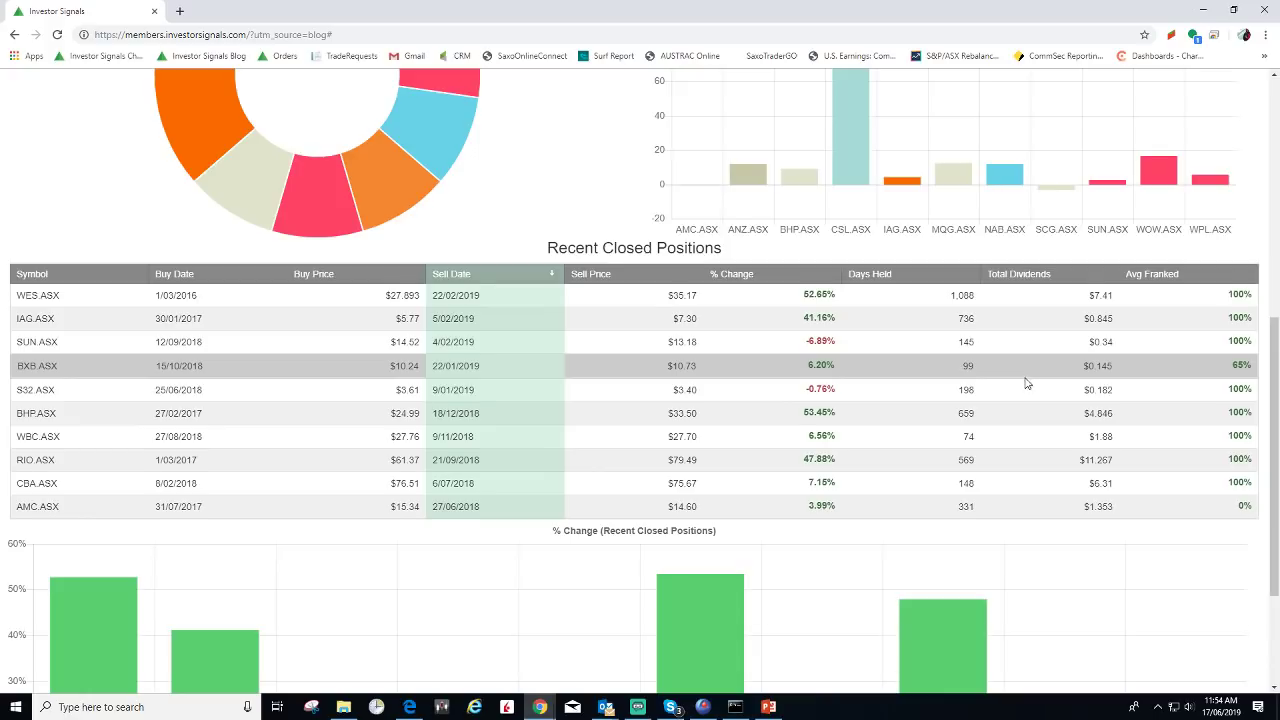
{"action": "scroll", "coordinate": [1025, 383], "scroll_direction": "down", "scroll_amount": 2}
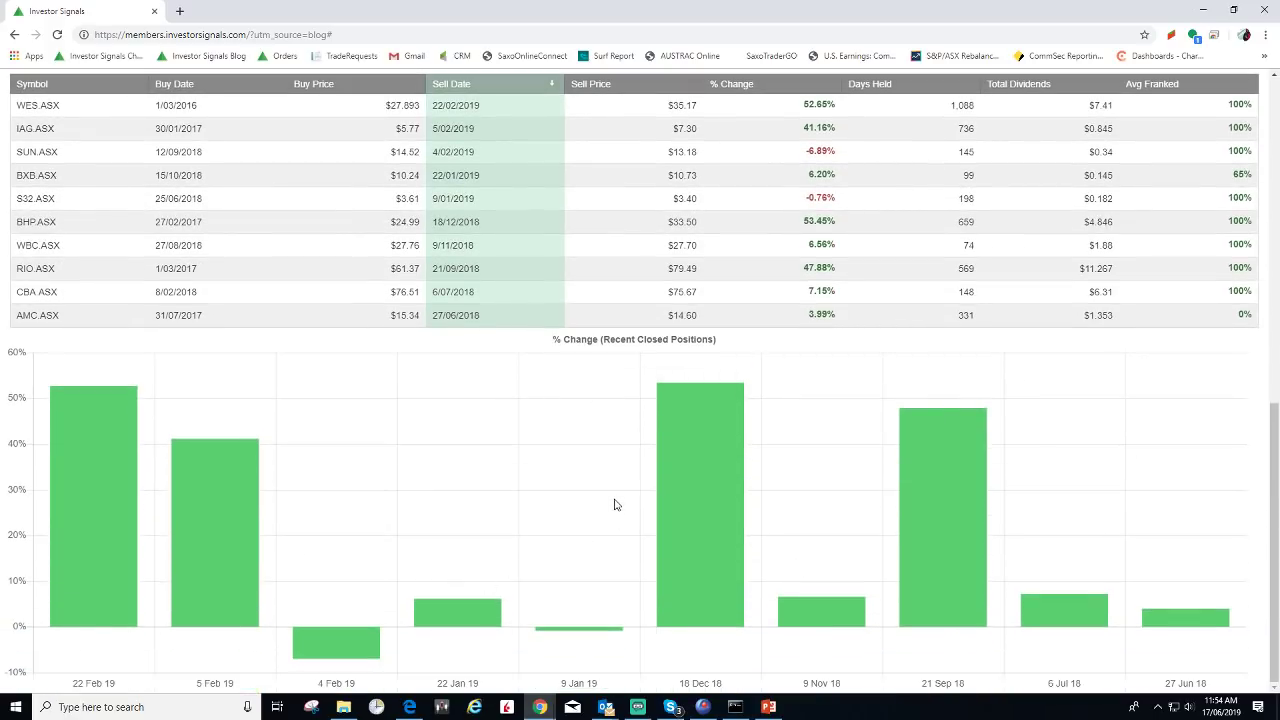
Step: Examine the ASX Top 20 percentage change chart including dividends, comparing the individual bars such as BHP.ASX, CSL.ASX and SCG.ASX
{"action": "scroll", "coordinate": [618, 352], "scroll_direction": "up", "scroll_amount": 5}
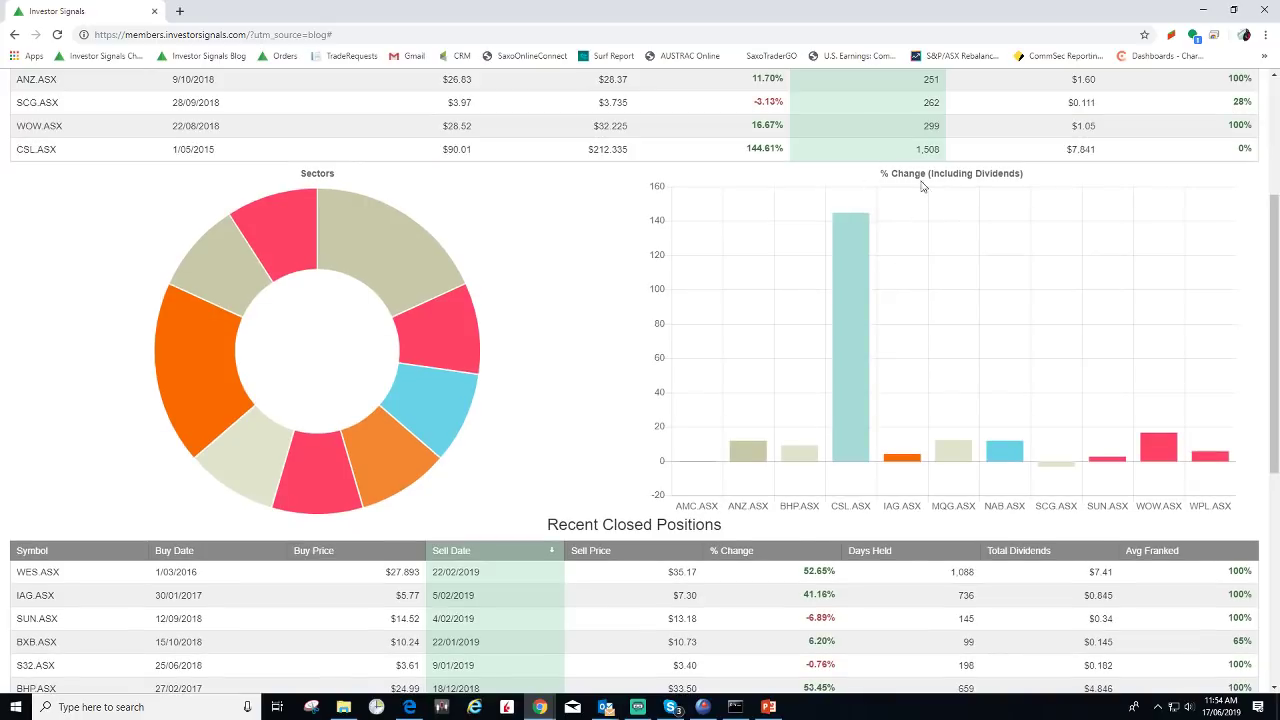
{"action": "mouse_move", "coordinate": [778, 457]}
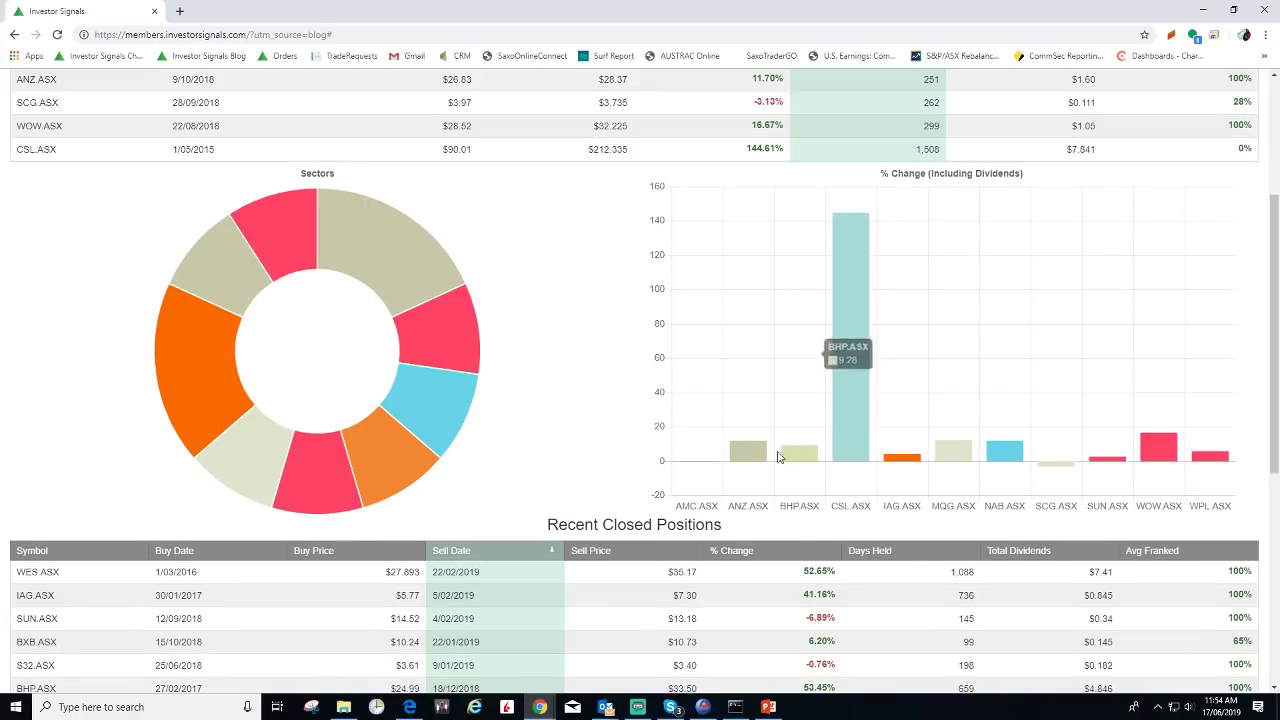
{"action": "mouse_move", "coordinate": [735, 452]}
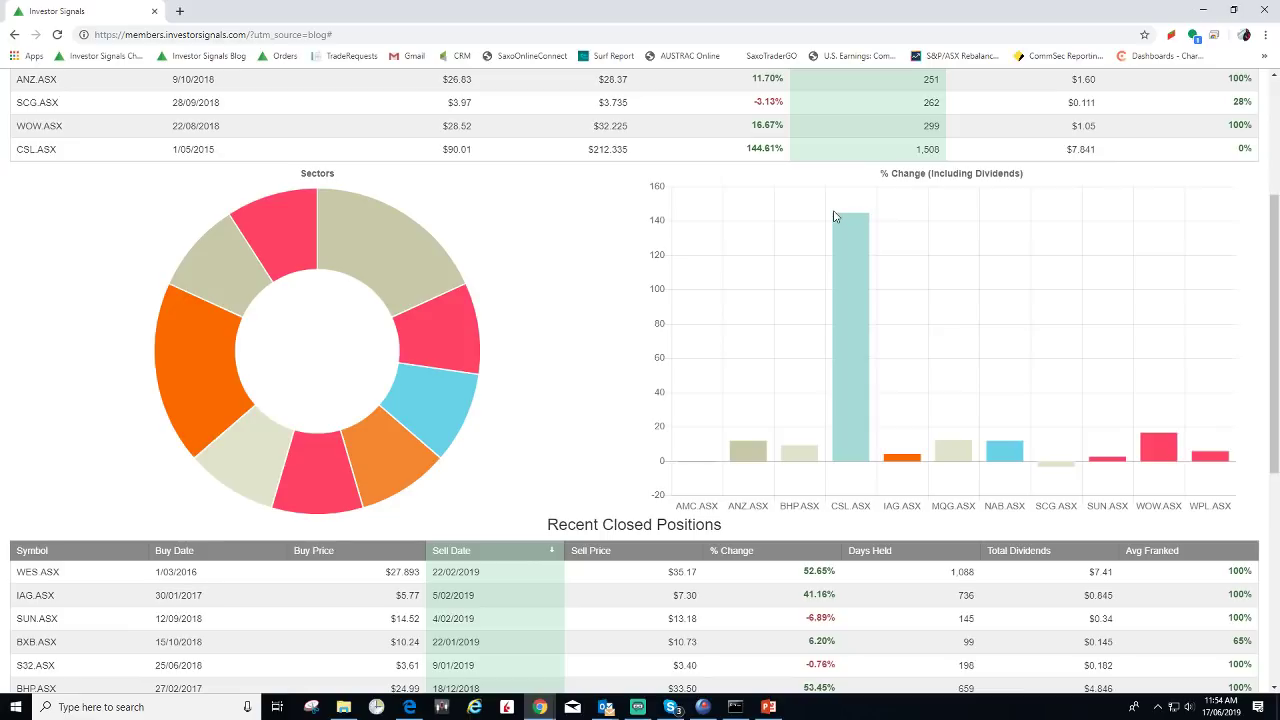
{"action": "mouse_move", "coordinate": [829, 262]}
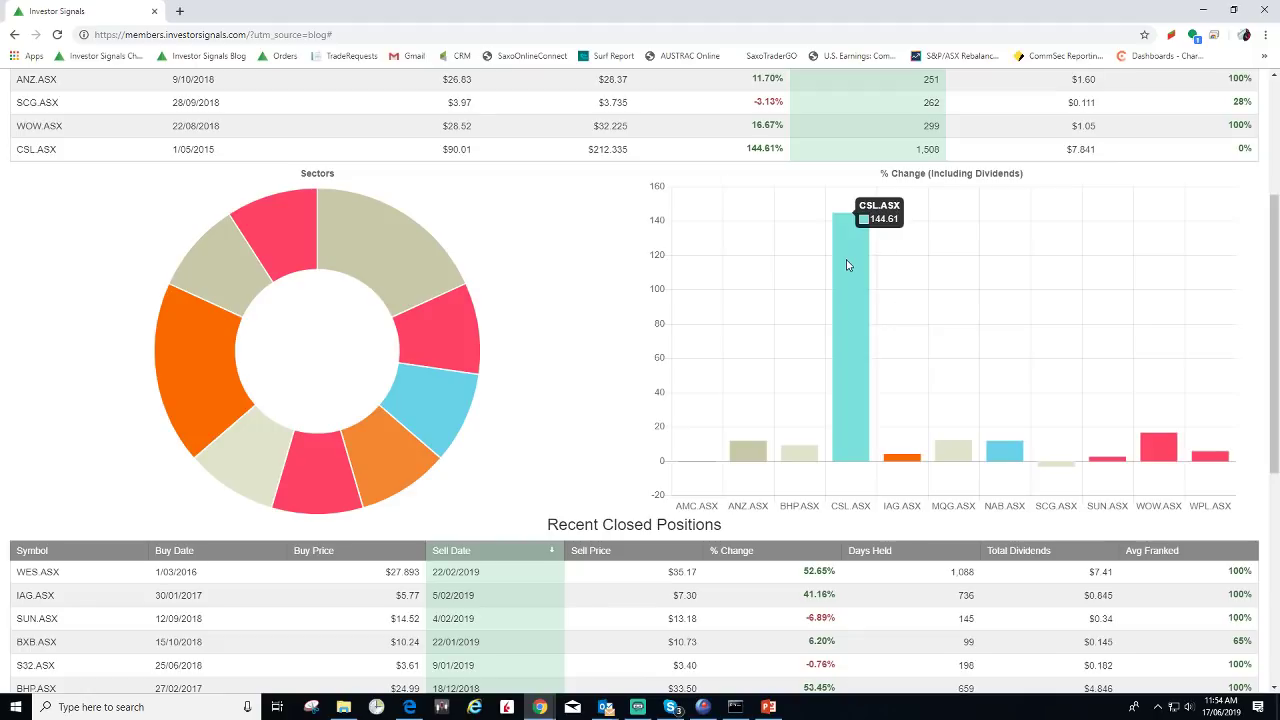
{"action": "mouse_move", "coordinate": [1058, 468]}
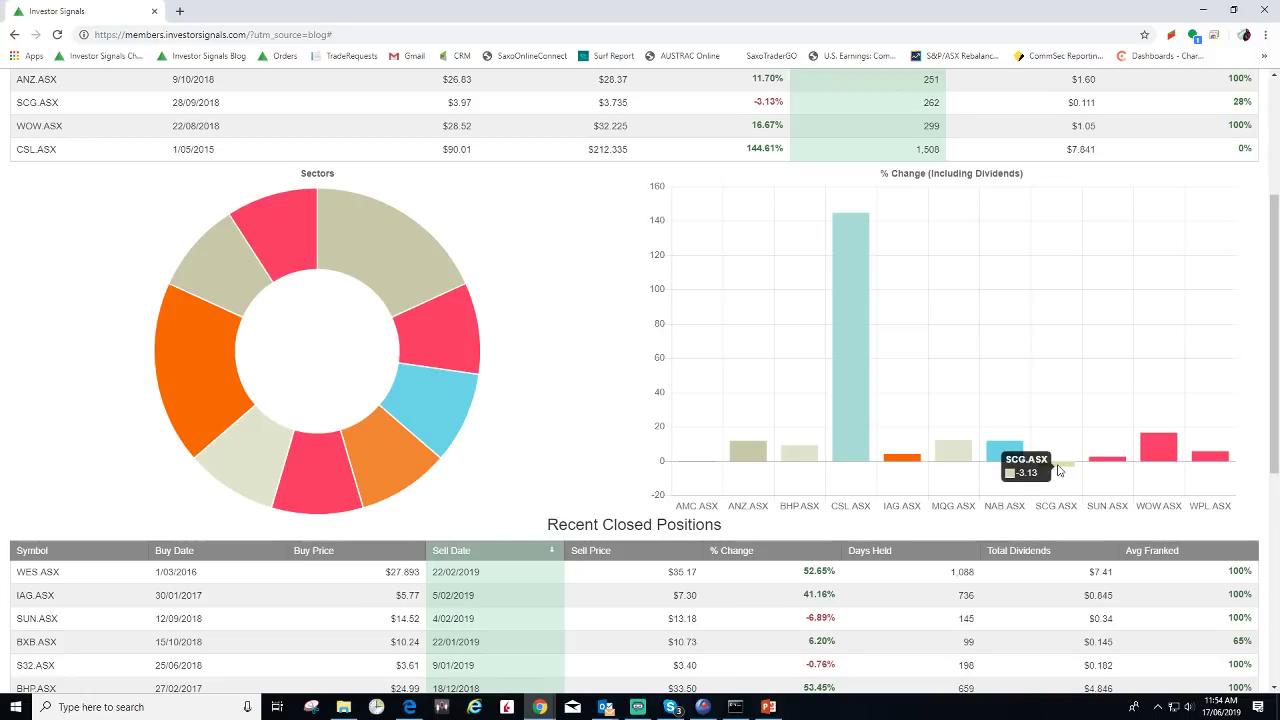
{"action": "mouse_move", "coordinate": [1156, 448]}
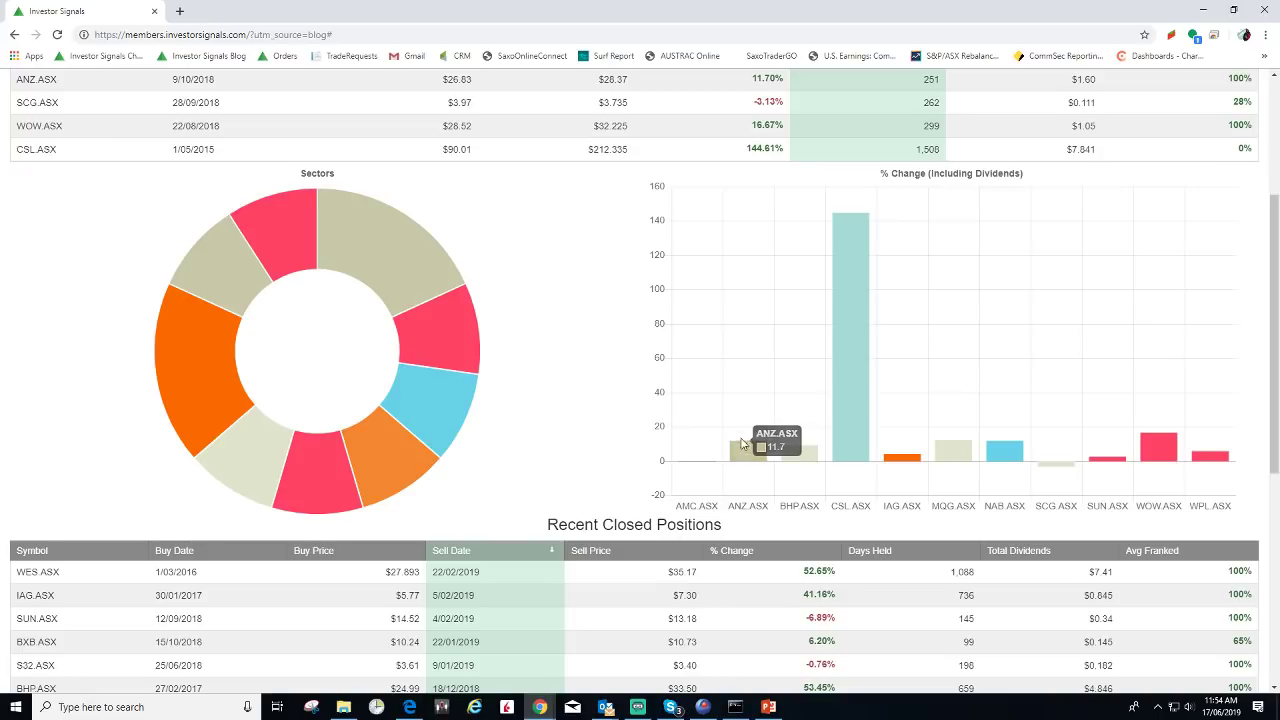
Step: Review the ASX Top 20 page once more, comparing the current holdings, percentage change chart and recent closed positions
{"action": "scroll", "coordinate": [741, 450], "scroll_direction": "up", "scroll_amount": 3}
{"action": "scroll", "coordinate": [739, 423], "scroll_direction": "down", "scroll_amount": 5}
{"action": "scroll", "coordinate": [743, 329], "scroll_direction": "up", "scroll_amount": 5}
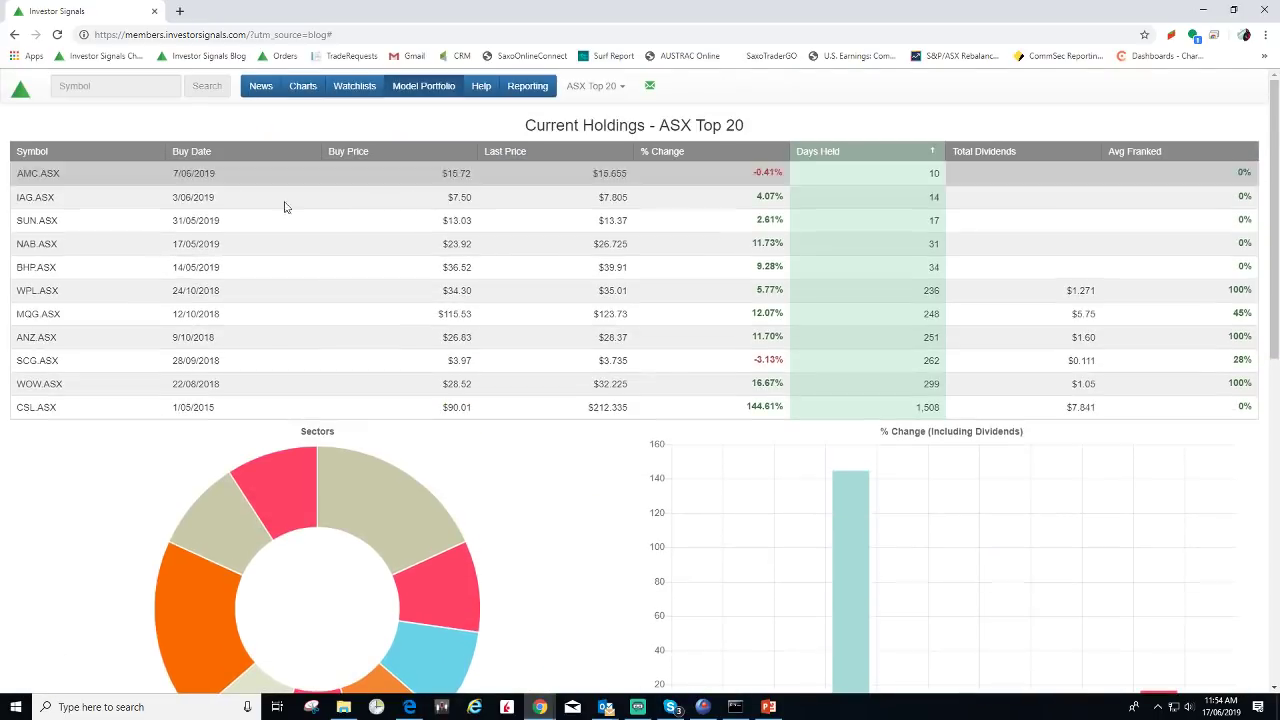
{"action": "scroll", "coordinate": [460, 535], "scroll_direction": "down", "scroll_amount": 1}
{"action": "scroll", "coordinate": [460, 535], "scroll_direction": "down", "scroll_amount": 1}
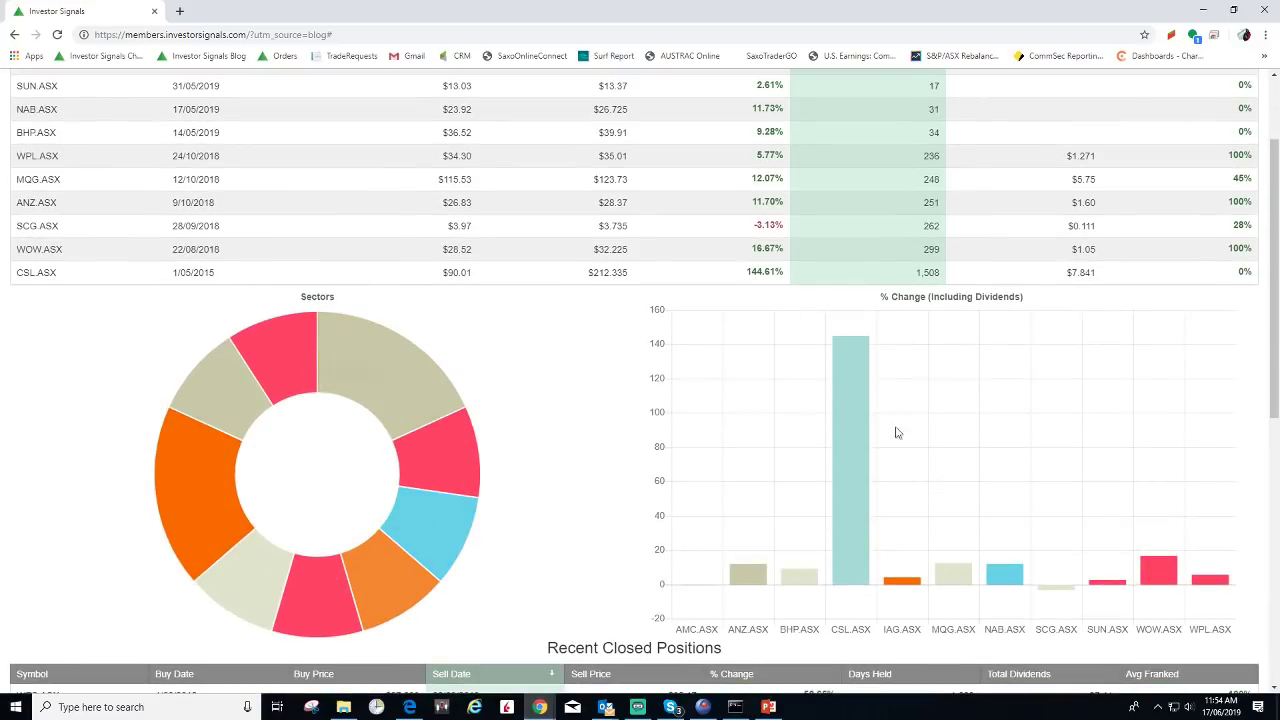
{"action": "mouse_move", "coordinate": [892, 422]}
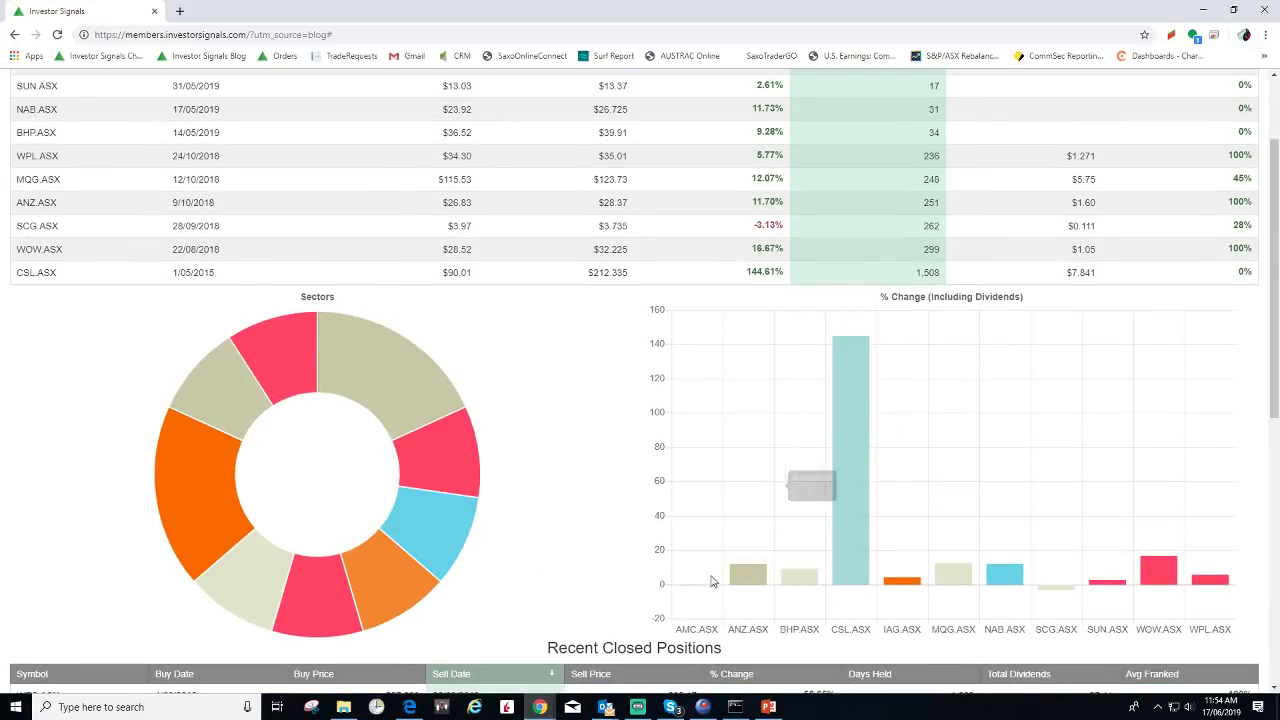
{"action": "scroll", "coordinate": [967, 467], "scroll_direction": "down", "scroll_amount": 2}
{"action": "scroll", "coordinate": [965, 467], "scroll_direction": "down", "scroll_amount": 2}
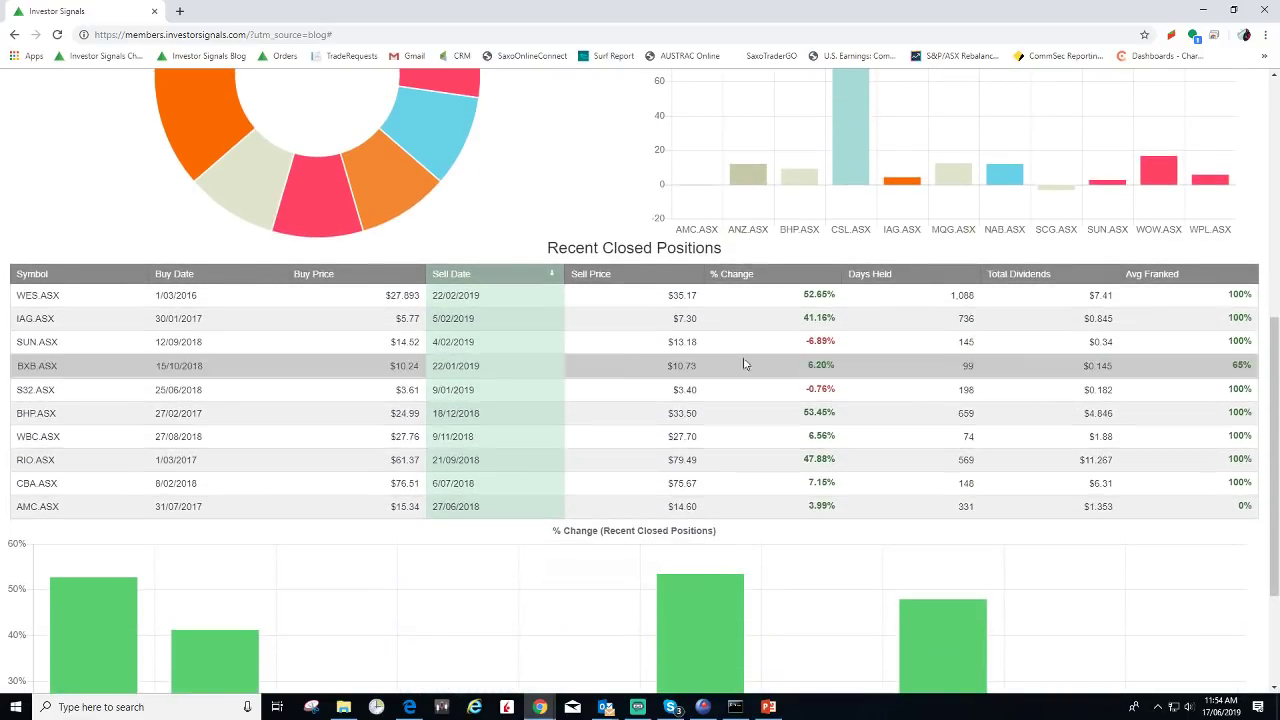
{"action": "scroll", "coordinate": [600, 300], "scroll_direction": "up", "scroll_amount": 4}
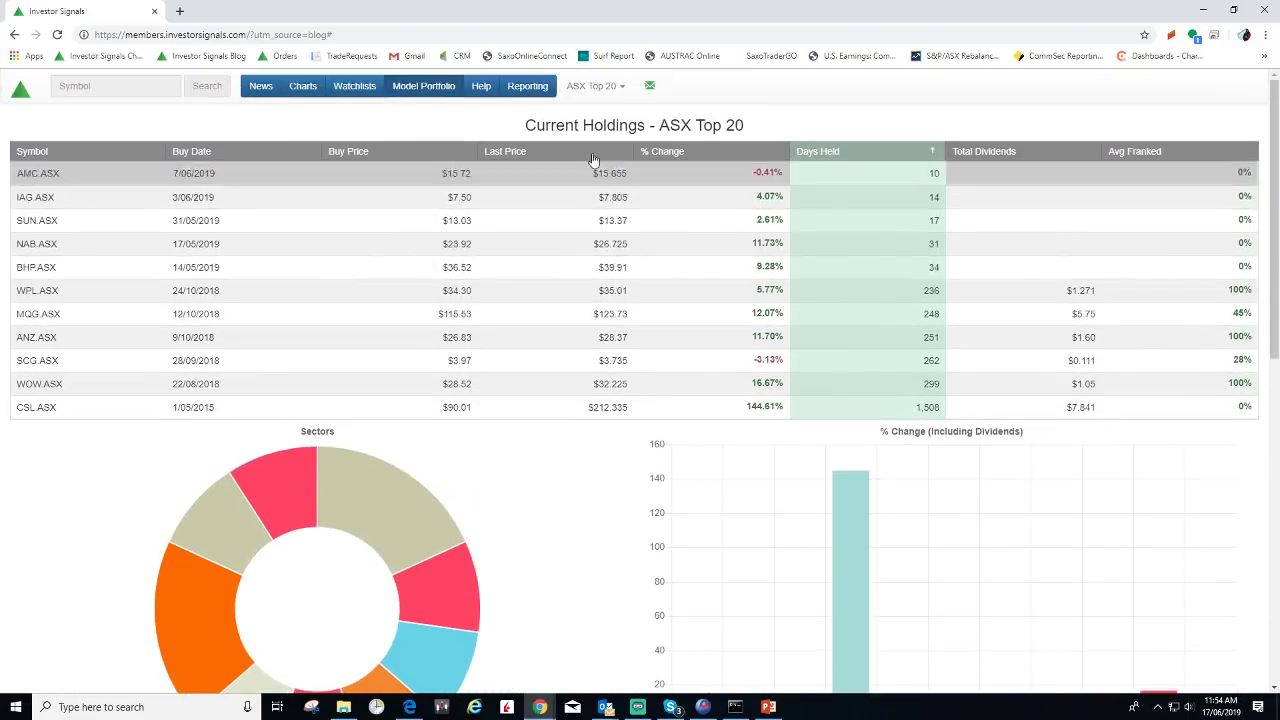
Step: Display the current holdings of the ETF Model Portfolio and sort them by fewest days held
{"action": "left_click", "coordinate": [618, 87]}
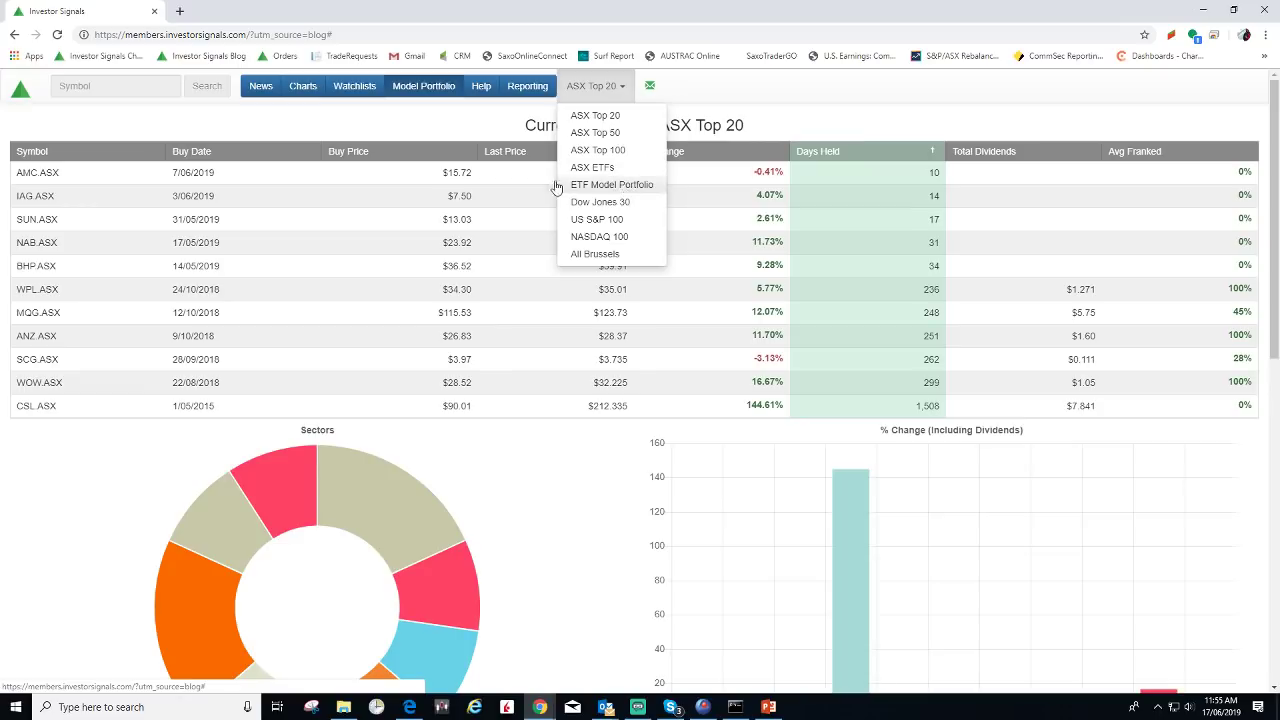
{"action": "left_click", "coordinate": [636, 187]}
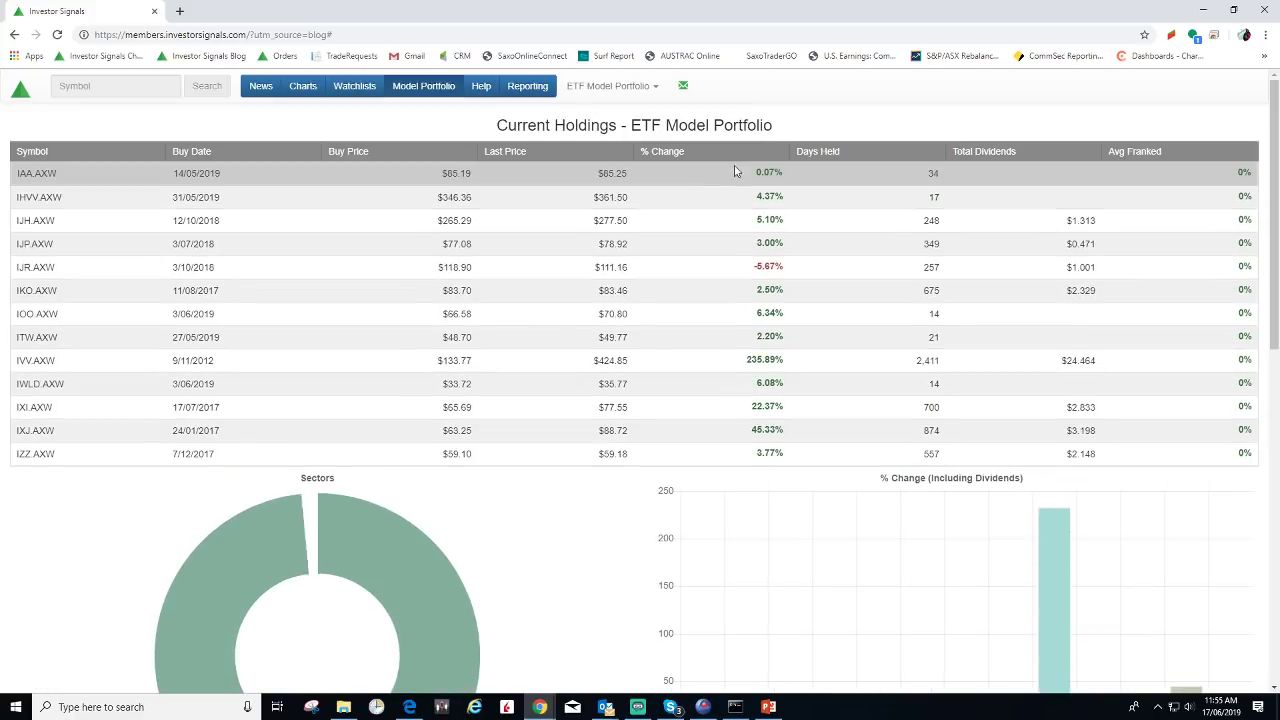
{"action": "left_click", "coordinate": [835, 154]}
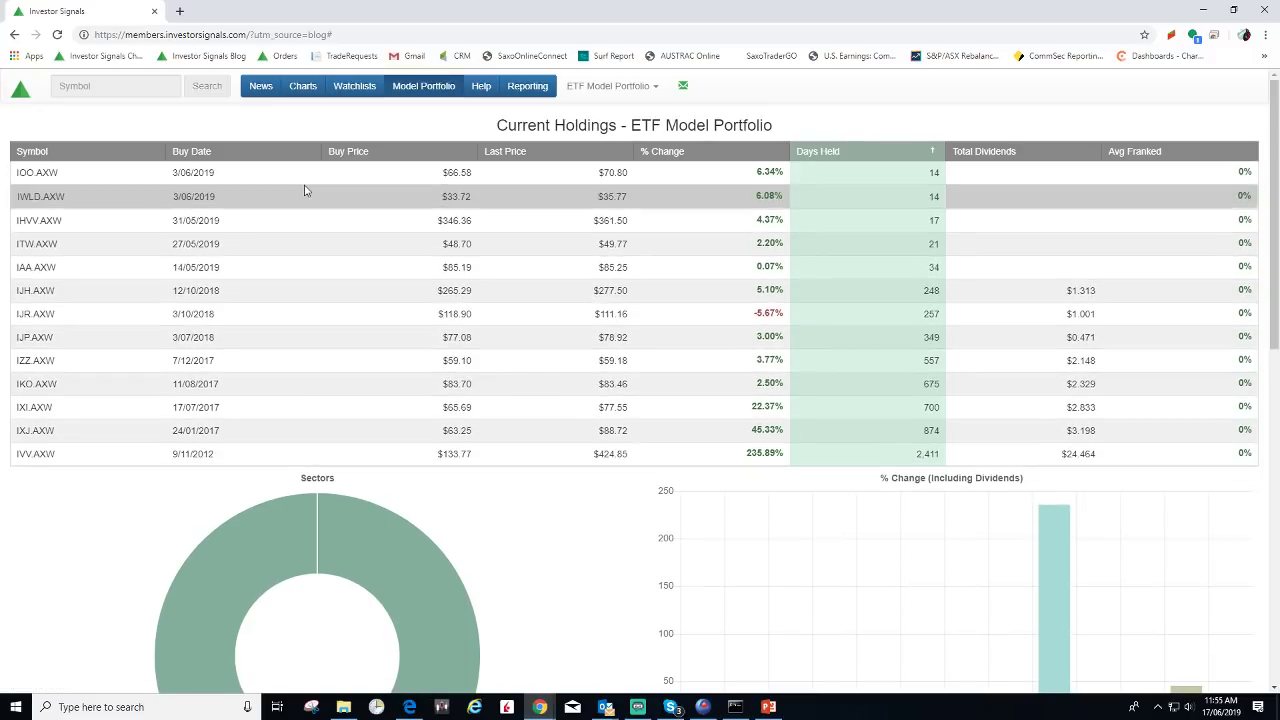
Step: Open the Recent Signals - ASX watchlist and sort it by signal with the Buy entries first
{"action": "left_click", "coordinate": [358, 90]}
{"action": "left_click", "coordinate": [672, 86]}
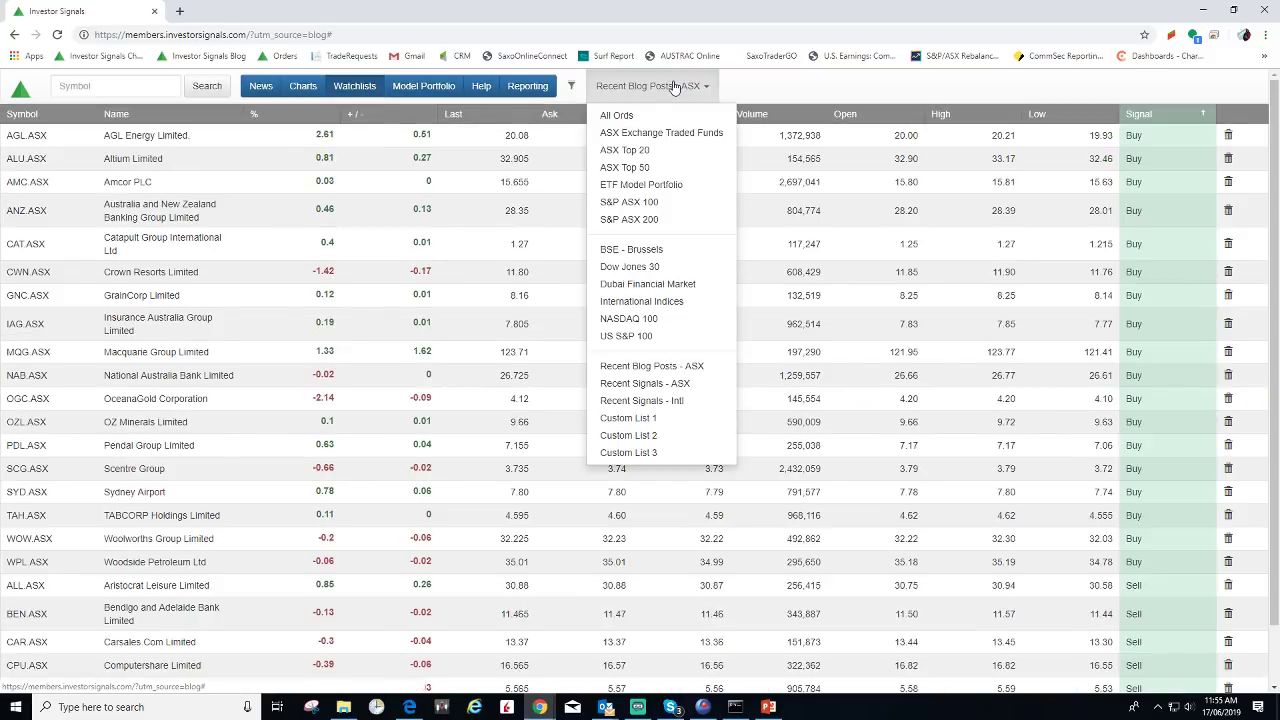
{"action": "left_click", "coordinate": [673, 387]}
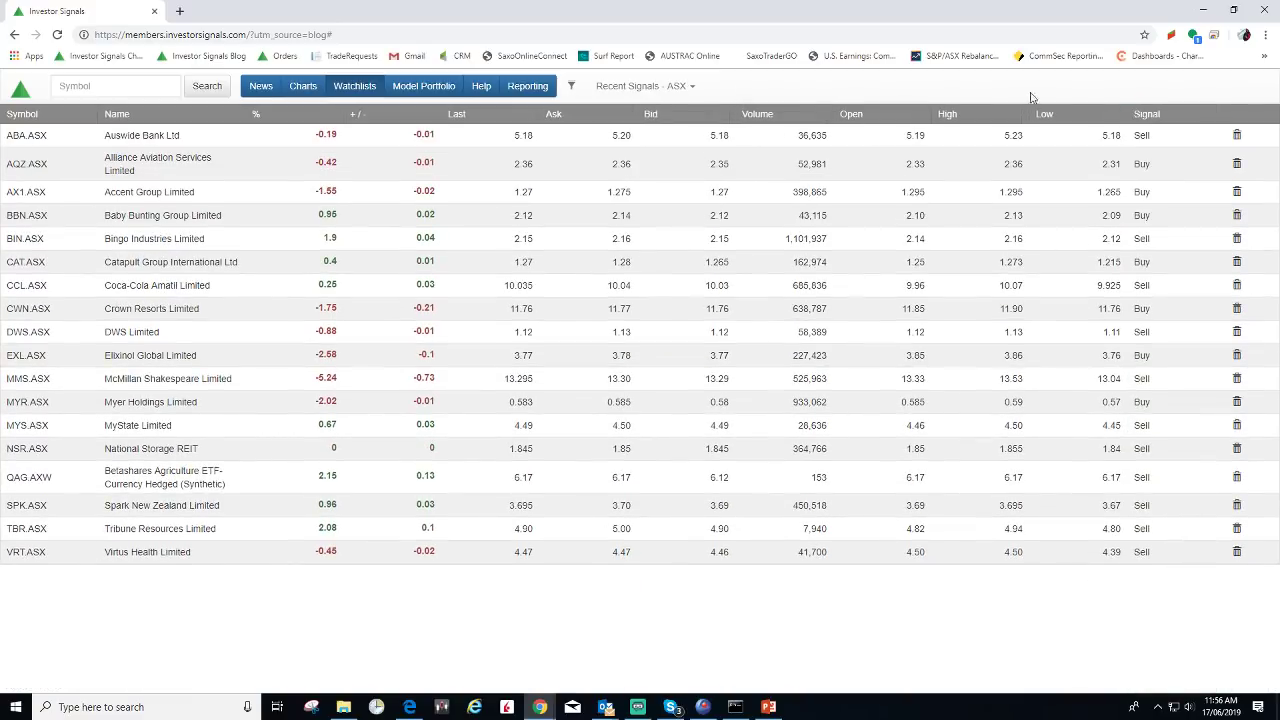
{"action": "left_click", "coordinate": [1152, 113]}
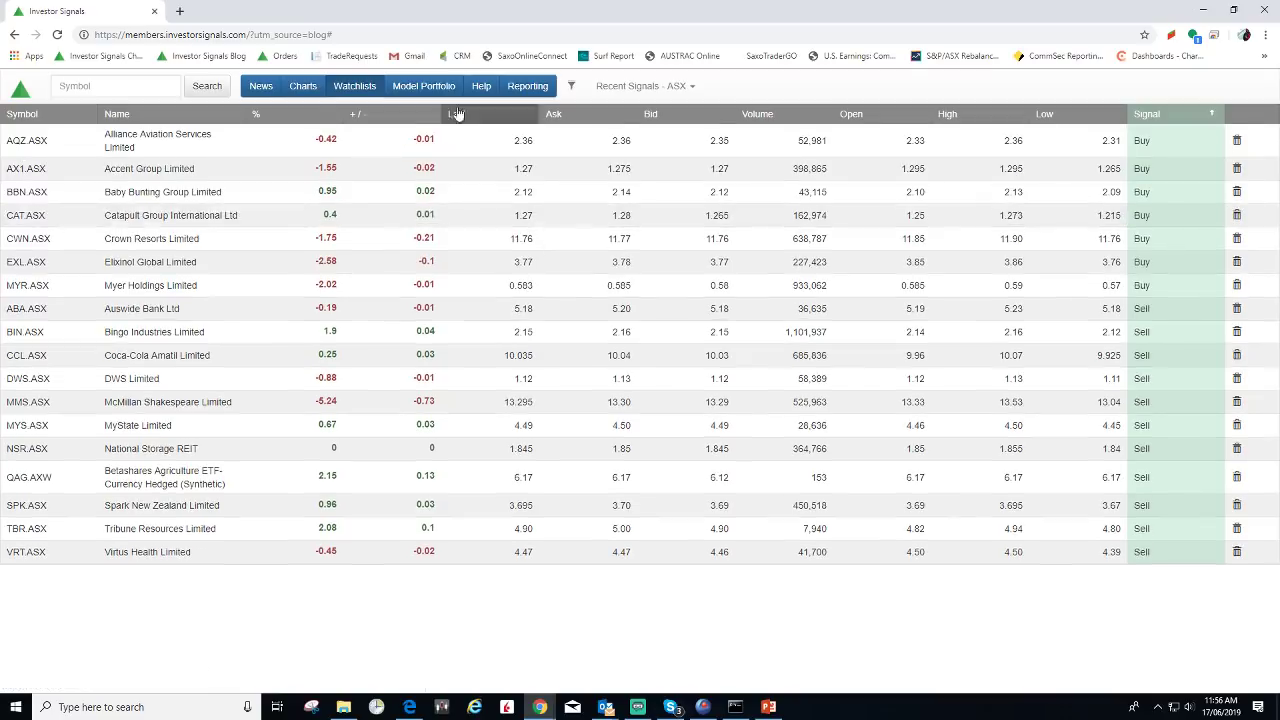
Step: Review the Recent Blog Posts - ASX watchlist sorted by signal with Buy entries first, and open the AGL.ASX chart
{"action": "left_click", "coordinate": [647, 86]}
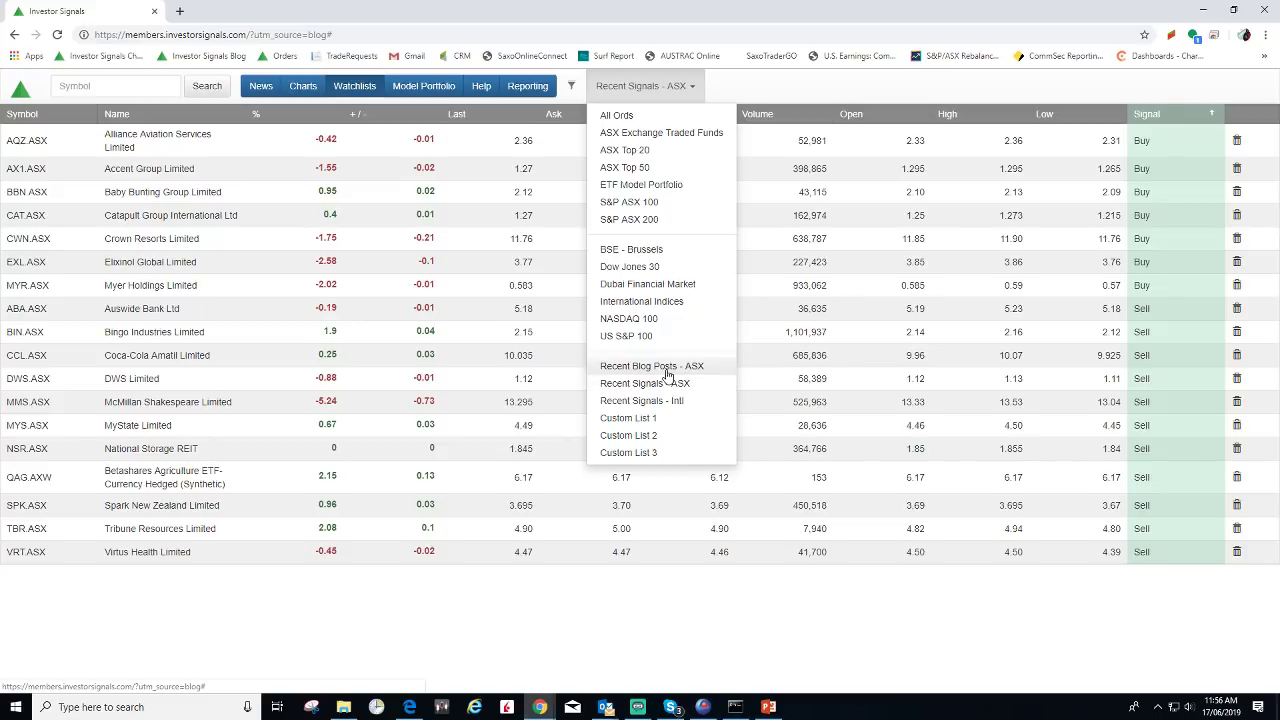
{"action": "left_click", "coordinate": [667, 368]}
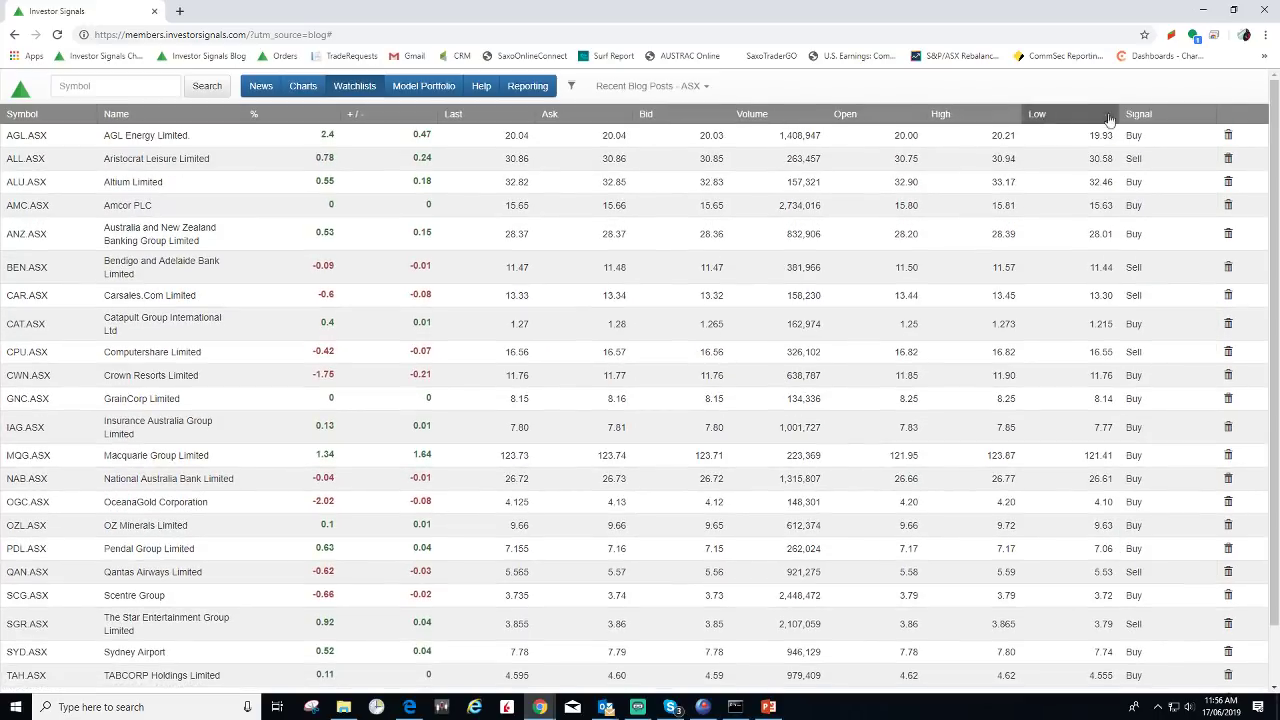
{"action": "left_click", "coordinate": [1140, 114]}
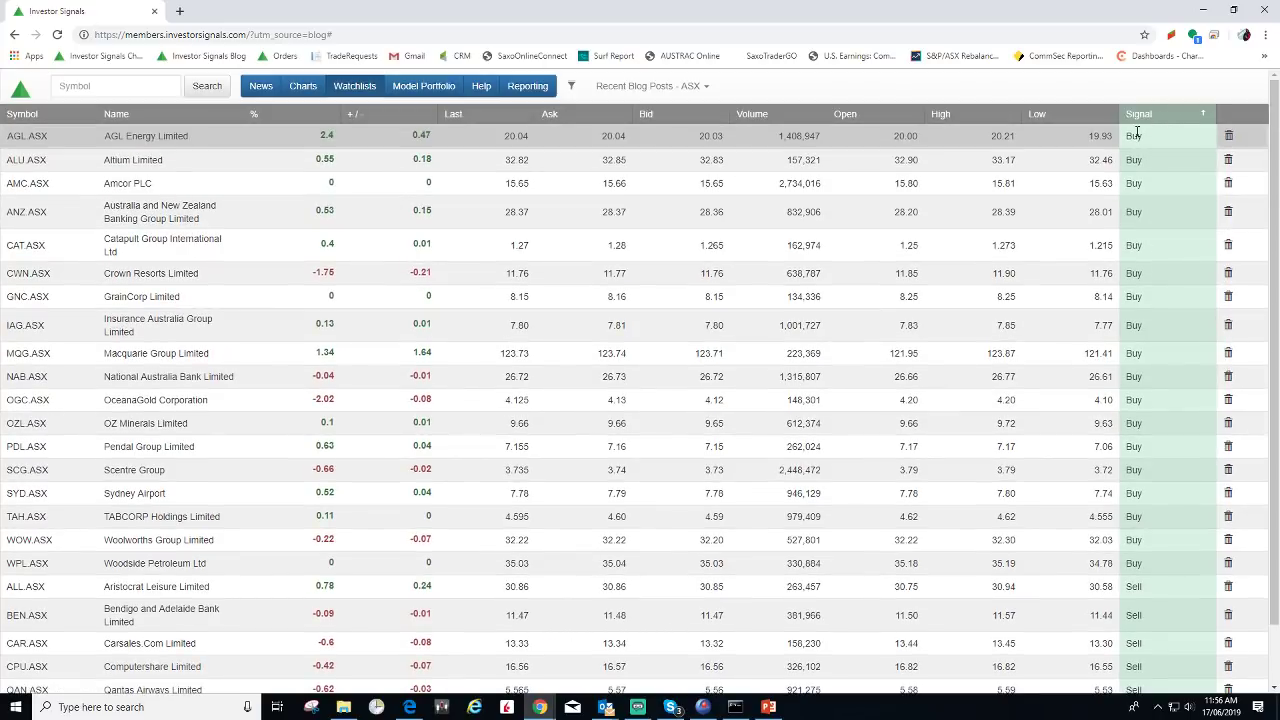
{"action": "scroll", "coordinate": [1153, 430], "scroll_direction": "down", "scroll_amount": 2}
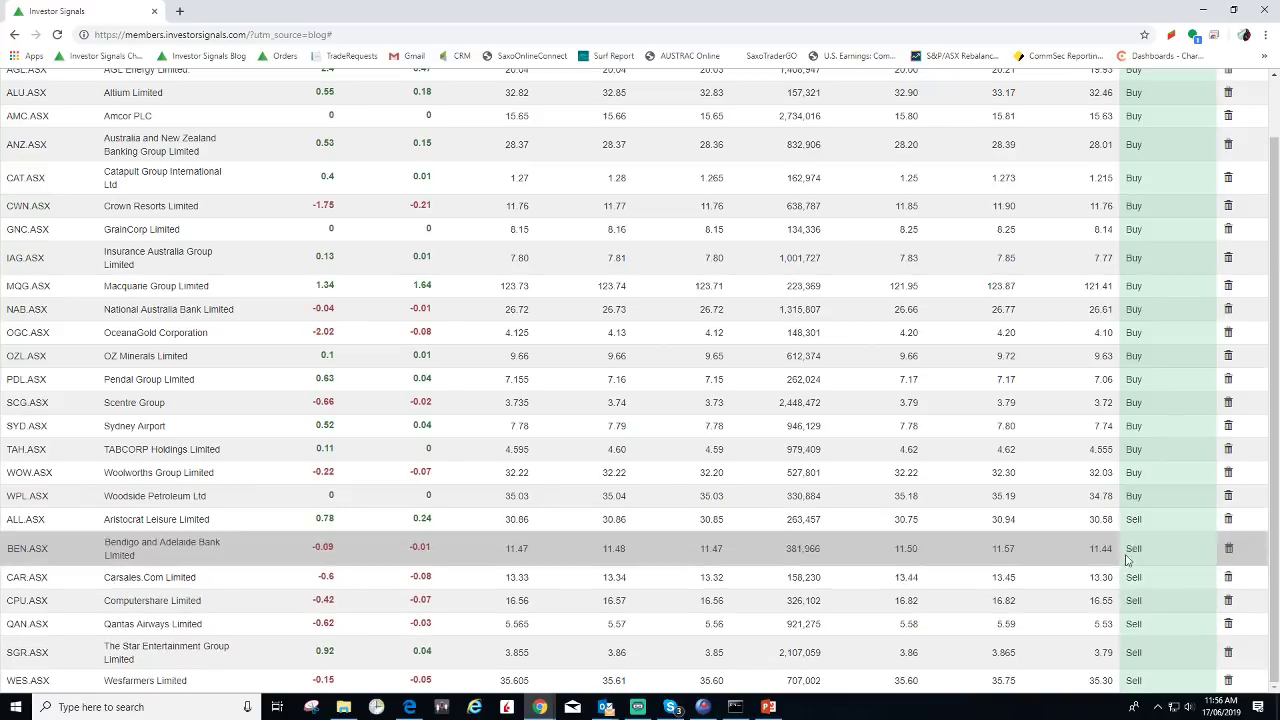
{"action": "scroll", "coordinate": [1110, 400], "scroll_direction": "up", "scroll_amount": 2}
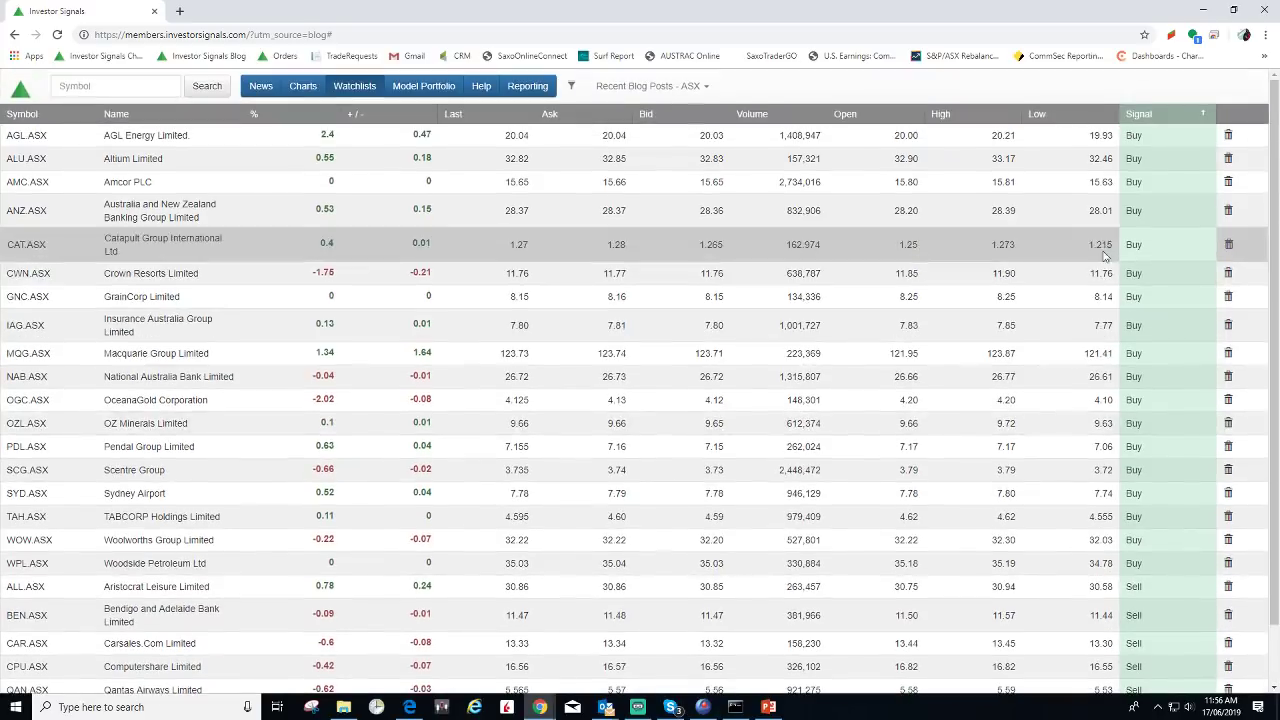
{"action": "left_click", "coordinate": [22, 135]}
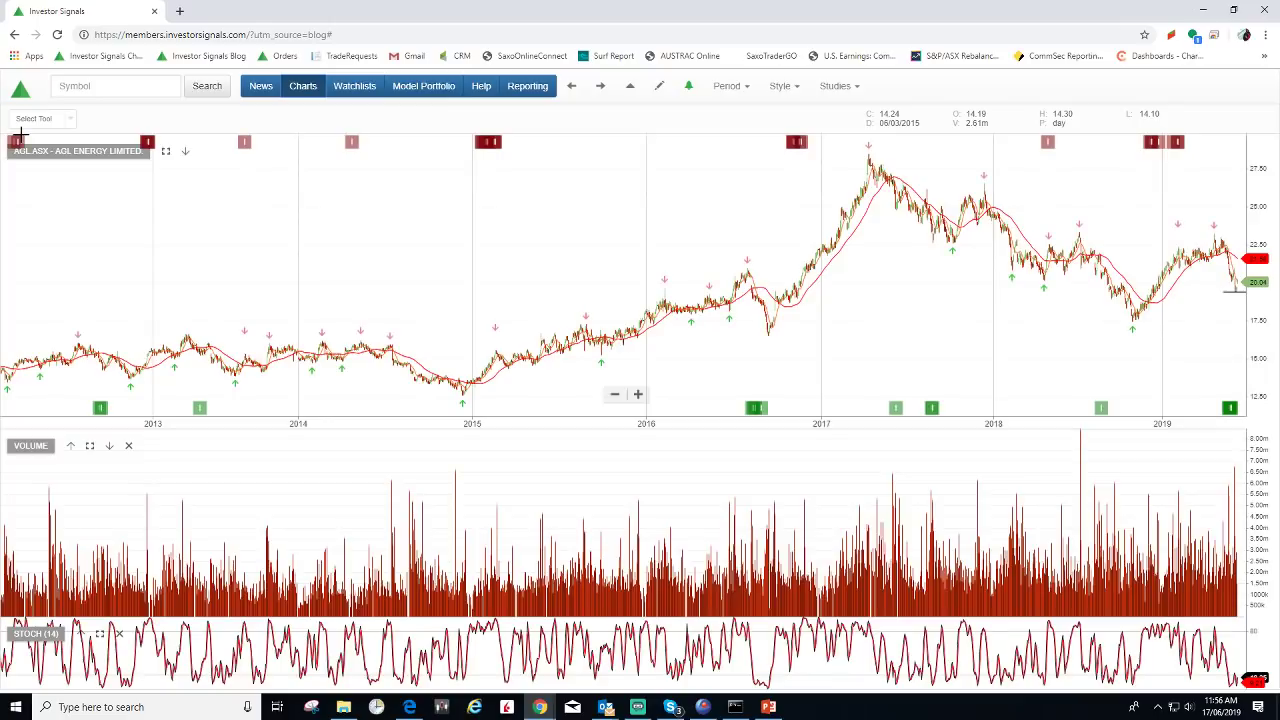
Step: Review recent price action on the AGL.ASX chart, and examine the following ALU.ASX chart in the list from early 2018 onwards
{"action": "left_click_drag", "start_coordinate": [571, 229], "coordinate": [437, 244]}
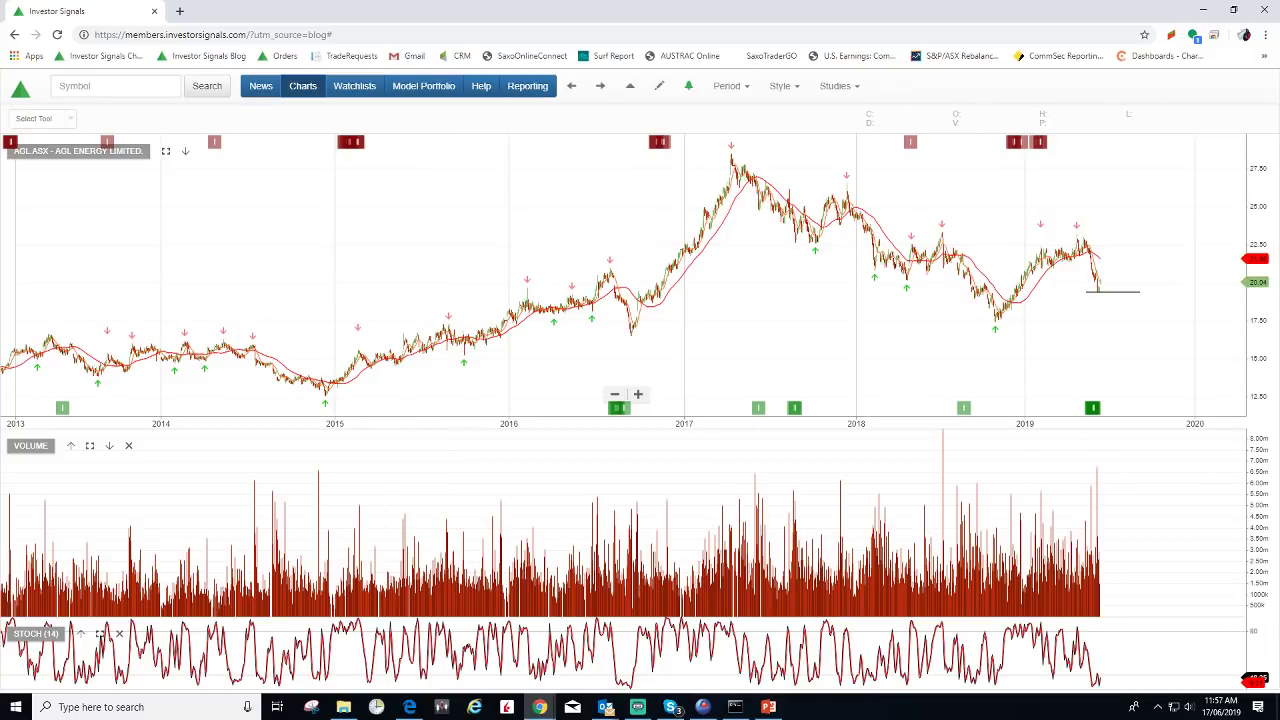
{"action": "left_click", "coordinate": [701, 706]}
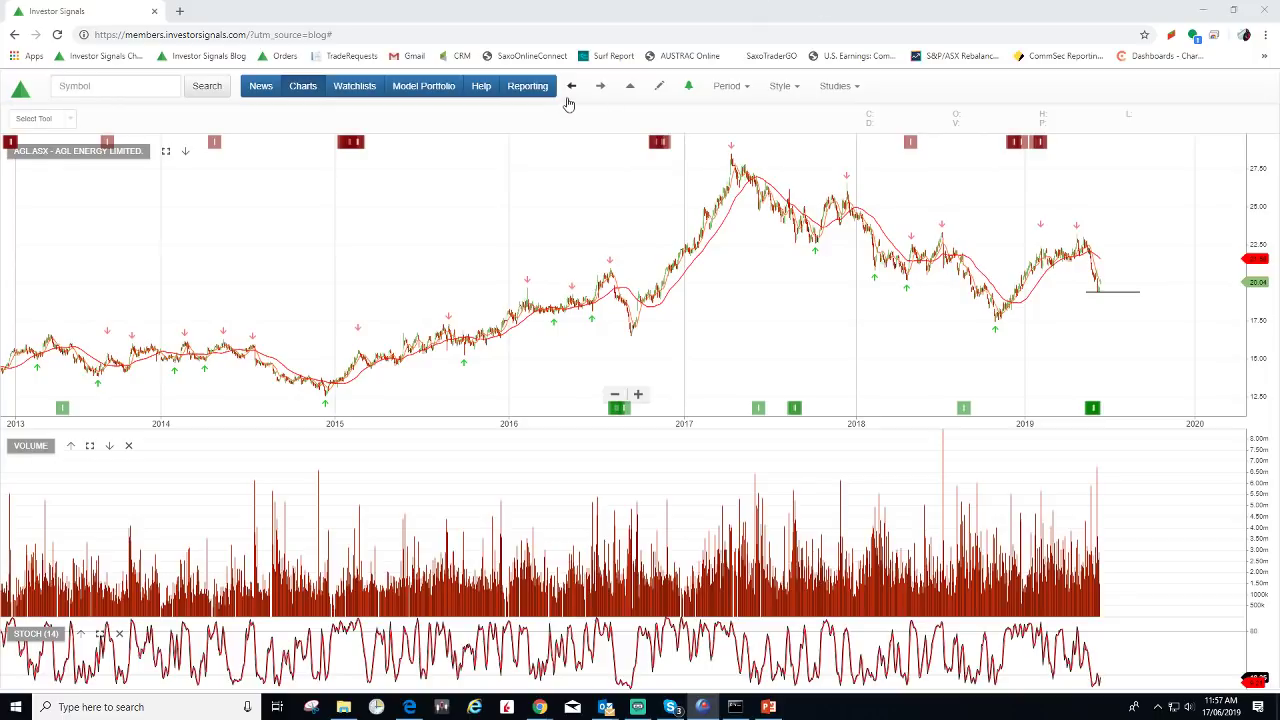
{"action": "left_click", "coordinate": [602, 88]}
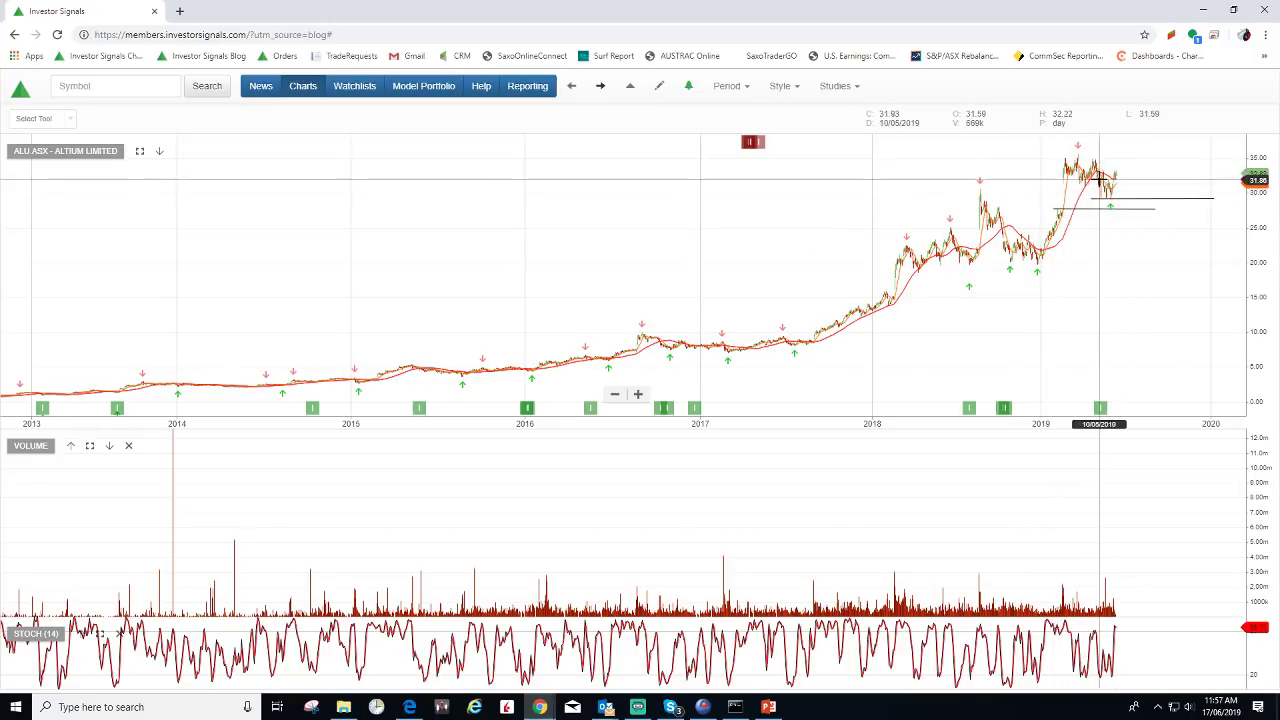
{"action": "scroll", "coordinate": [1070, 218], "scroll_direction": "up", "scroll_amount": 2}
{"action": "scroll", "coordinate": [1069, 218], "scroll_direction": "up", "scroll_amount": 3}
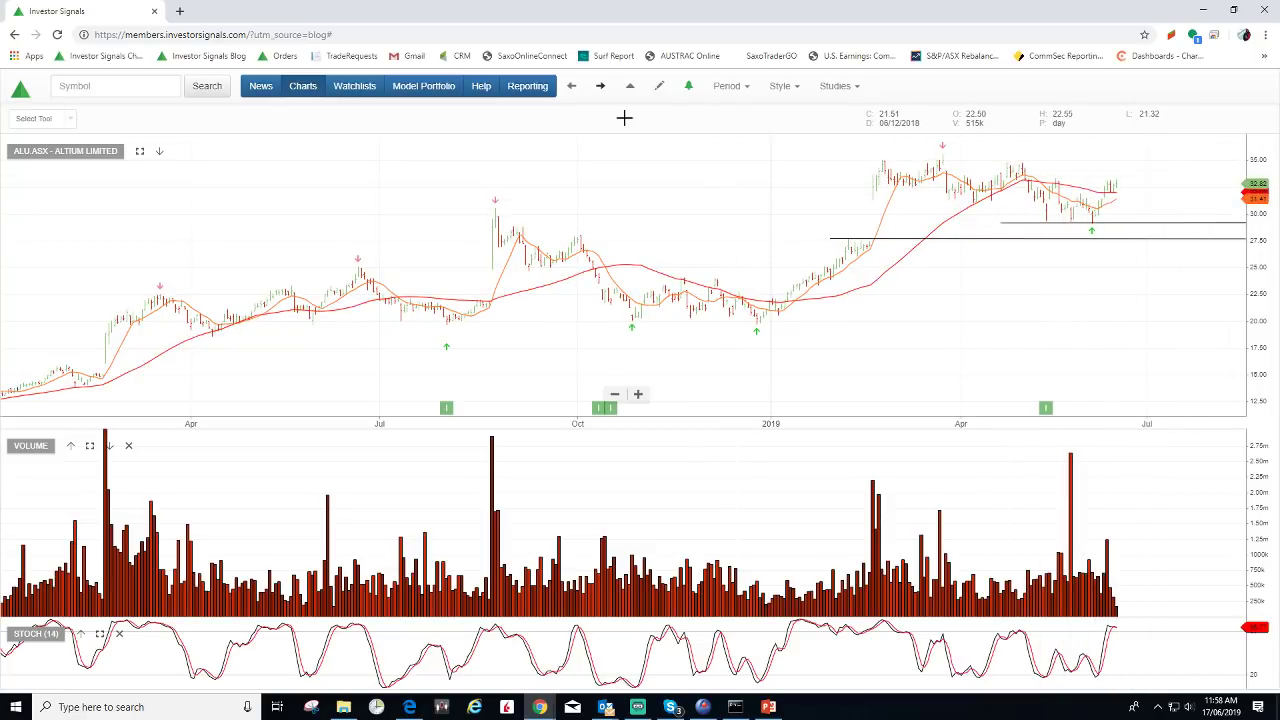
Step: Examine the AMC.ASX chart around its Value label and support lines, followed by the ANZ.ASX chart
{"action": "left_click", "coordinate": [600, 86]}
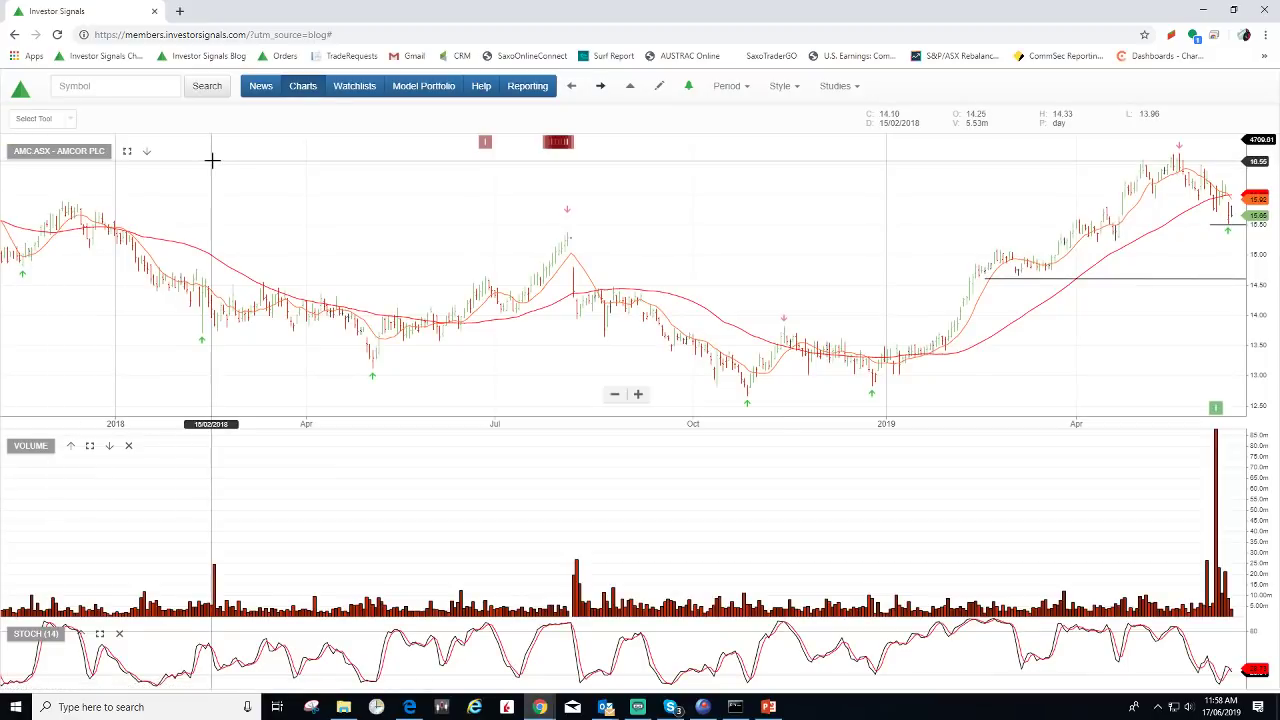
{"action": "left_click_drag", "start_coordinate": [761, 215], "coordinate": [693, 209]}
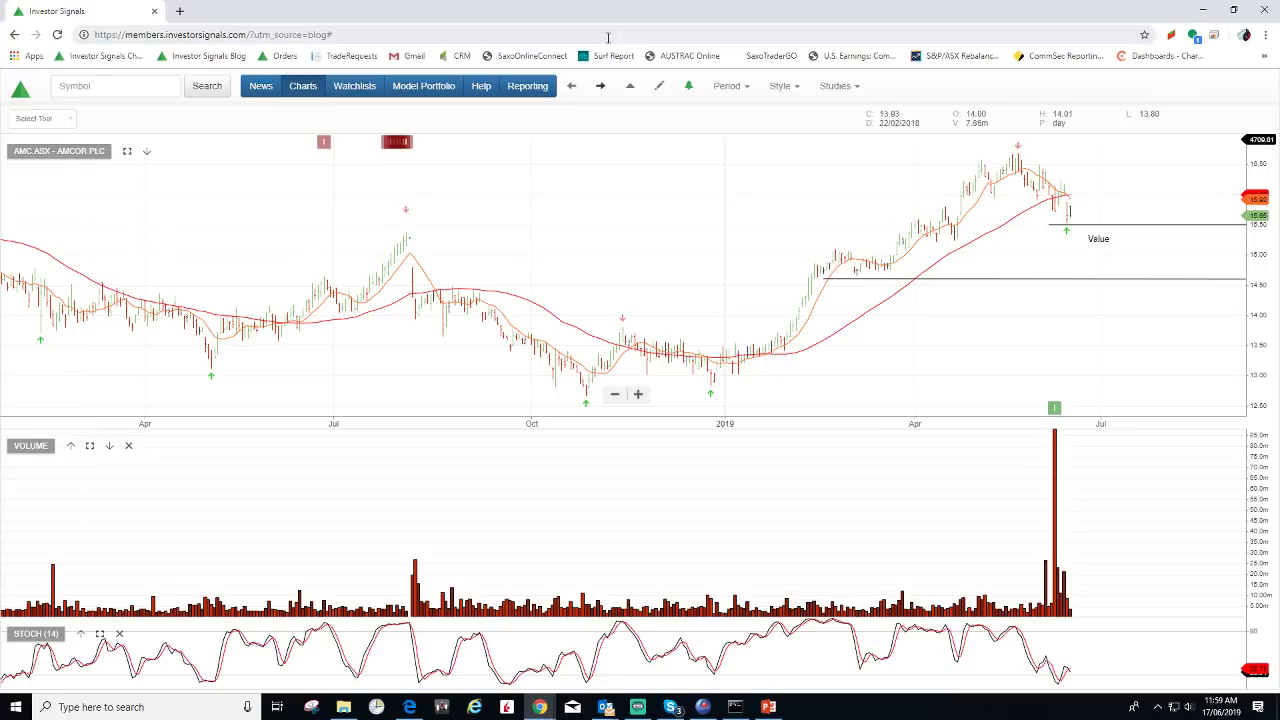
{"action": "left_click", "coordinate": [600, 87]}
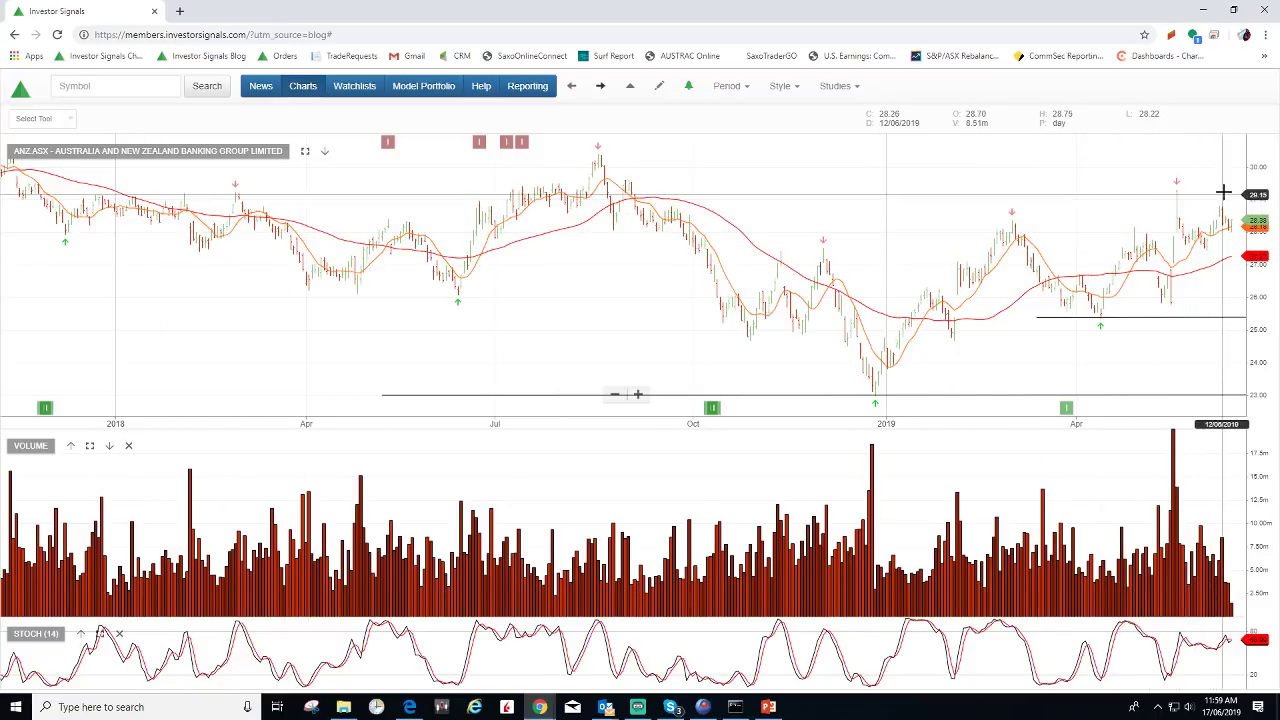
{"action": "left_click", "coordinate": [702, 707]}
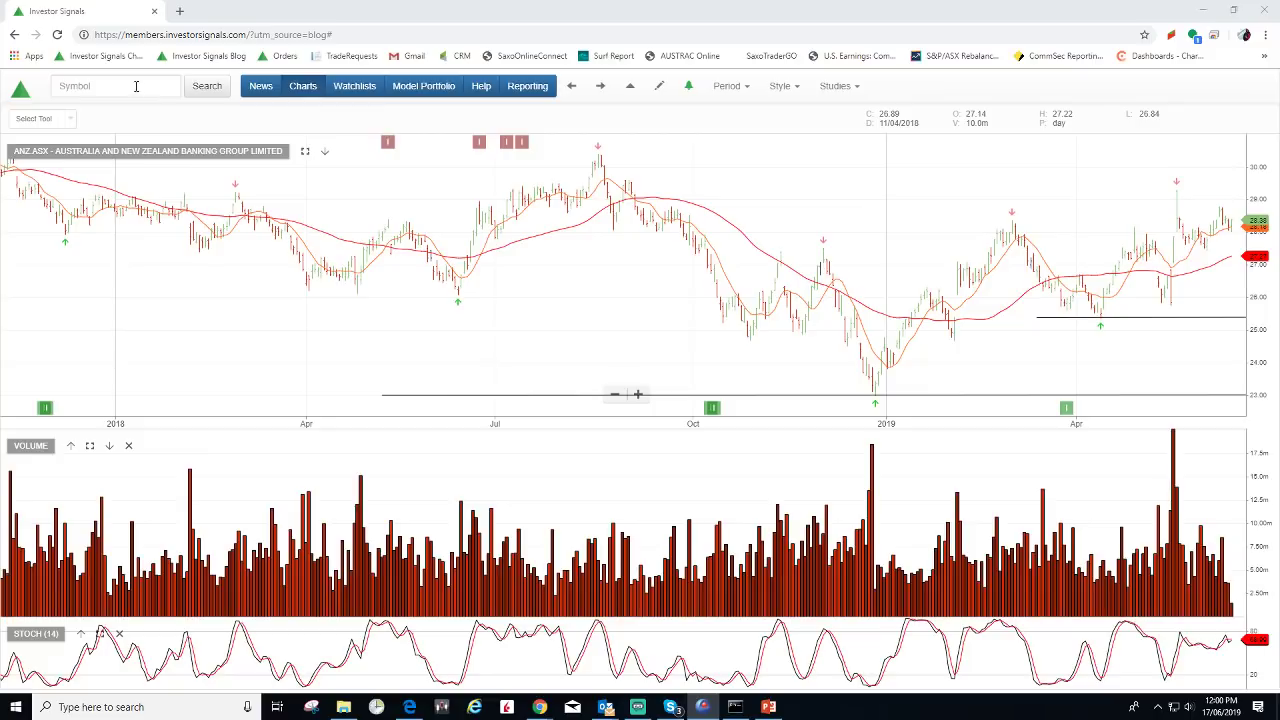
Step: Open the CAT.ASX chart and compare its recent price action with its full history since 2015
{"action": "left_click", "coordinate": [600, 90]}
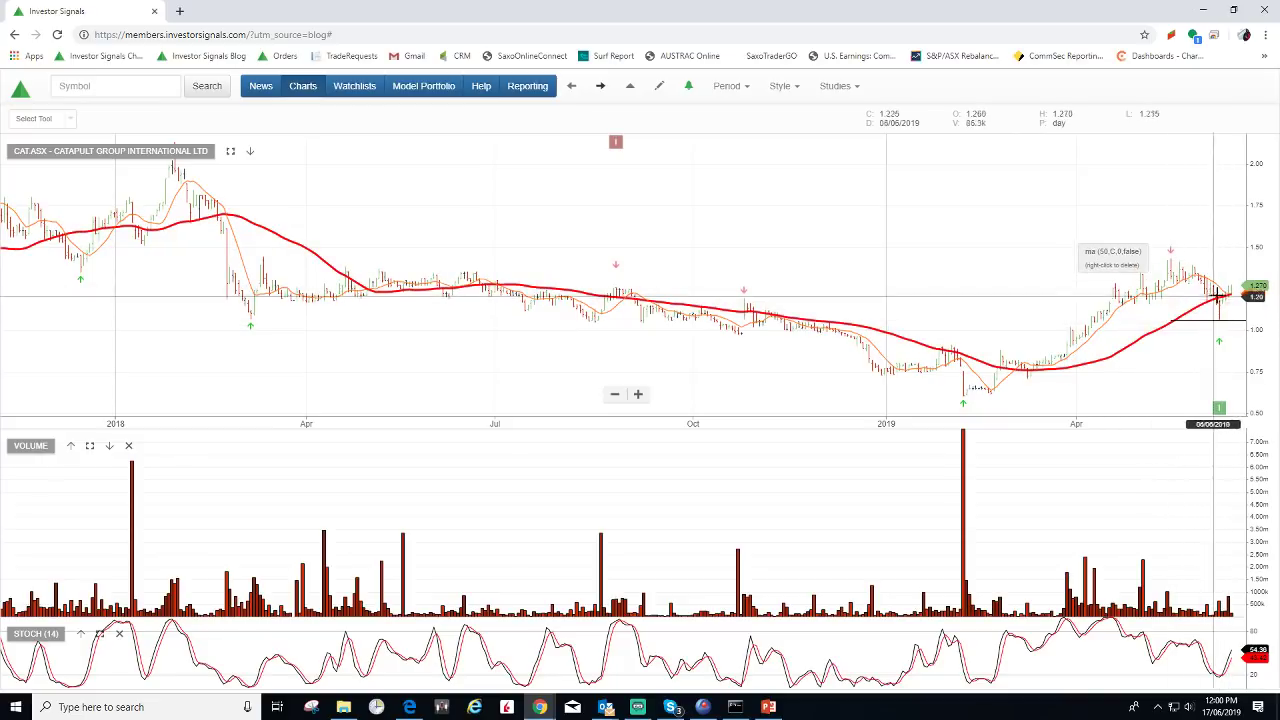
{"action": "left_click_drag", "start_coordinate": [1175, 290], "coordinate": [1127, 292]}
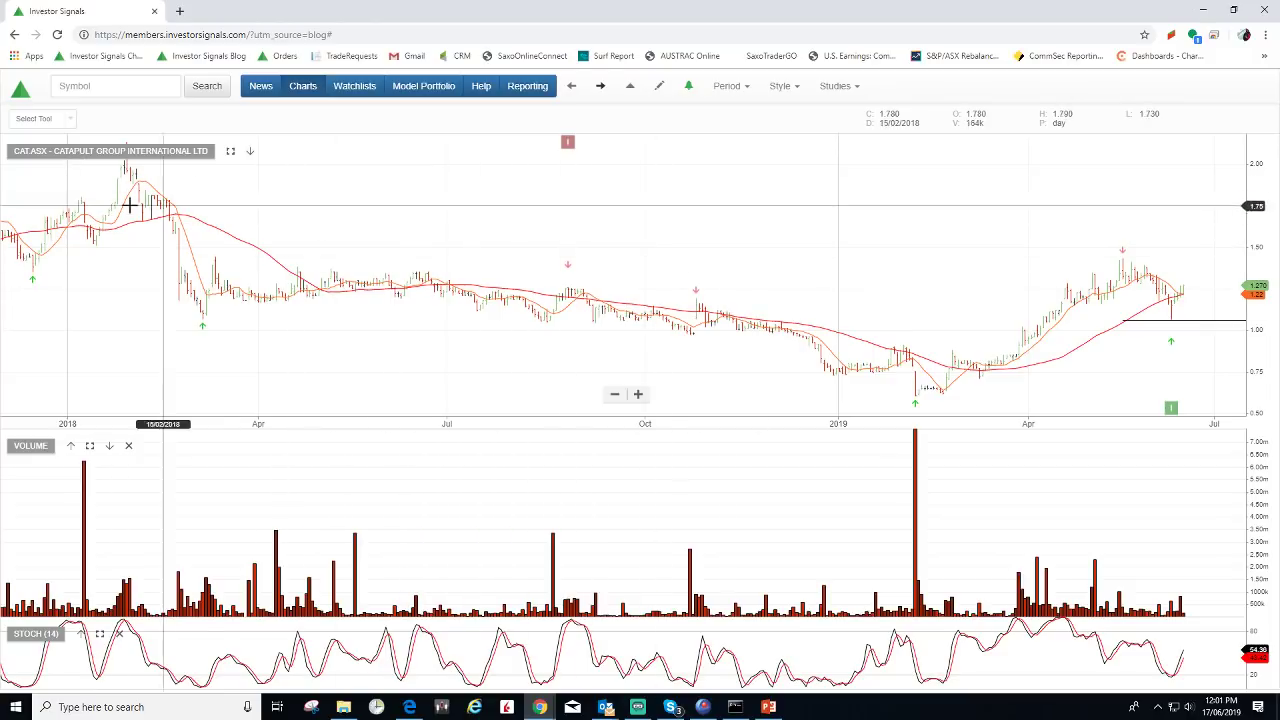
{"action": "scroll", "coordinate": [426, 234], "scroll_direction": "down", "scroll_amount": 3}
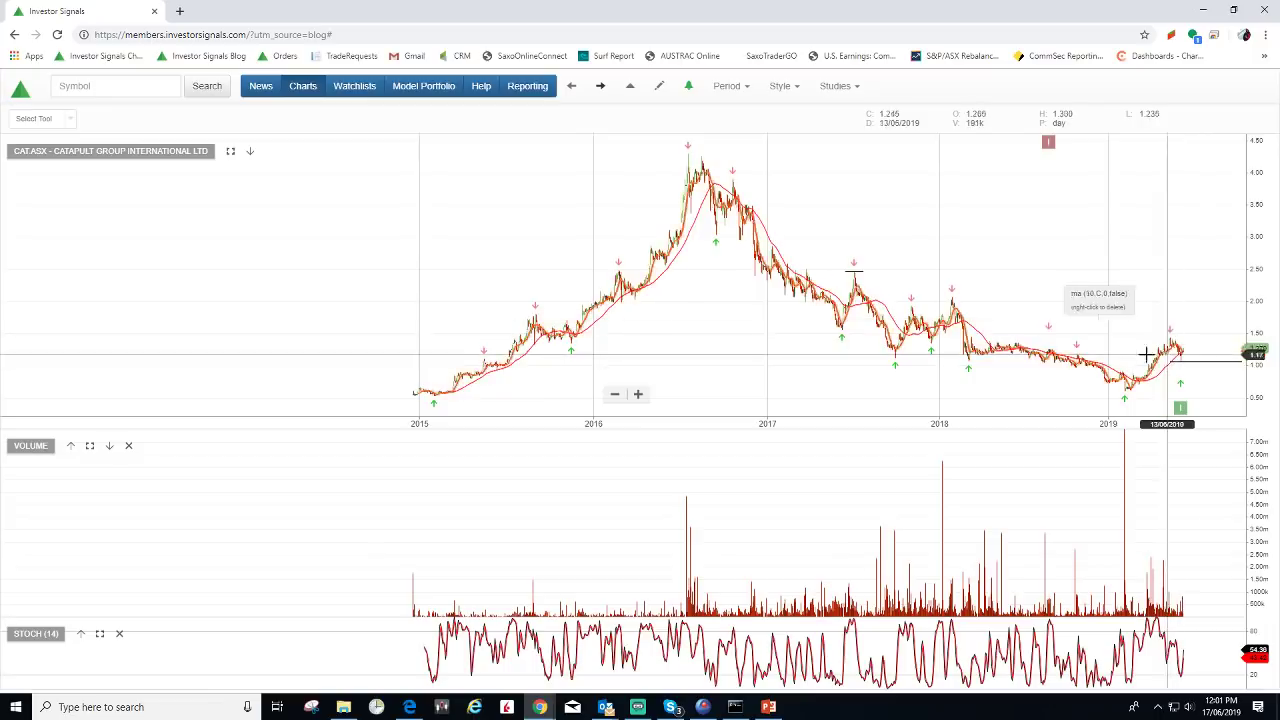
{"action": "scroll", "coordinate": [1160, 340], "scroll_direction": "up", "scroll_amount": 5}
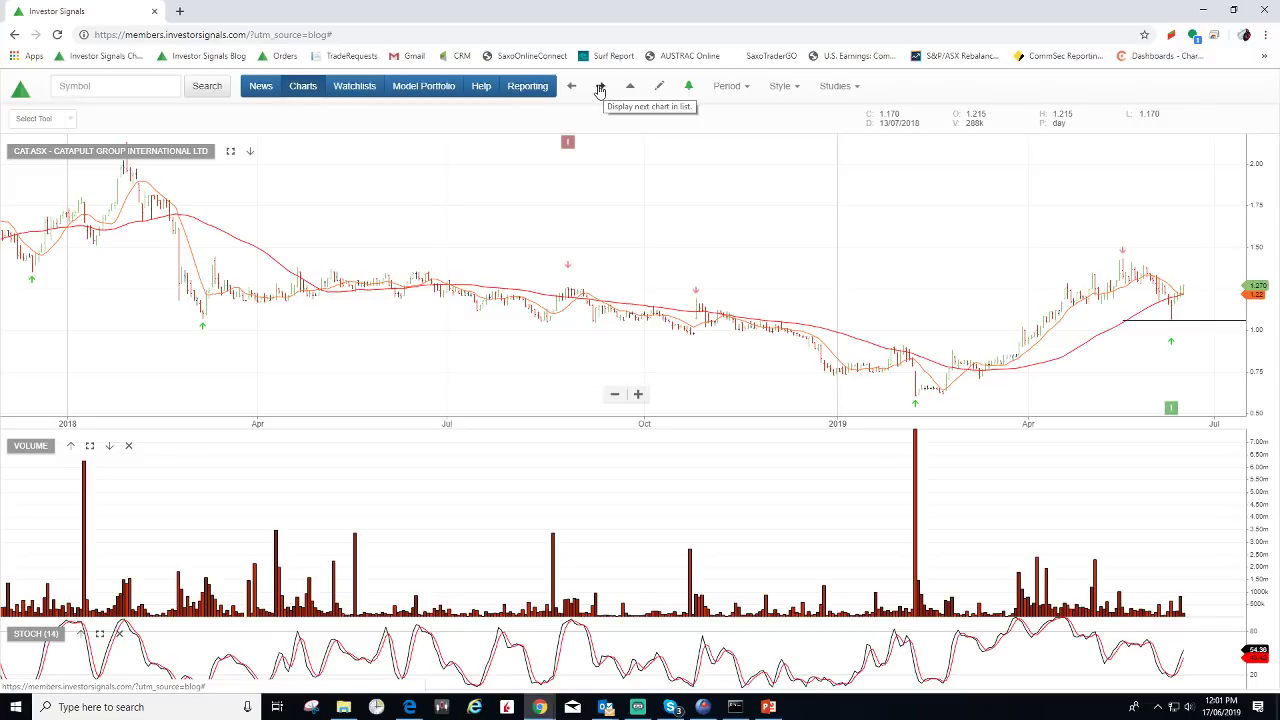
Step: Examine the CWN.ASX chart around its Buy label and support lines, and the GNC.ASX chart along its support line
{"action": "left_click", "coordinate": [600, 89]}
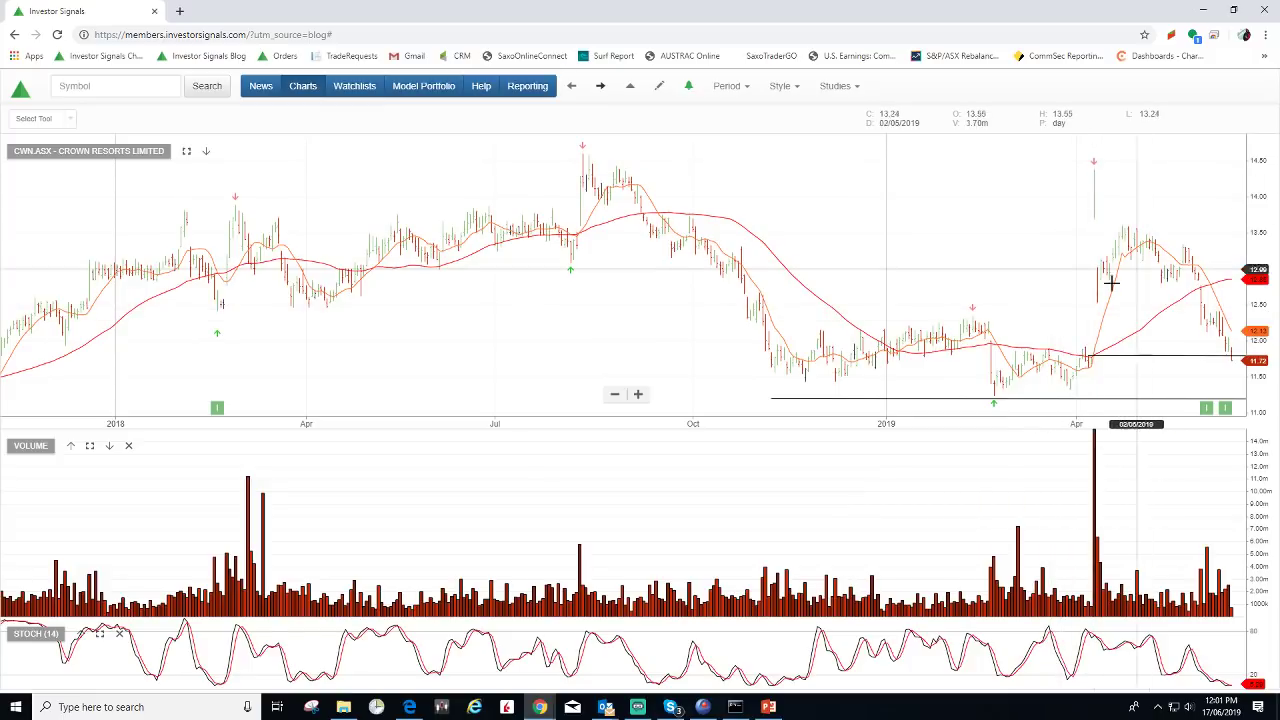
{"action": "left_click_drag", "start_coordinate": [982, 289], "coordinate": [829, 309]}
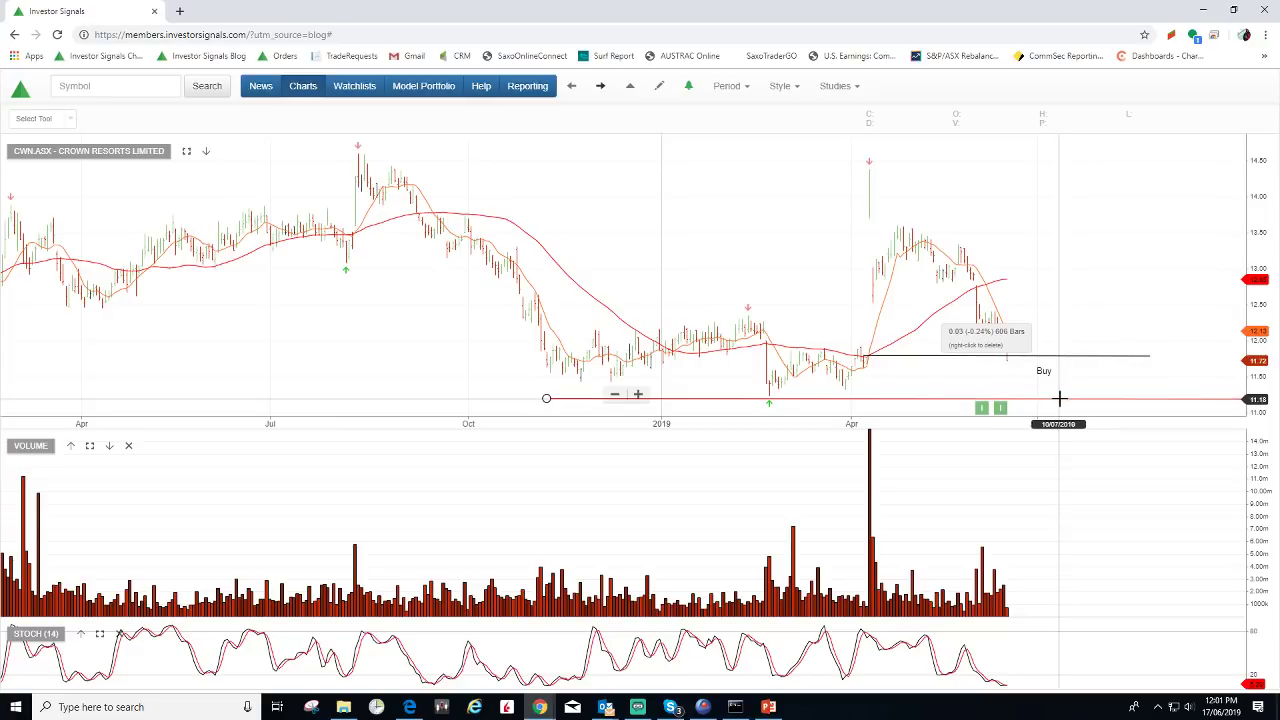
{"action": "left_click_drag", "start_coordinate": [1059, 399], "coordinate": [1059, 399]}
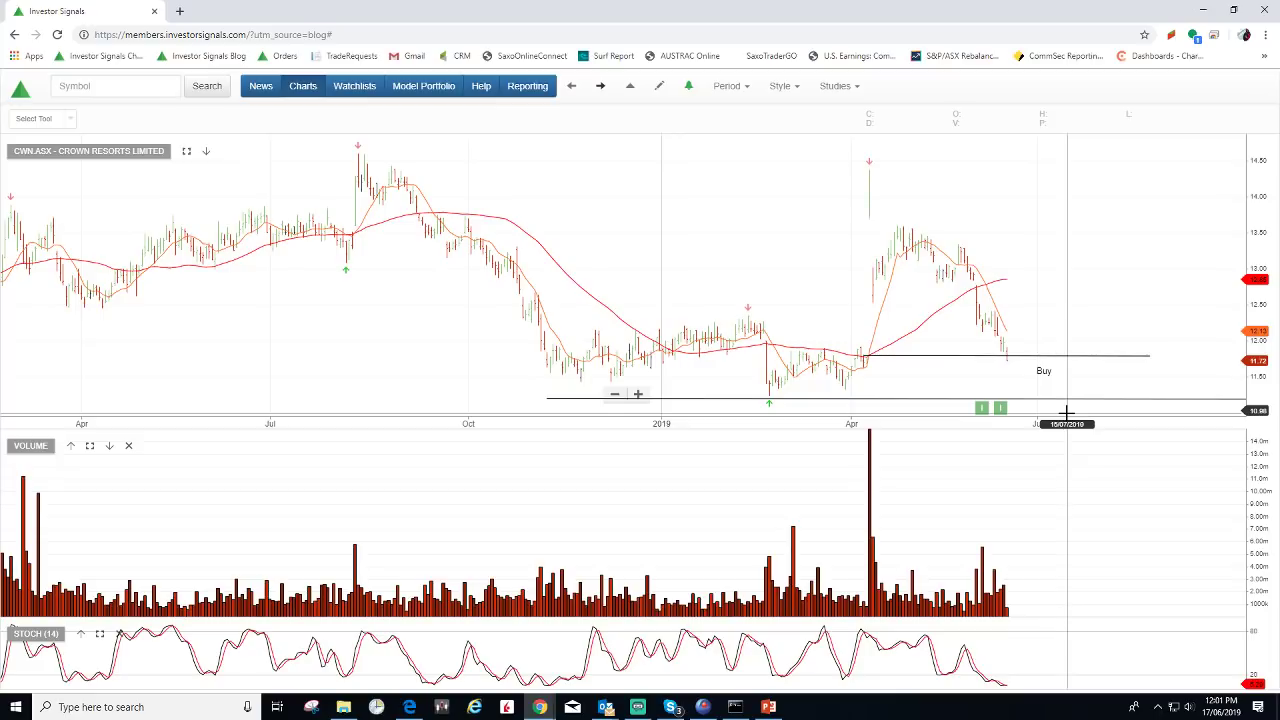
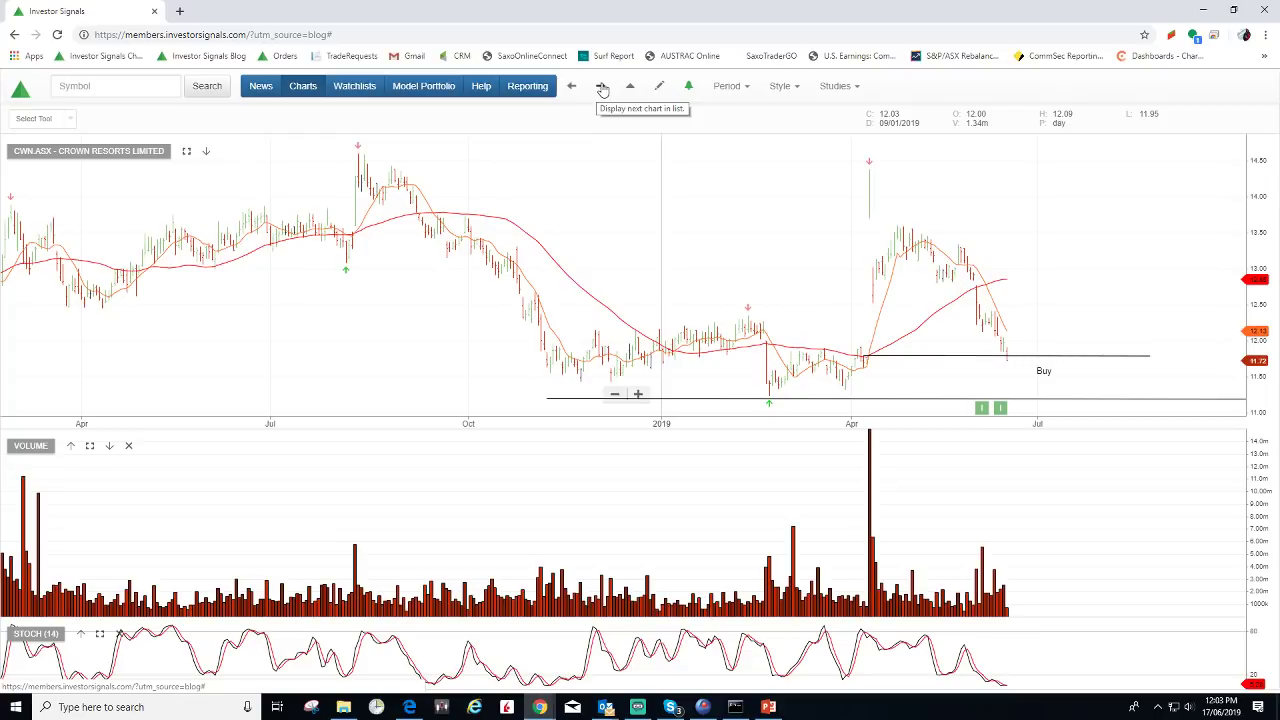
{"action": "left_click", "coordinate": [600, 88]}
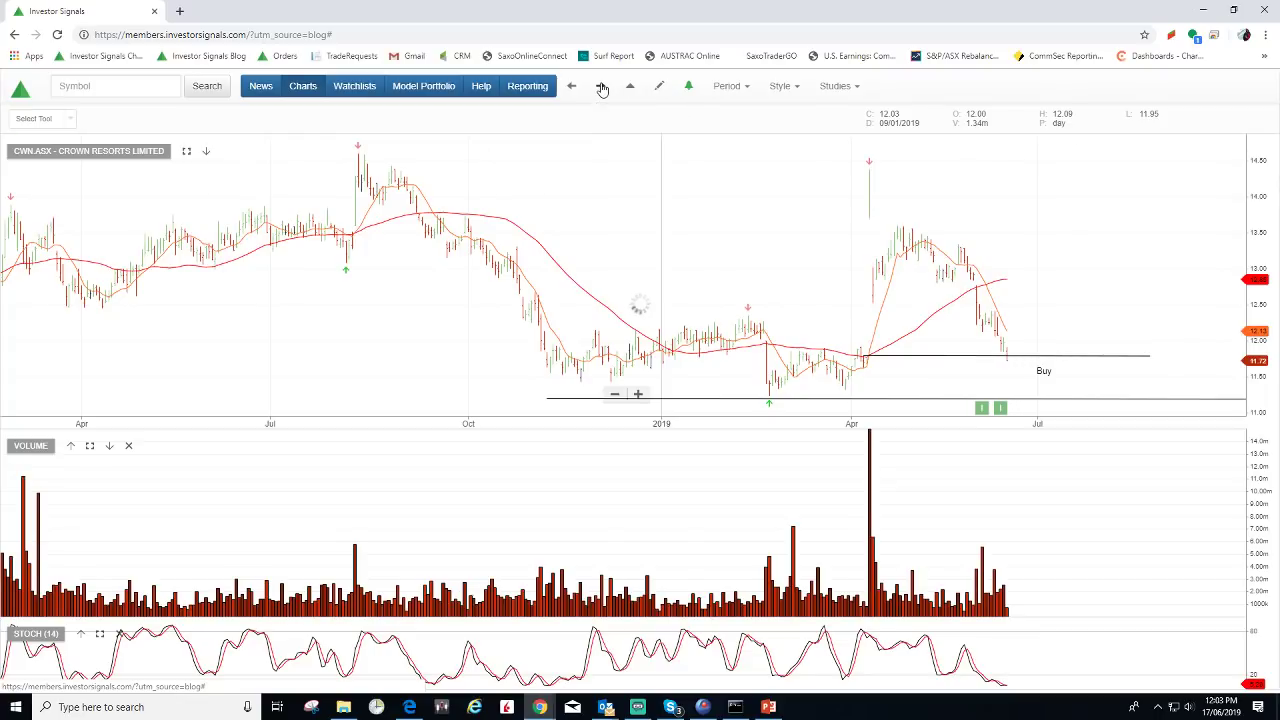
{"action": "left_click_drag", "start_coordinate": [749, 223], "coordinate": [646, 237]}
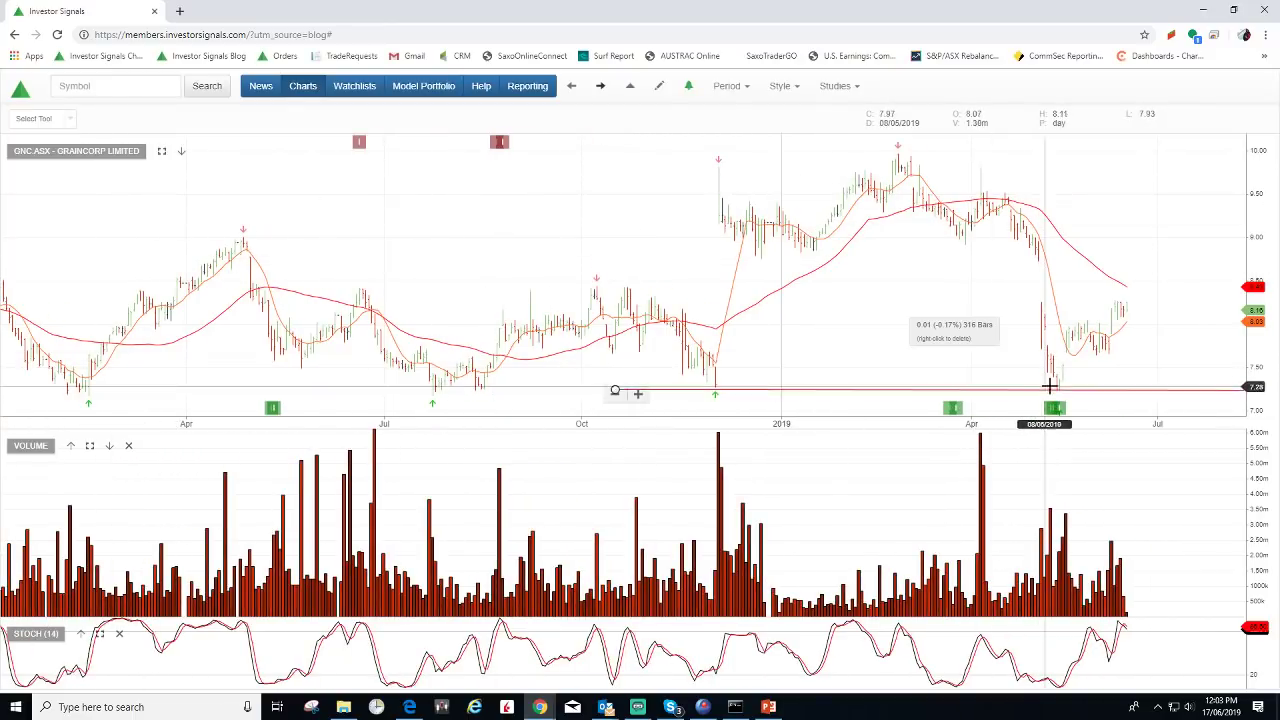
{"action": "left_click_drag", "start_coordinate": [1056, 391], "coordinate": [1057, 389]}
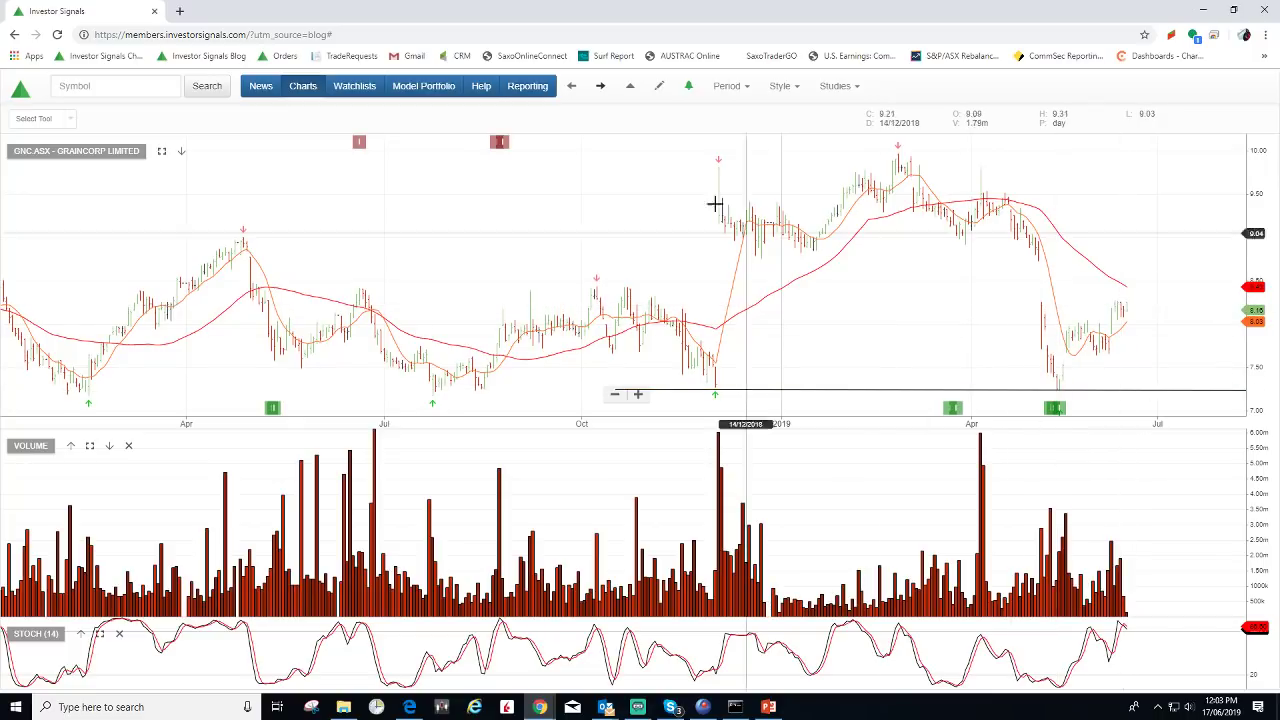
Step: Examine the IAG.ASX and MQG.ASX charts in turn, focusing on the recent lows at their Value support lines
{"action": "left_click", "coordinate": [600, 87]}
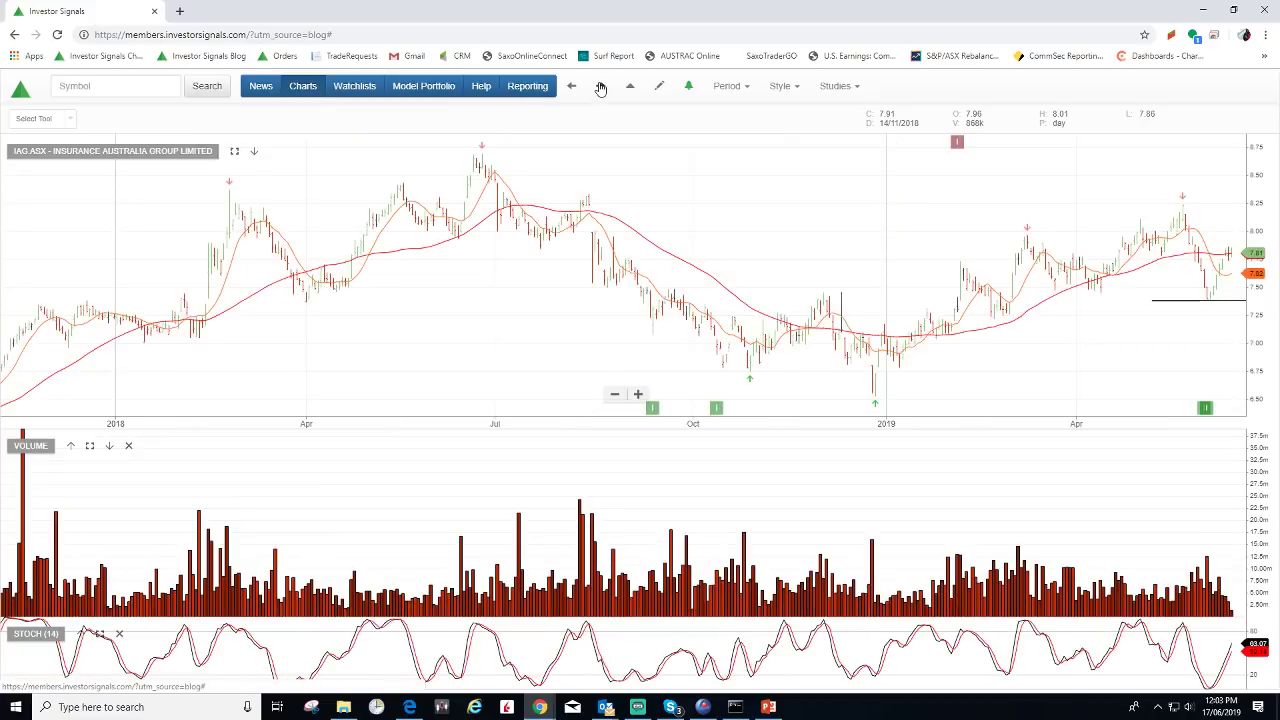
{"action": "left_click_drag", "start_coordinate": [1169, 354], "coordinate": [964, 350]}
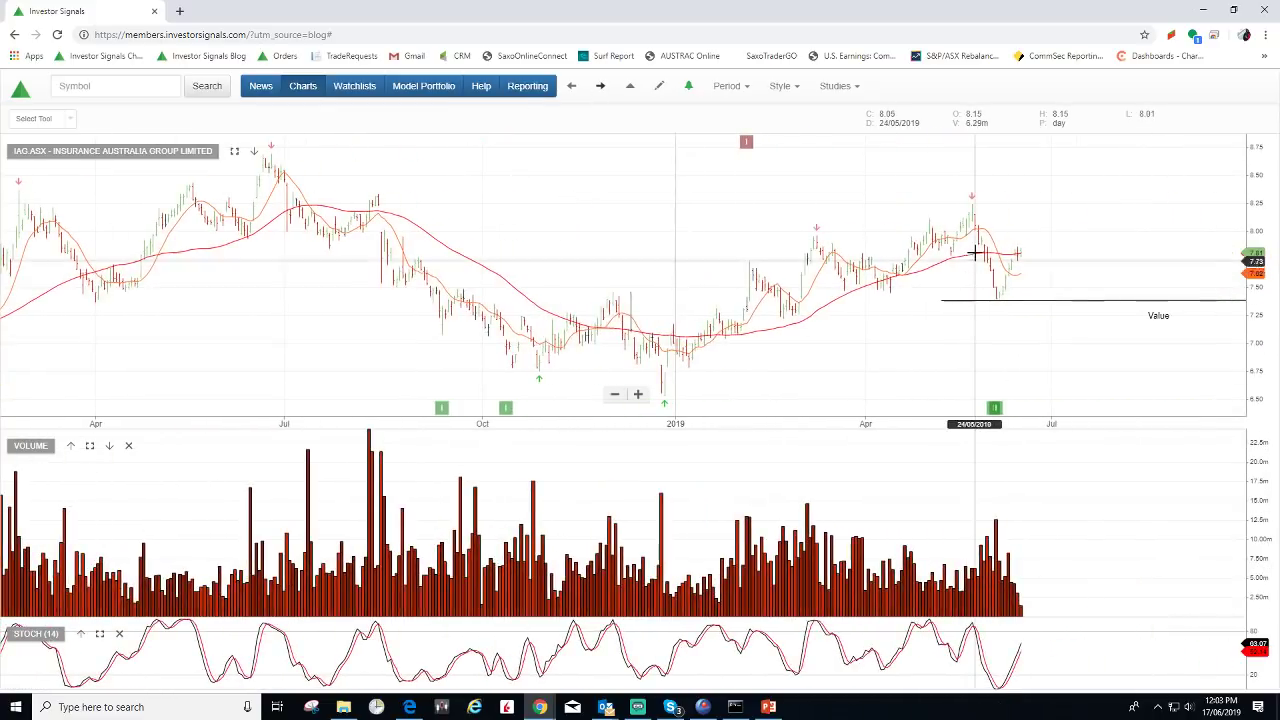
{"action": "mouse_move", "coordinate": [994, 297]}
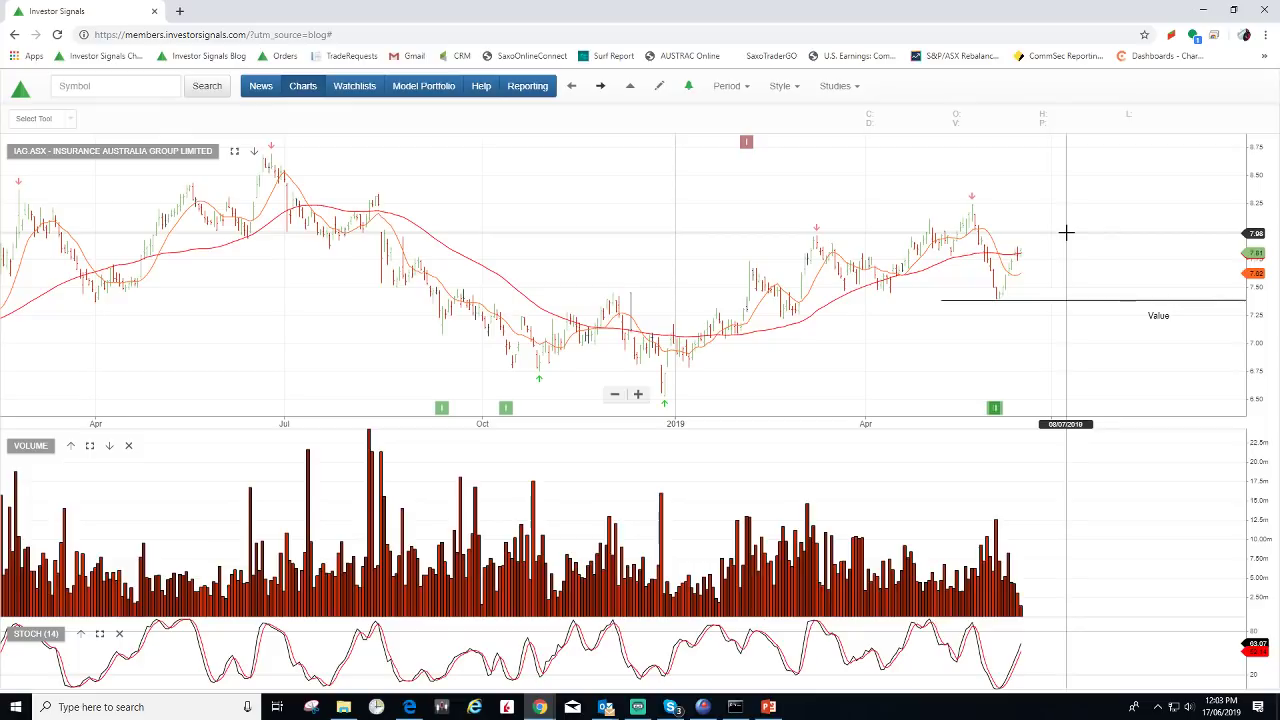
{"action": "left_click", "coordinate": [703, 707]}
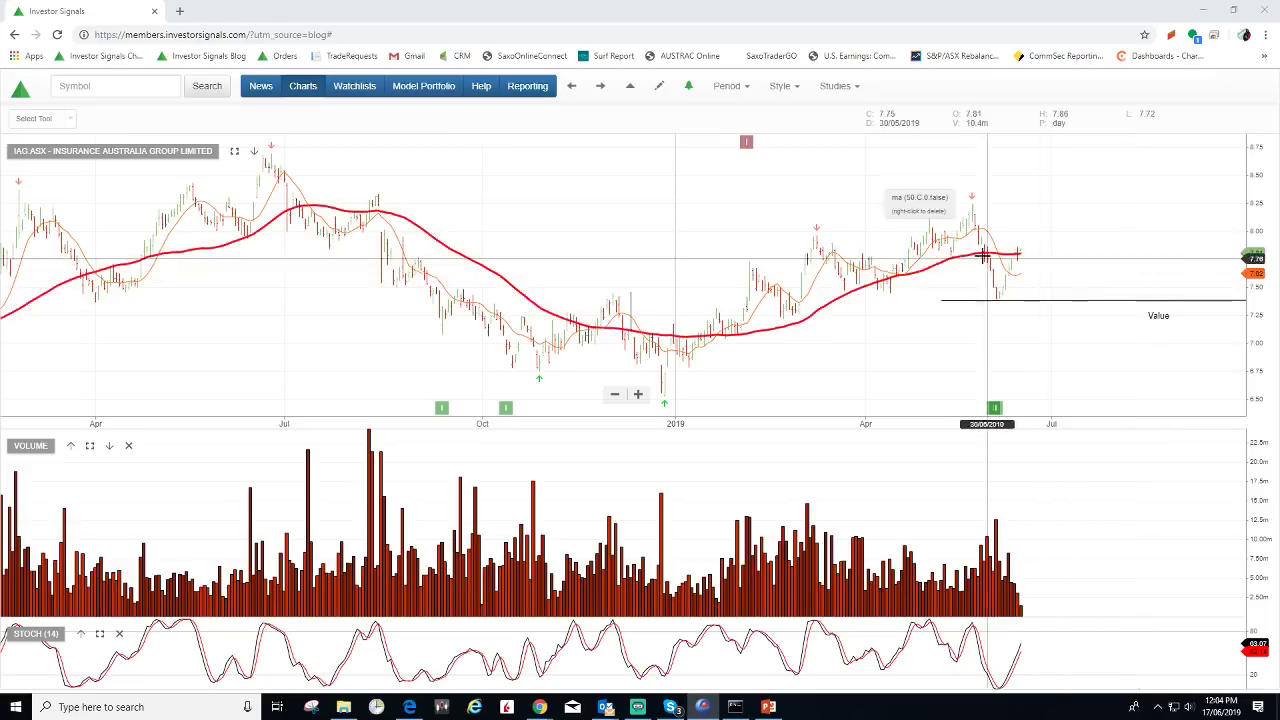
{"action": "left_click", "coordinate": [599, 88]}
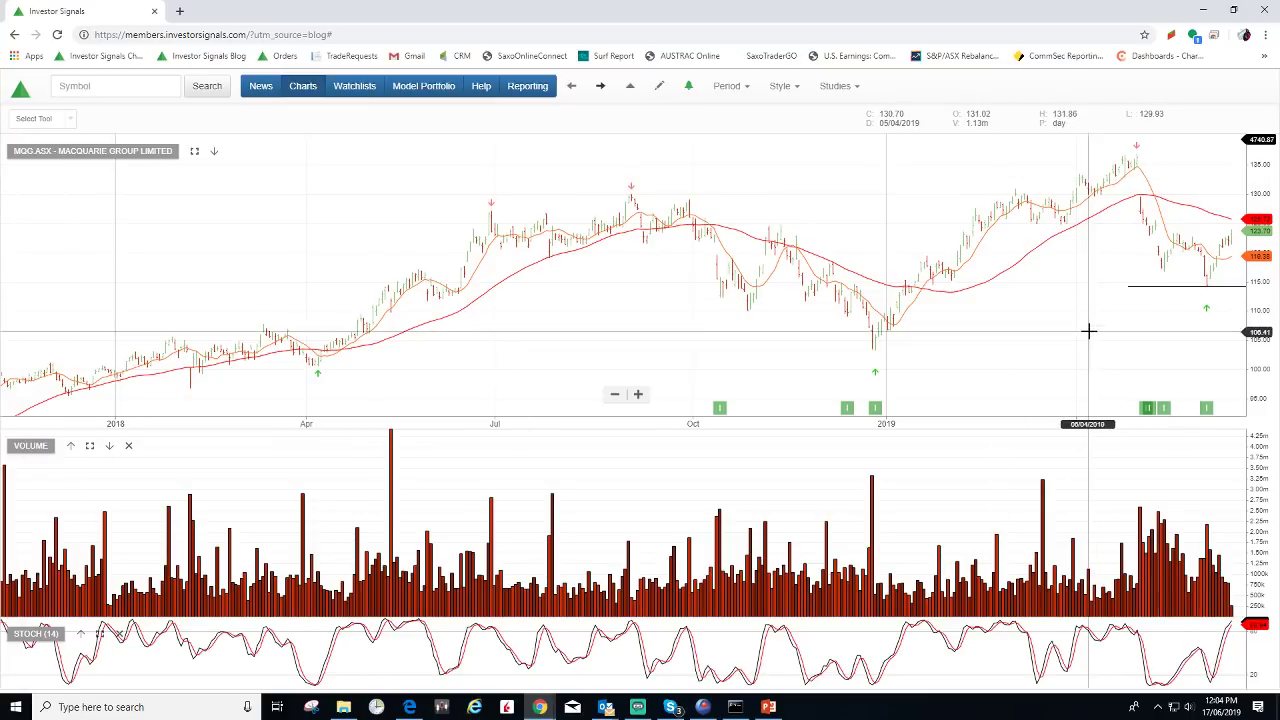
{"action": "left_click_drag", "start_coordinate": [1089, 331], "coordinate": [970, 337]}
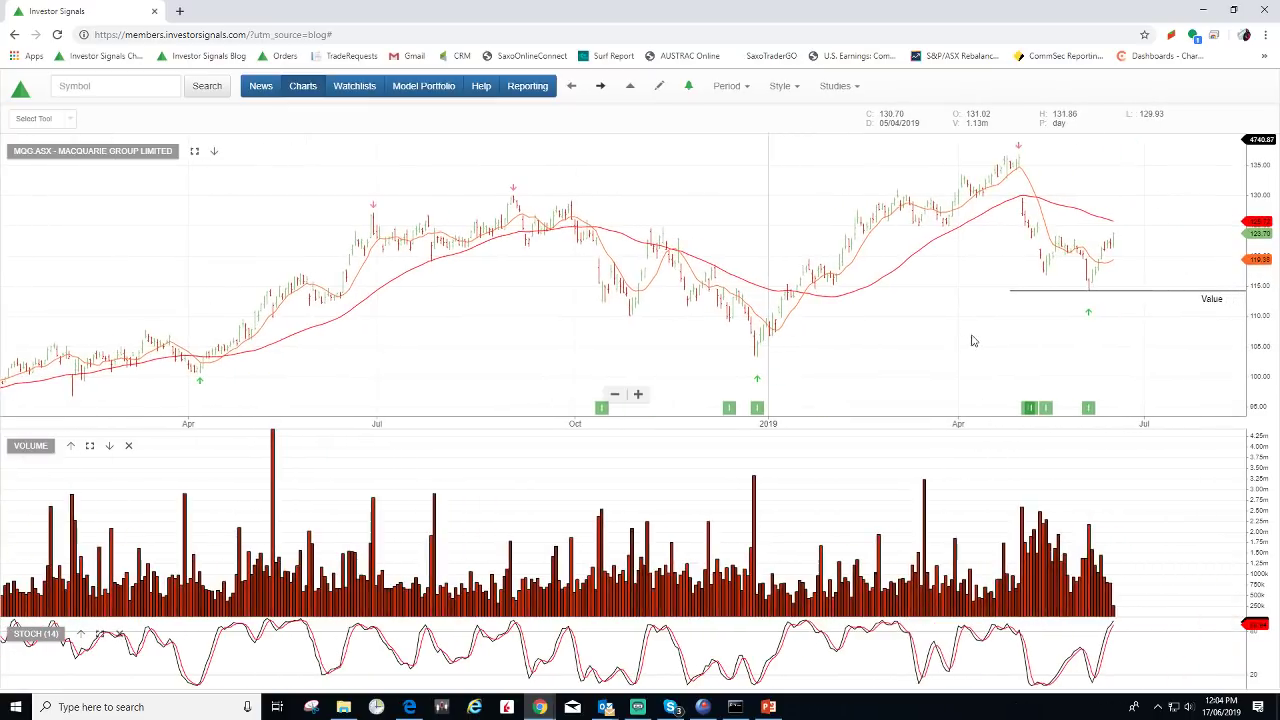
{"action": "left_click", "coordinate": [1045, 278]}
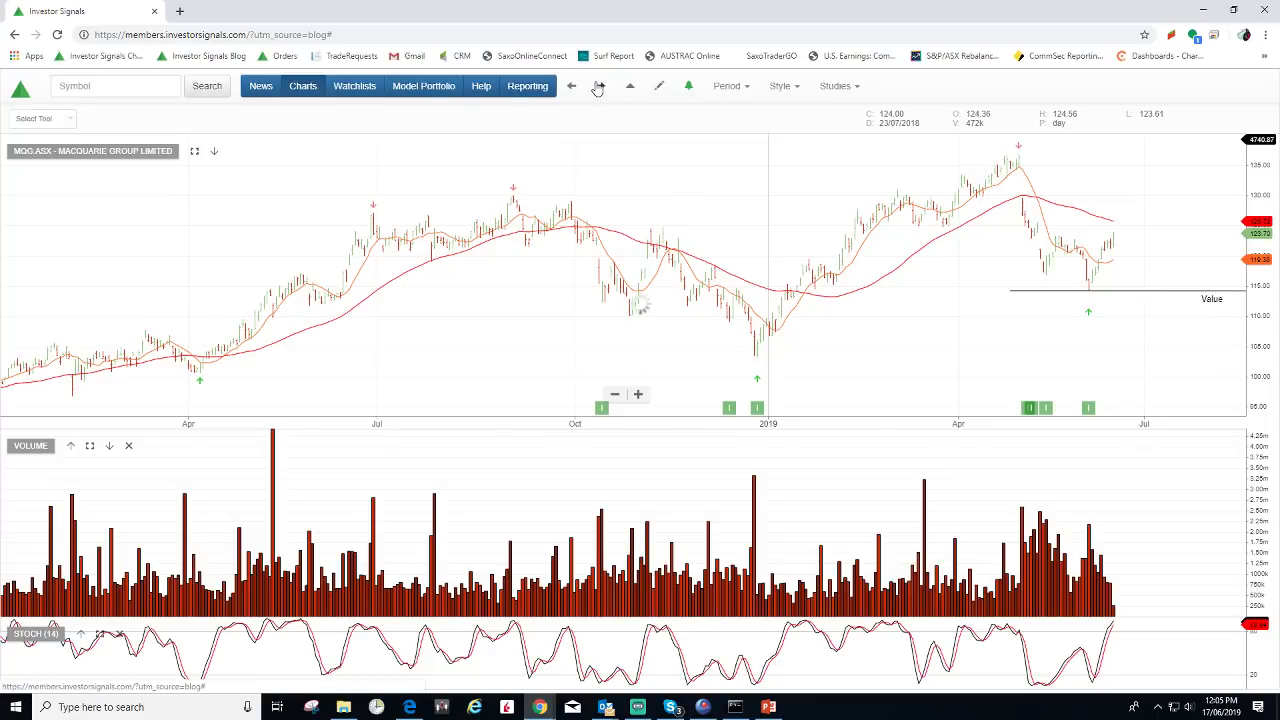
Step: Go through the NAB.ASX, OGC.ASX and OZL.ASX charts, checking OZL's recent low against its price history since 2017
{"action": "left_click", "coordinate": [594, 88]}
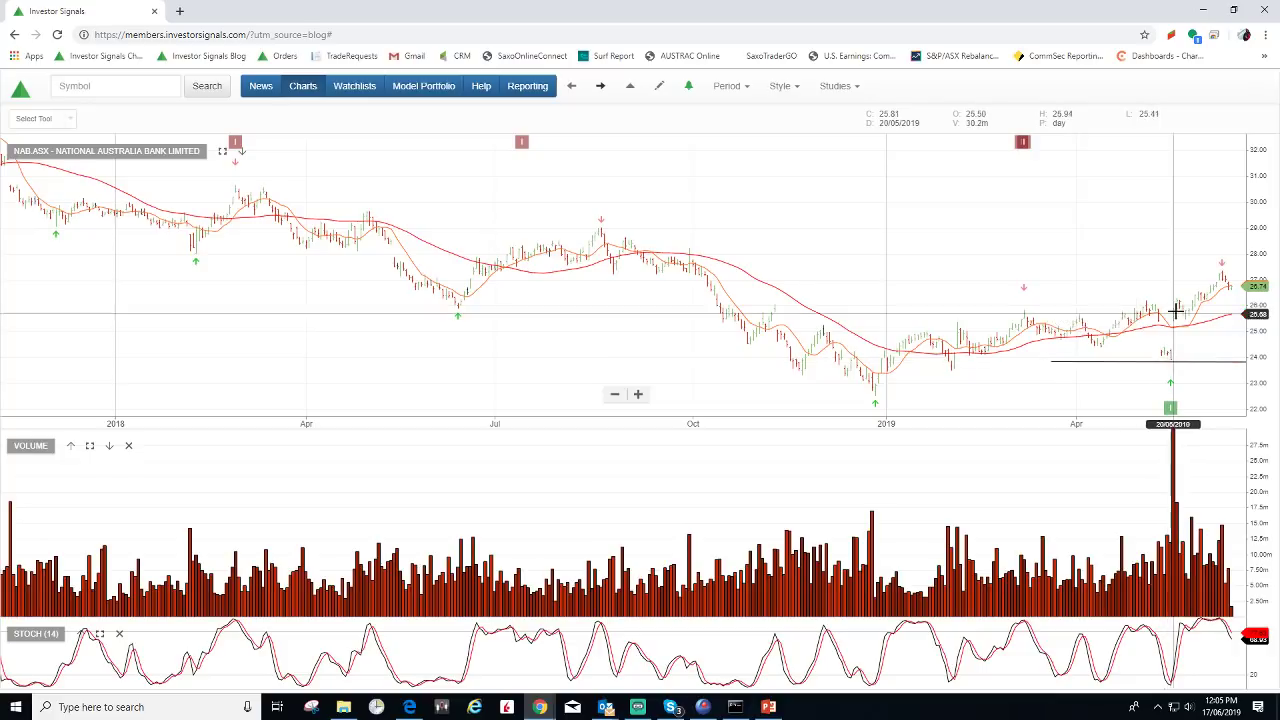
{"action": "left_click", "coordinate": [602, 87]}
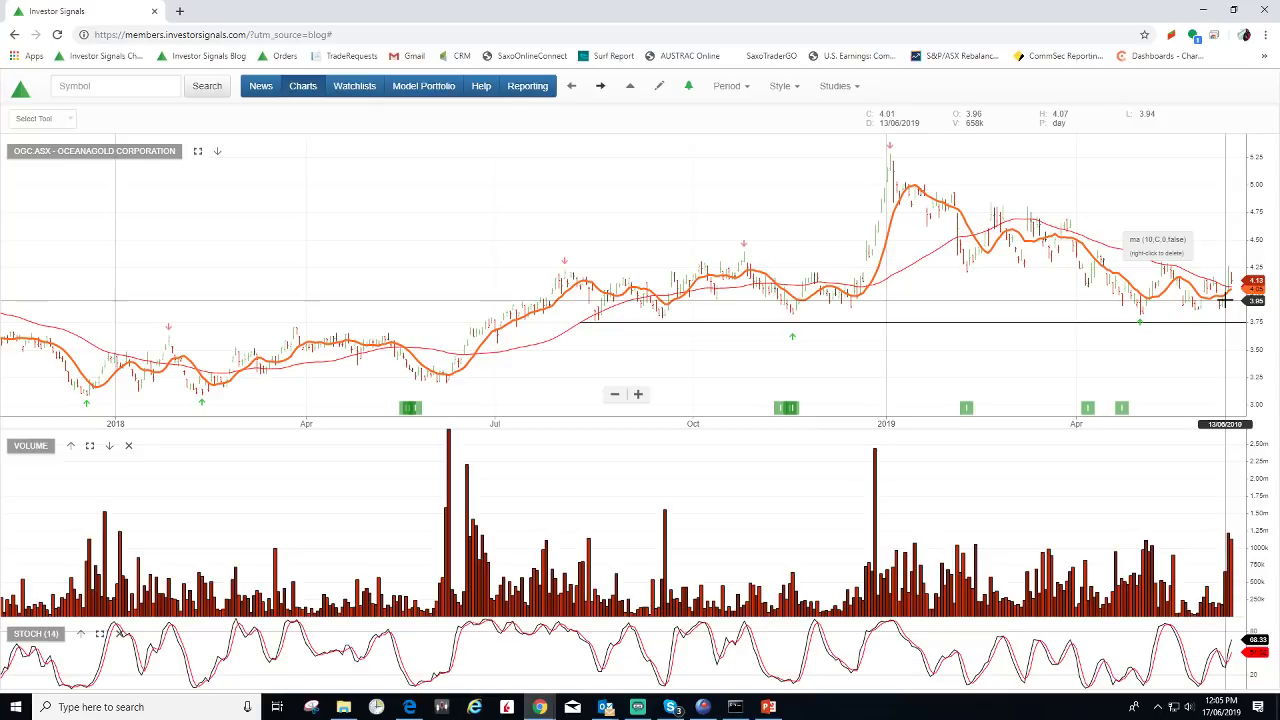
{"action": "left_click", "coordinate": [599, 88]}
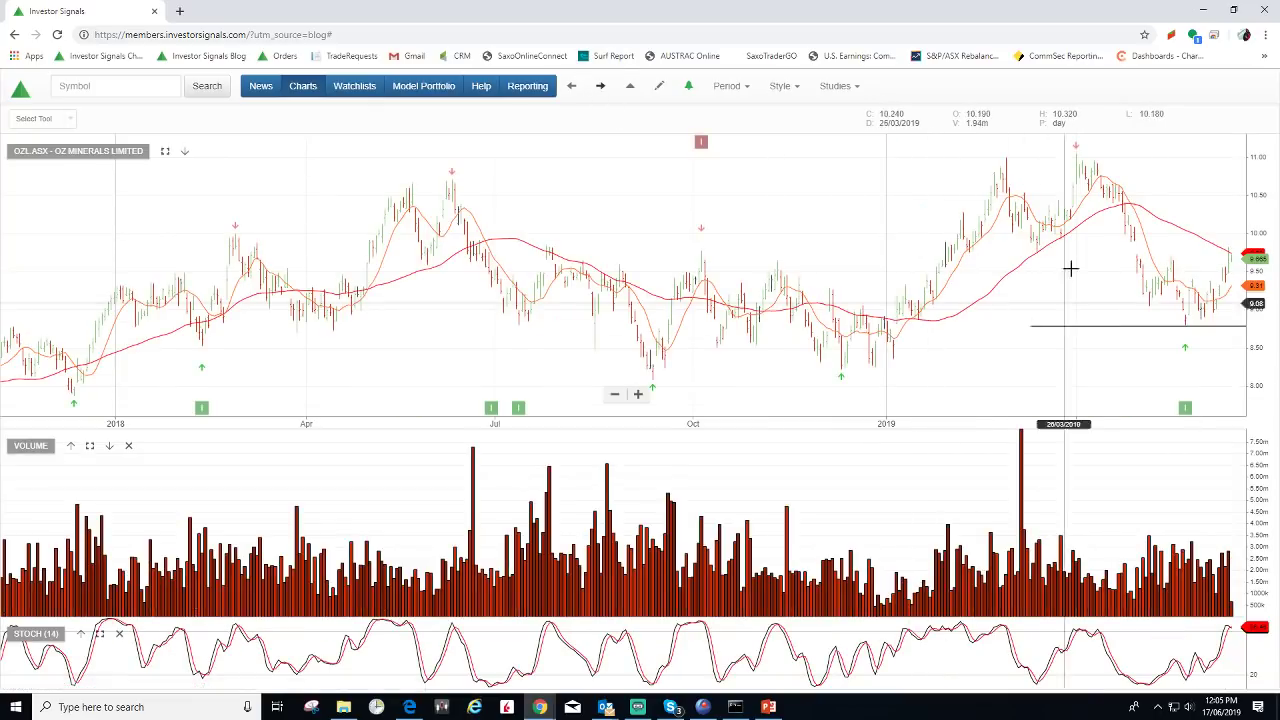
{"action": "scroll", "coordinate": [1050, 245], "scroll_direction": "down", "scroll_amount": 3}
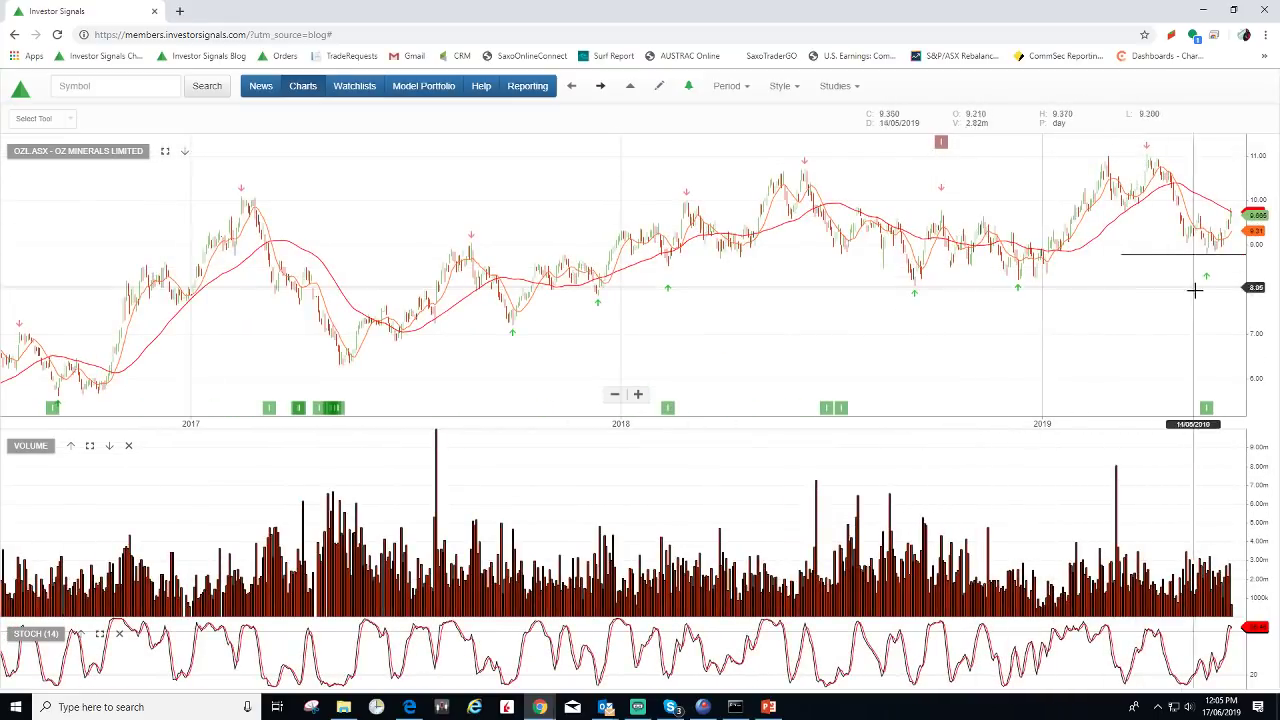
{"action": "mouse_move", "coordinate": [1205, 251]}
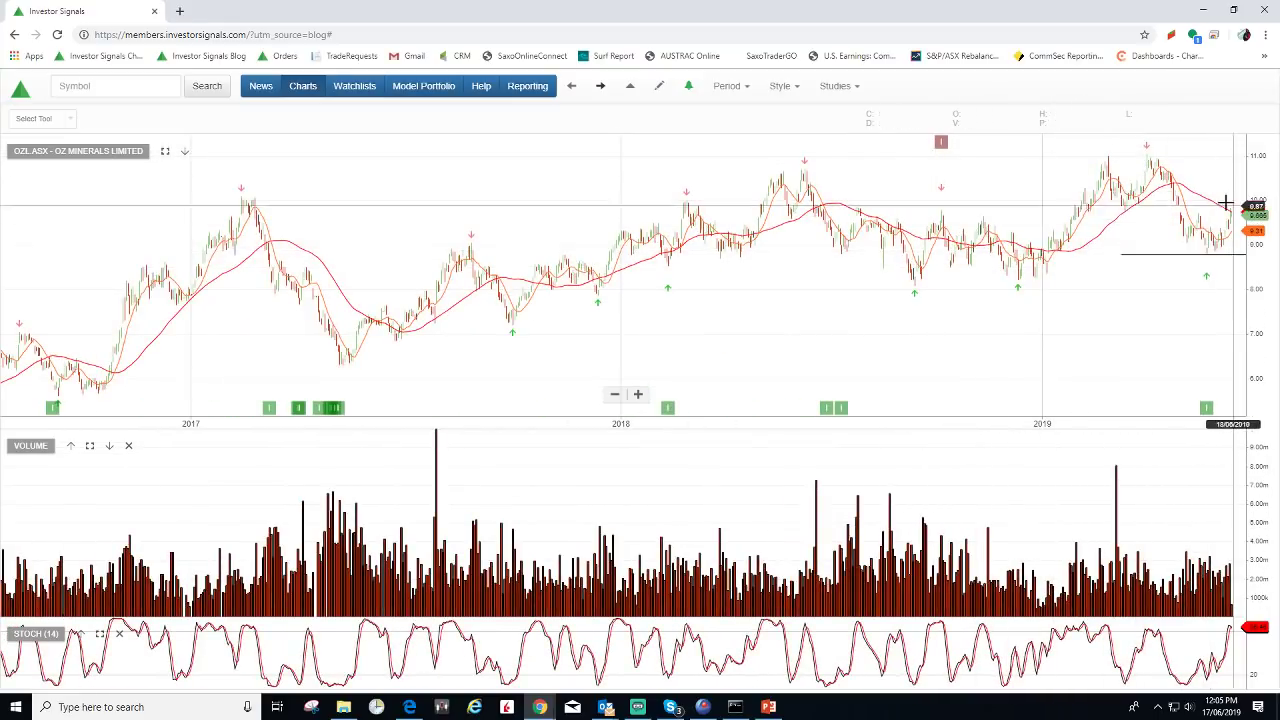
Step: Examine the PDL.ASX chart around the support line at its recent low, and open the SCG.ASX chart
{"action": "left_click", "coordinate": [598, 88]}
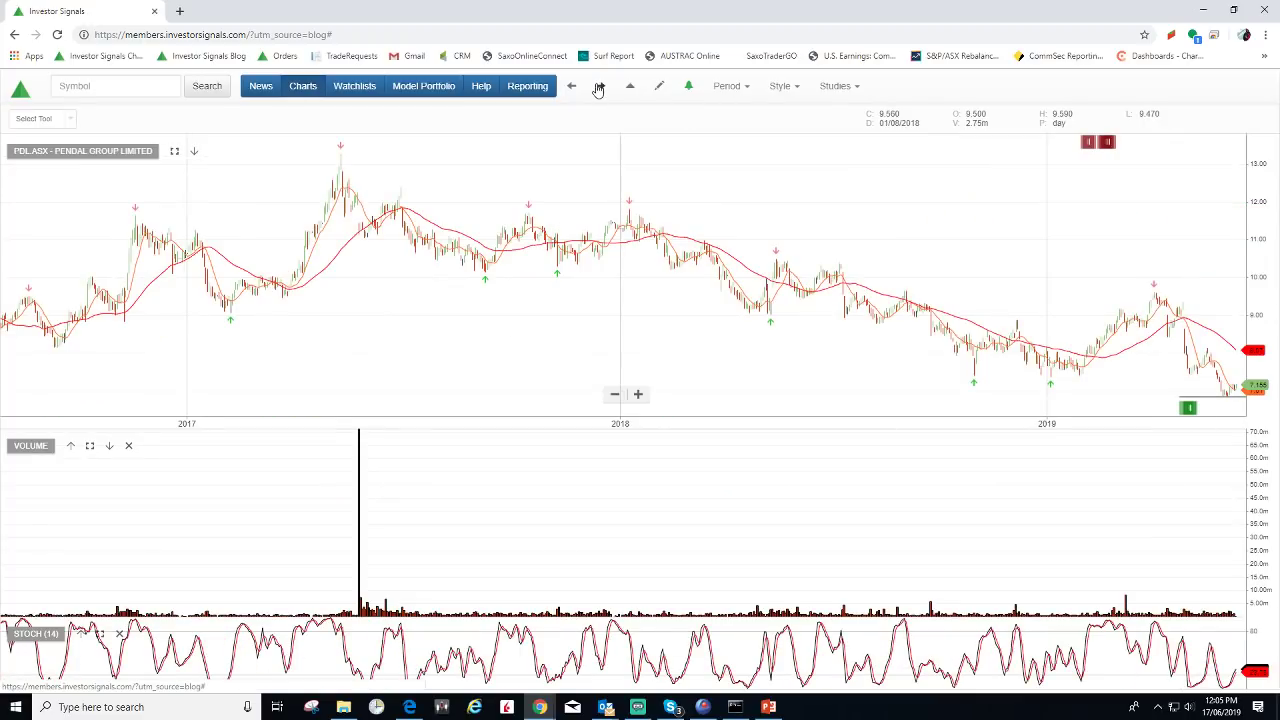
{"action": "left_click_drag", "start_coordinate": [849, 217], "coordinate": [597, 194]}
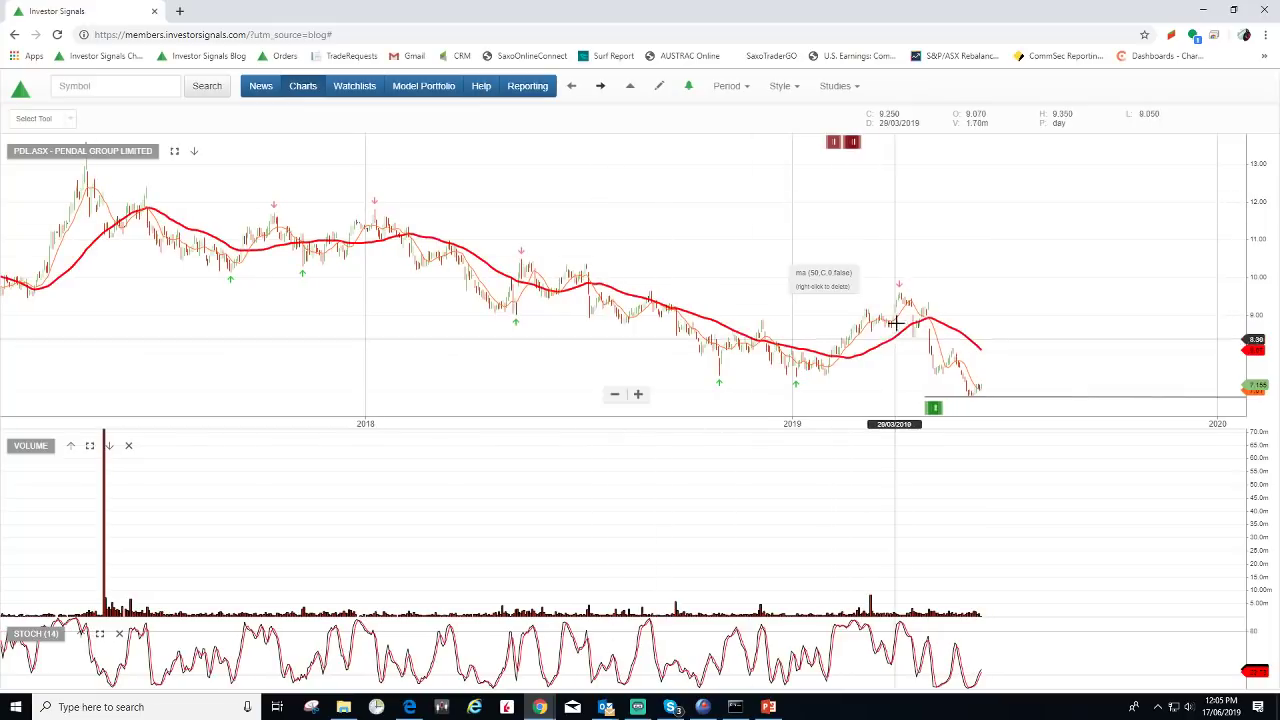
{"action": "left_click_drag", "start_coordinate": [923, 397], "coordinate": [973, 388]}
{"action": "right_click", "coordinate": [973, 388]}
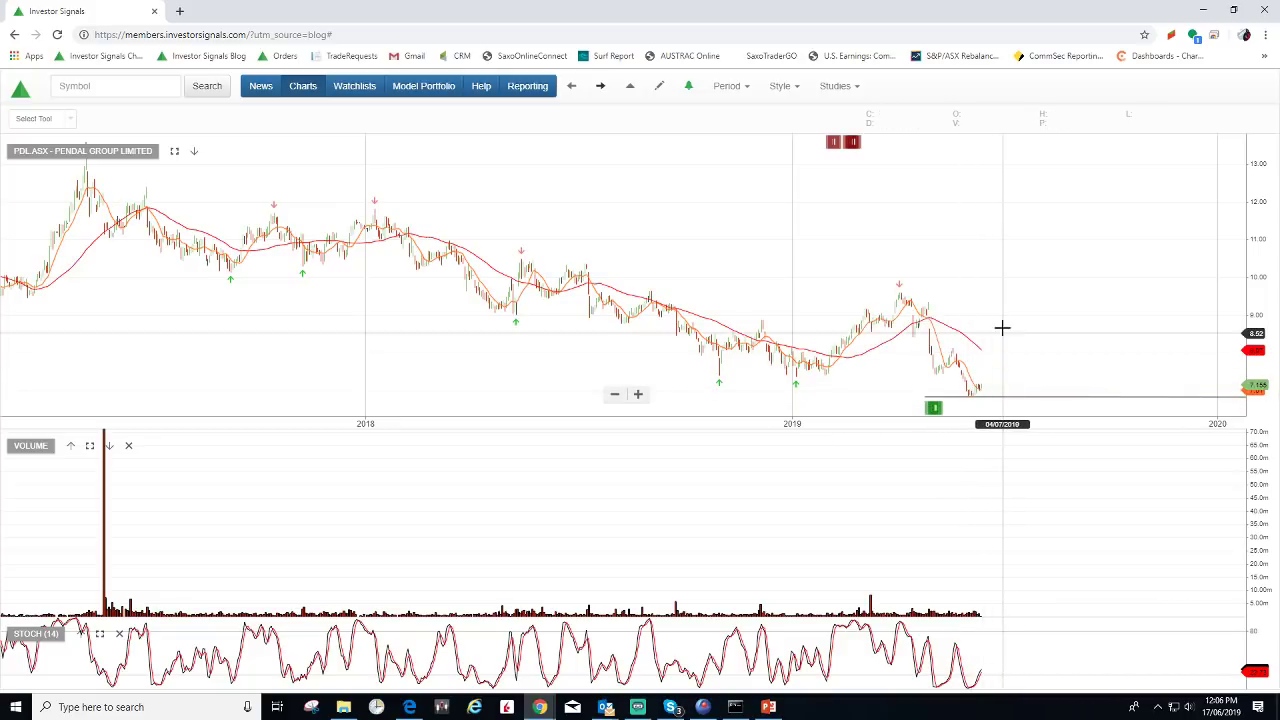
{"action": "left_click", "coordinate": [600, 88]}
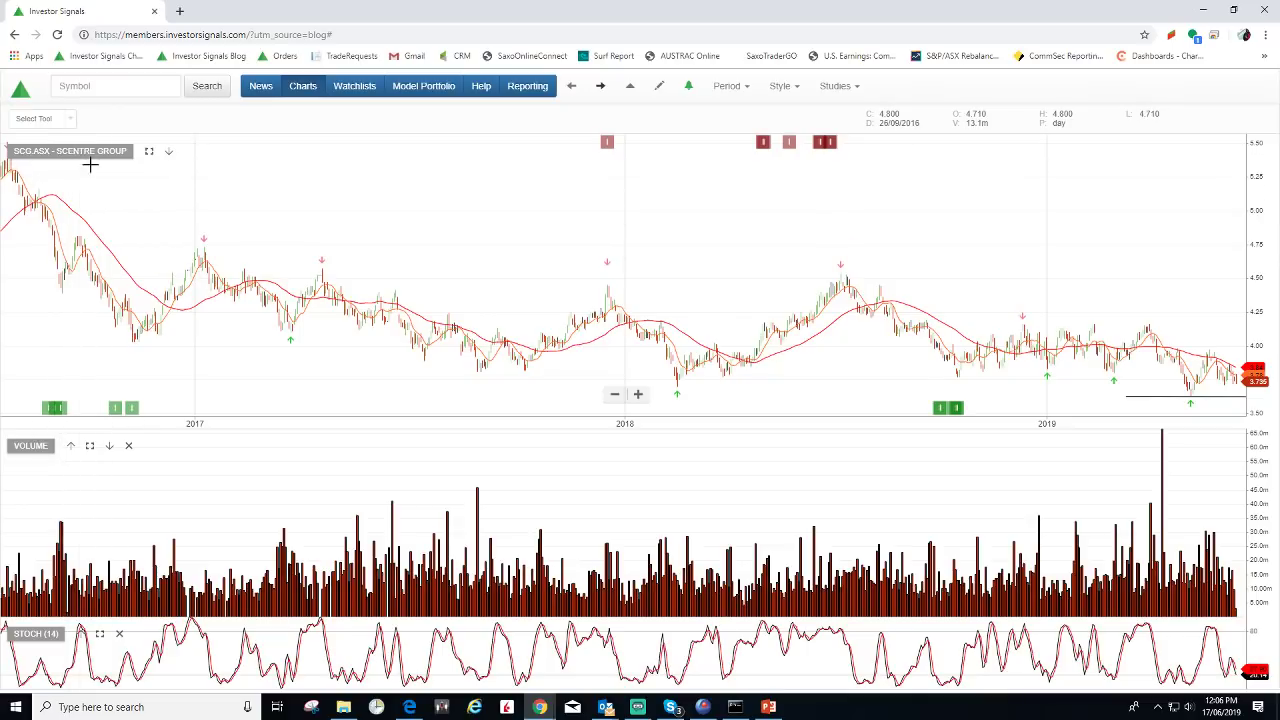
Step: Examine the SCG.ASX chart's recent low at its support line, and the SYD.ASX chart around its two support lines
{"action": "left_click_drag", "start_coordinate": [703, 259], "coordinate": [551, 253]}
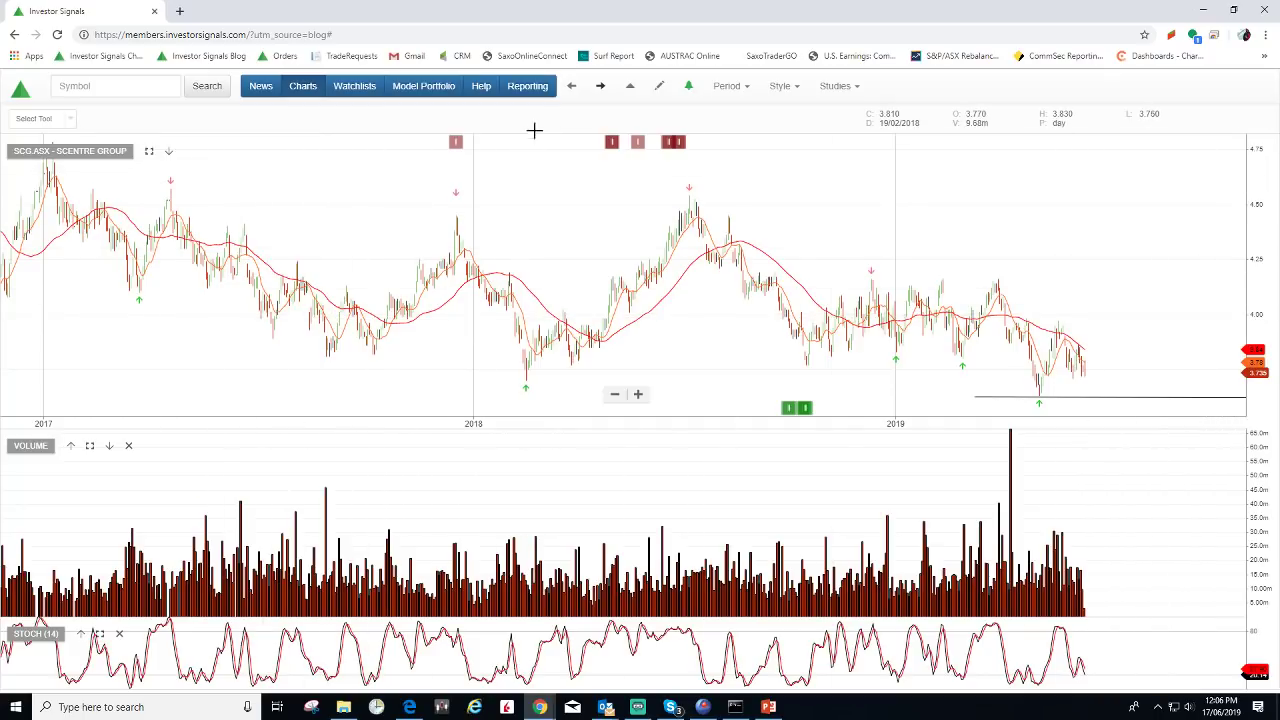
{"action": "left_click", "coordinate": [600, 88]}
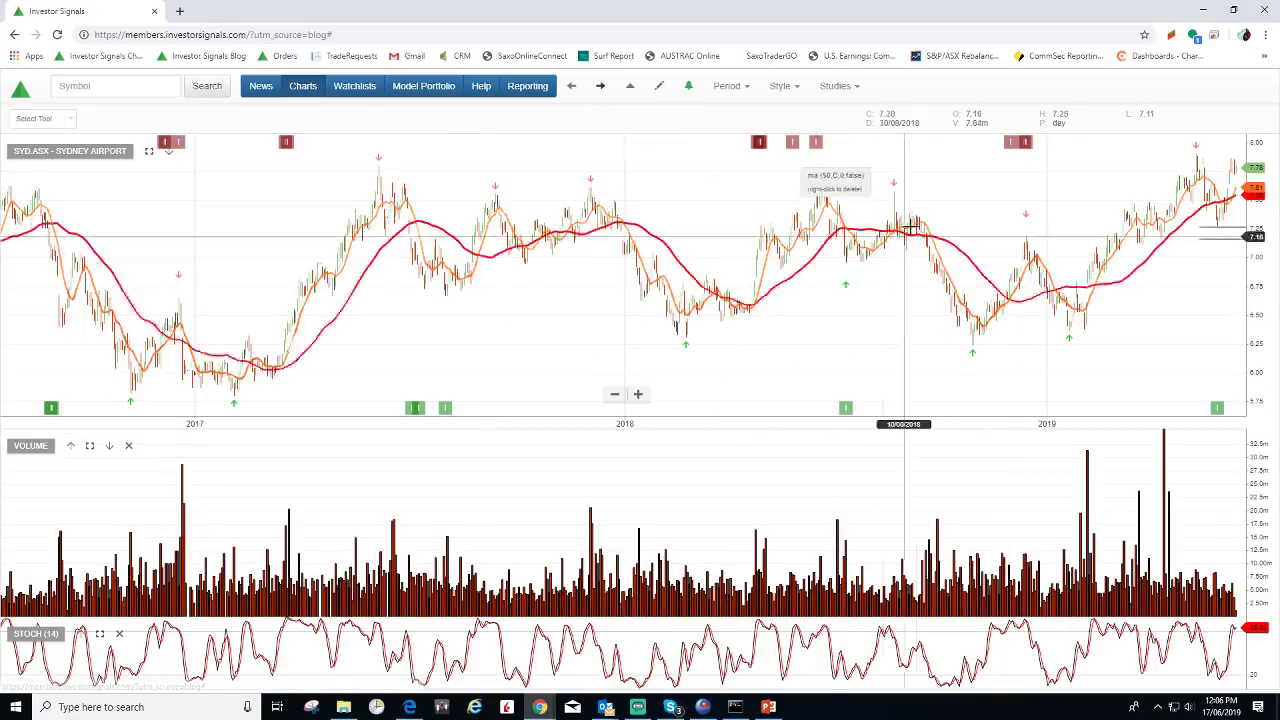
{"action": "scroll", "coordinate": [912, 228], "scroll_direction": "right", "scroll_amount": 3}
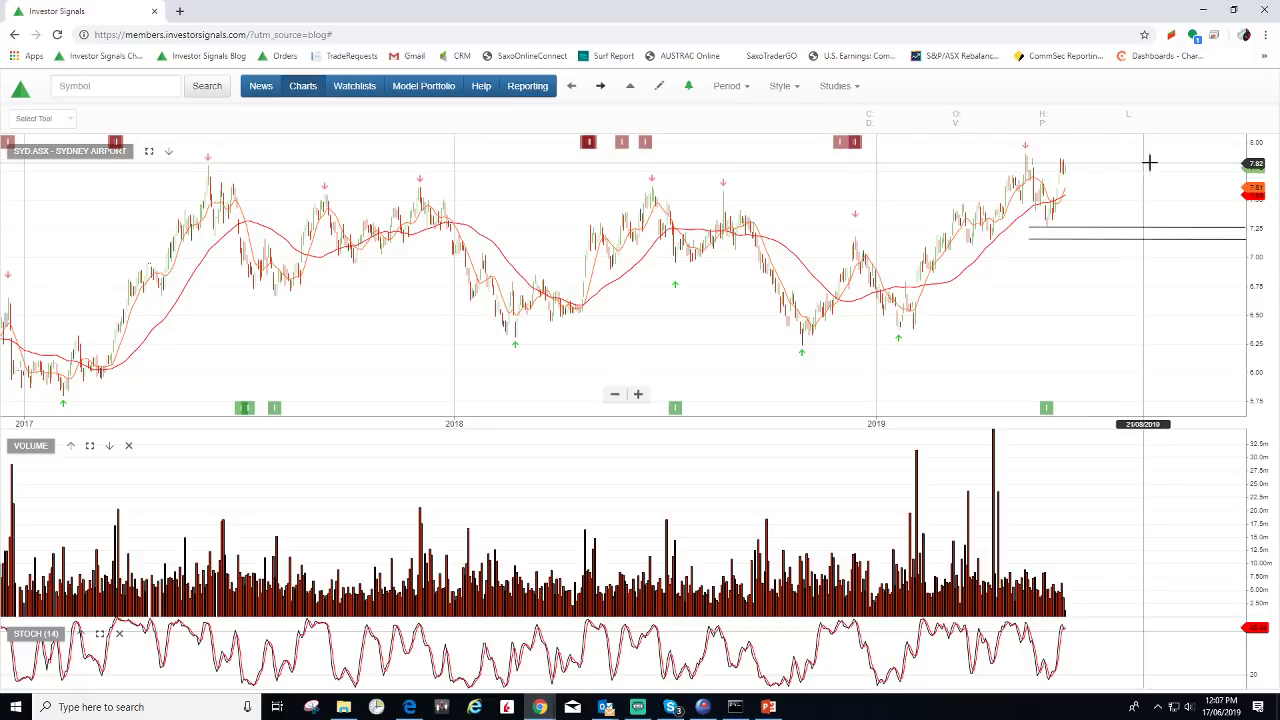
Step: Examine the TAH.ASX chart around the two support lines beneath its latest 2019 prices
{"action": "left_click", "coordinate": [600, 87]}
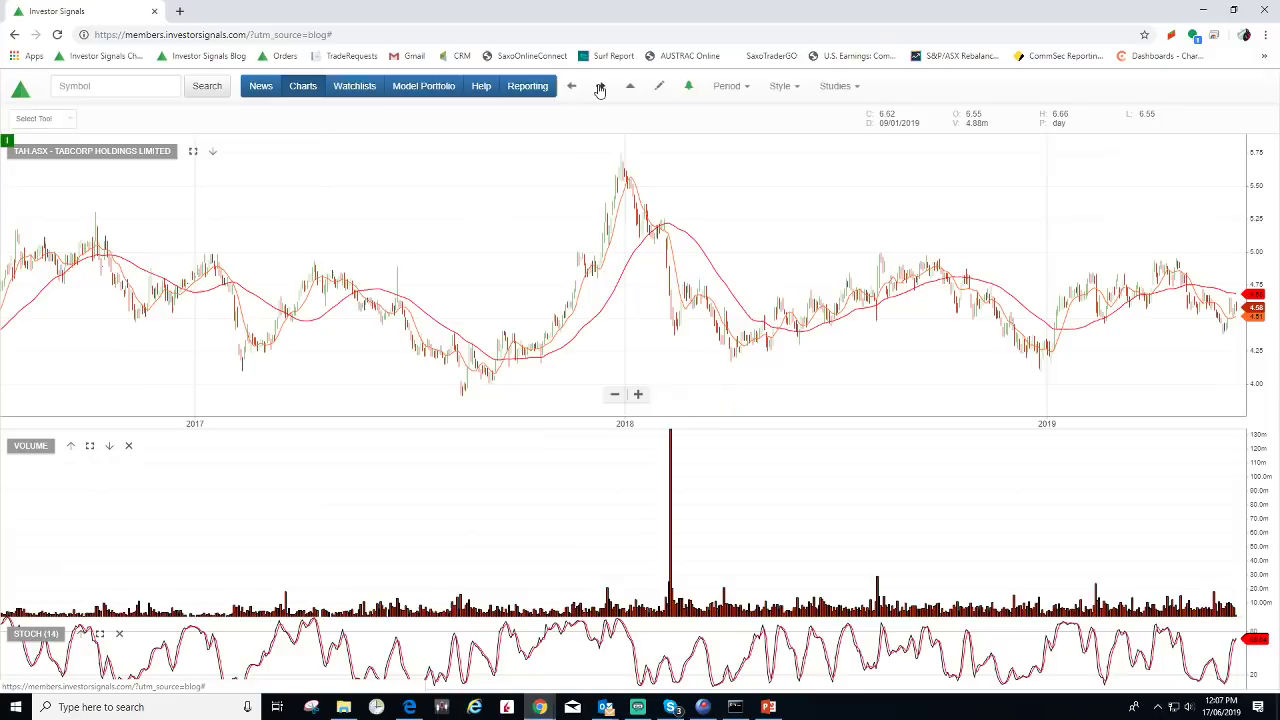
{"action": "left_click_drag", "start_coordinate": [844, 200], "coordinate": [663, 203]}
{"action": "left_click_drag", "start_coordinate": [1103, 318], "coordinate": [1046, 320]}
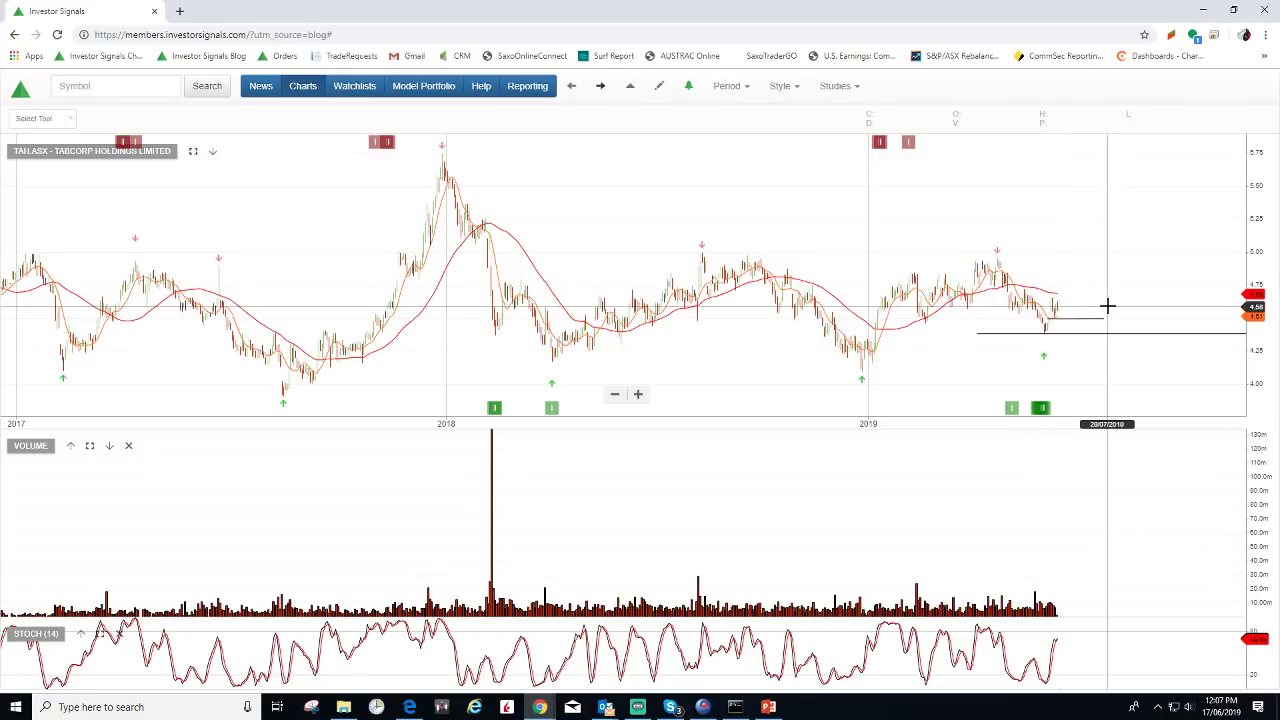
{"action": "left_click", "coordinate": [703, 707]}
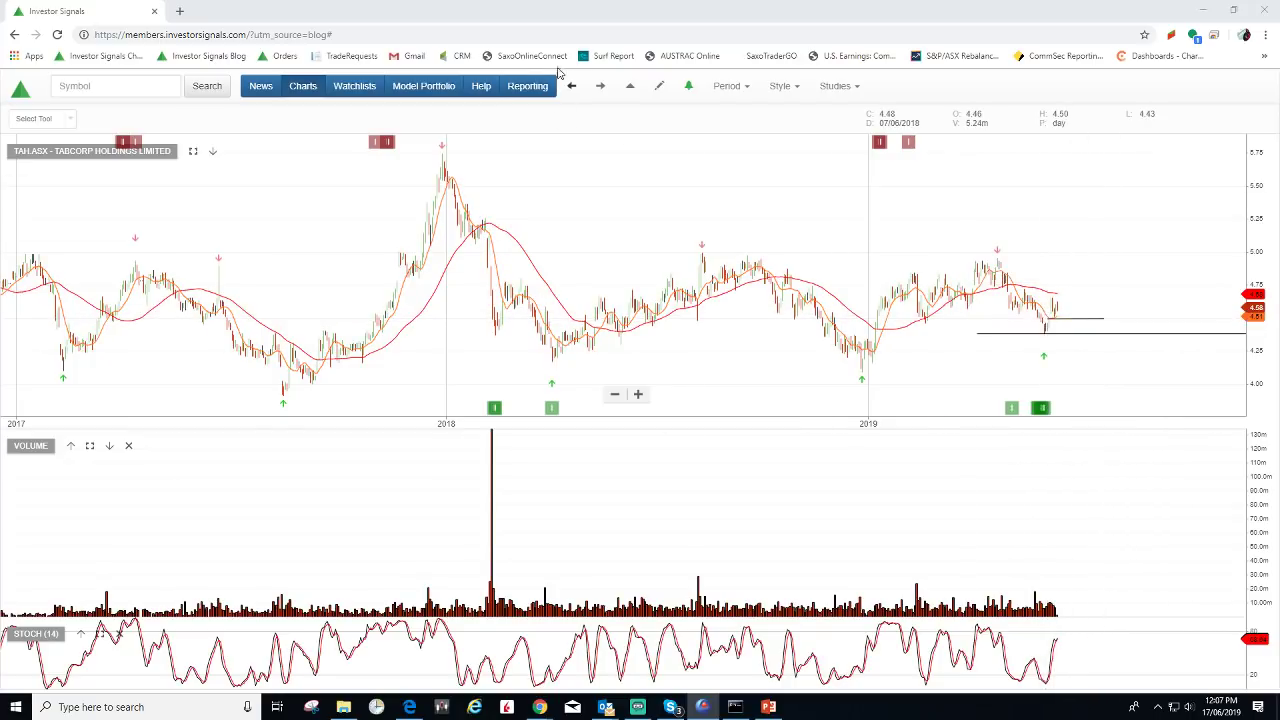
Step: Examine the WOW.ASX and WPL.ASX charts in turn, focusing on the recent lows at their support lines
{"action": "left_click", "coordinate": [601, 89]}
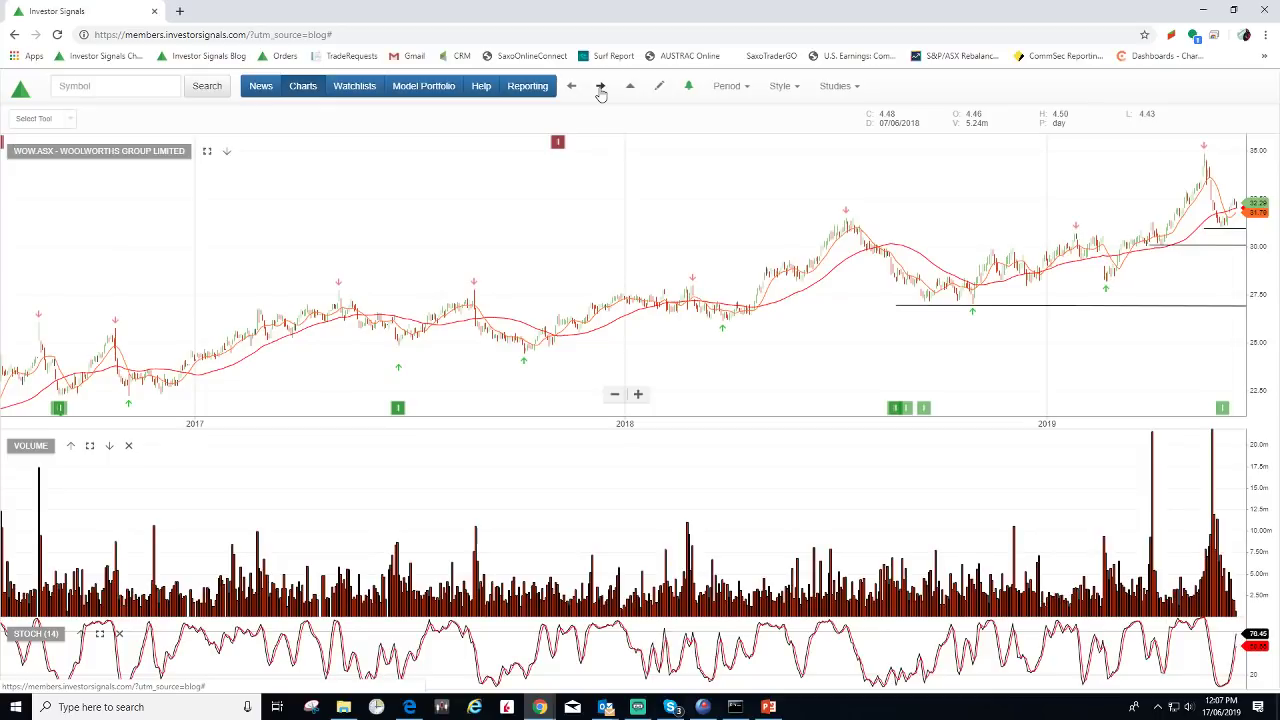
{"action": "scroll", "coordinate": [976, 210], "scroll_direction": "right", "scroll_amount": 3}
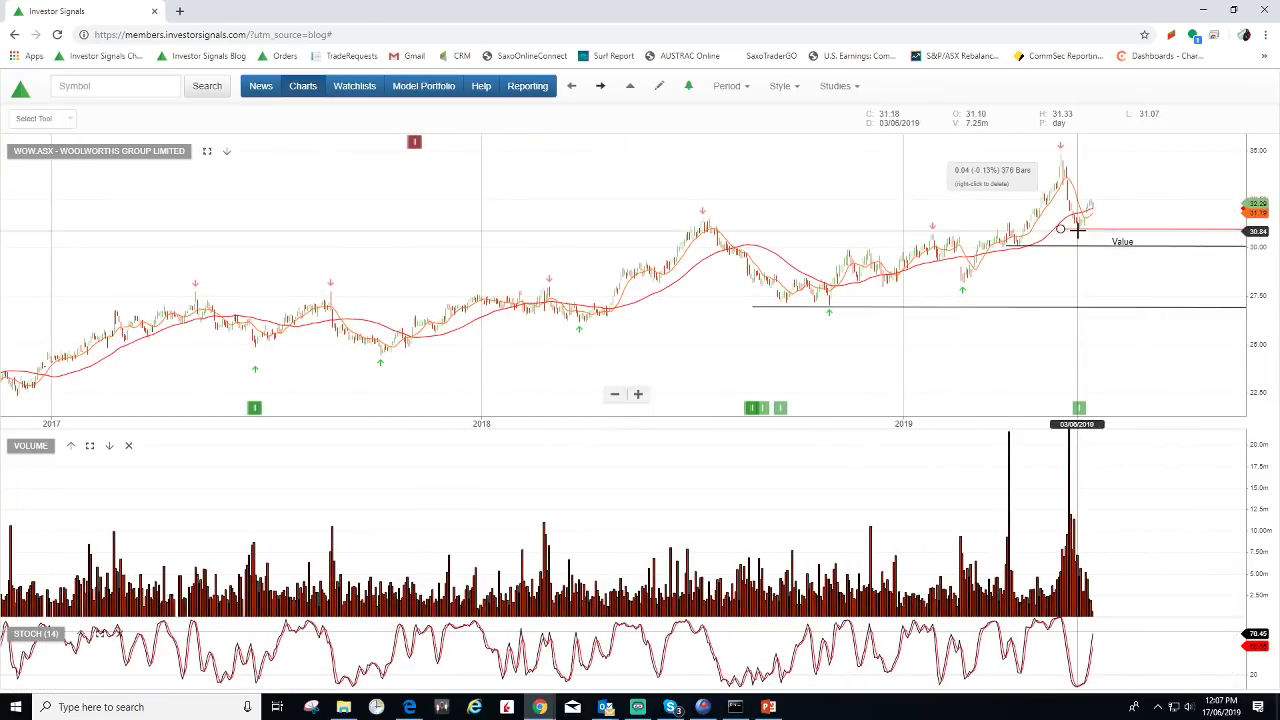
{"action": "left_click", "coordinate": [602, 89]}
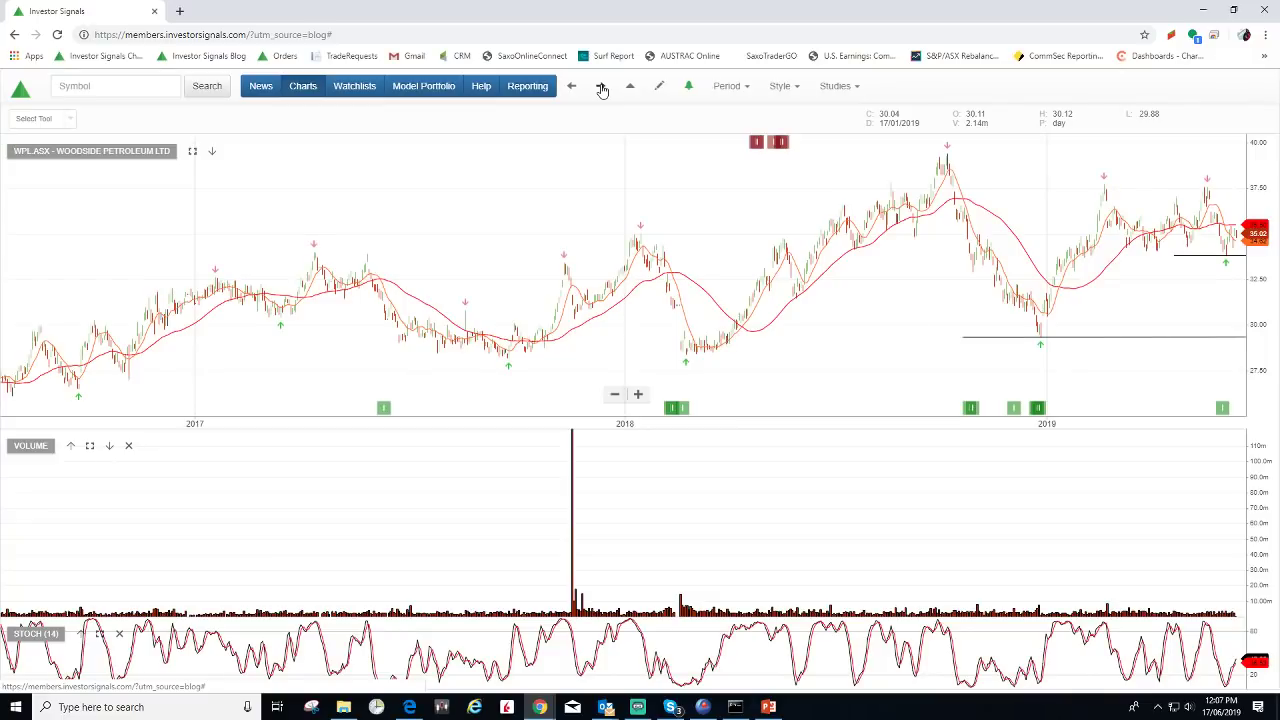
{"action": "scroll", "coordinate": [691, 203], "scroll_direction": "right", "scroll_amount": 2}
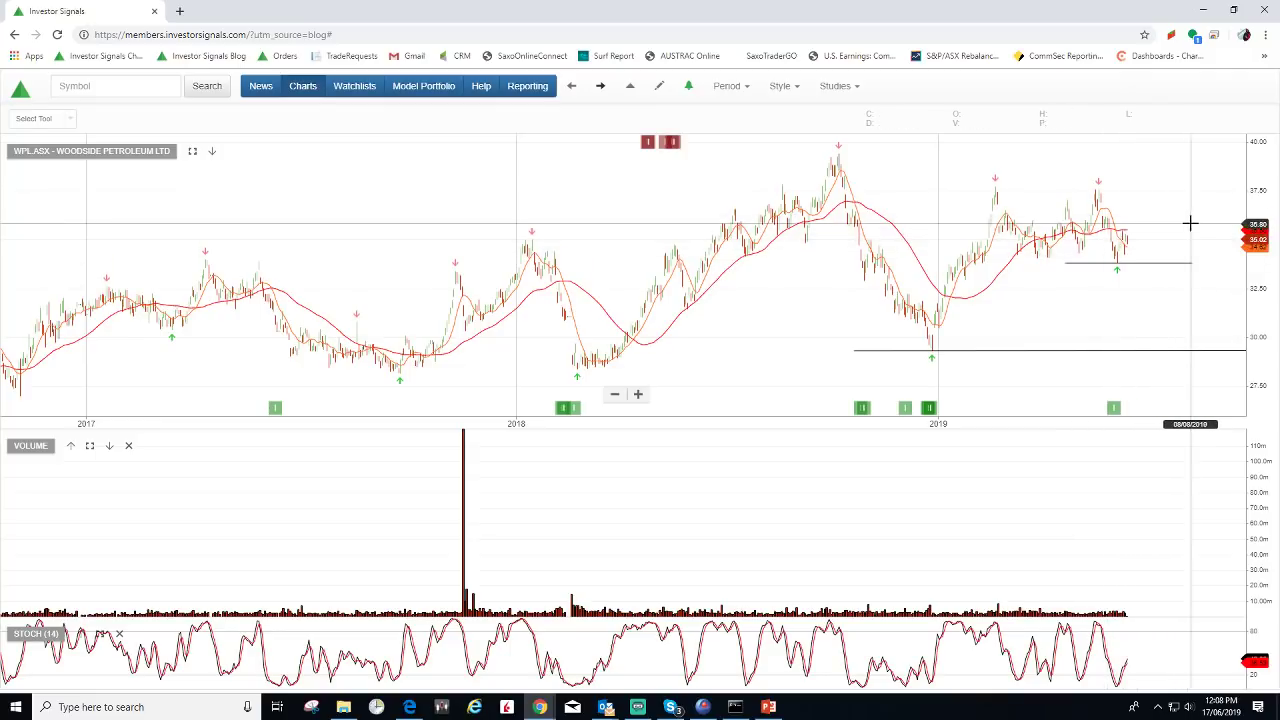
Step: Examine the ALL.ASX chart at its recent high line, comparing it with the price history back to 2012
{"action": "left_click", "coordinate": [600, 87]}
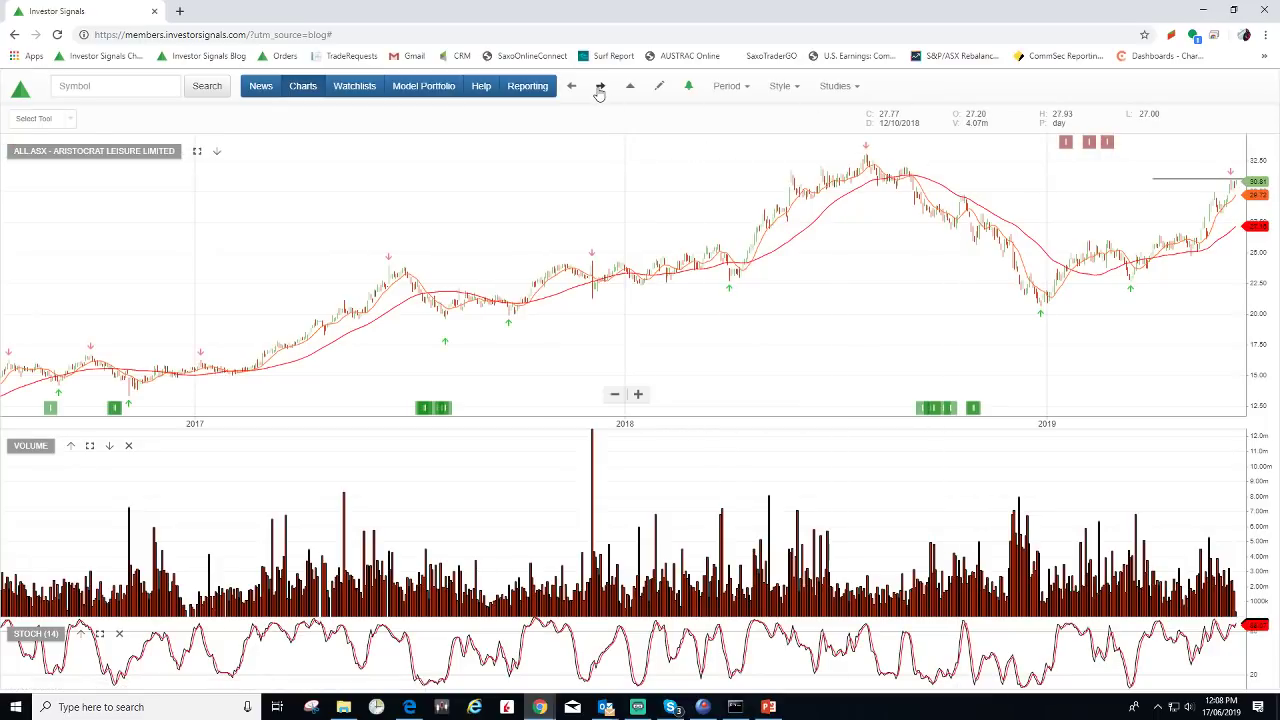
{"action": "left_click", "coordinate": [600, 88]}
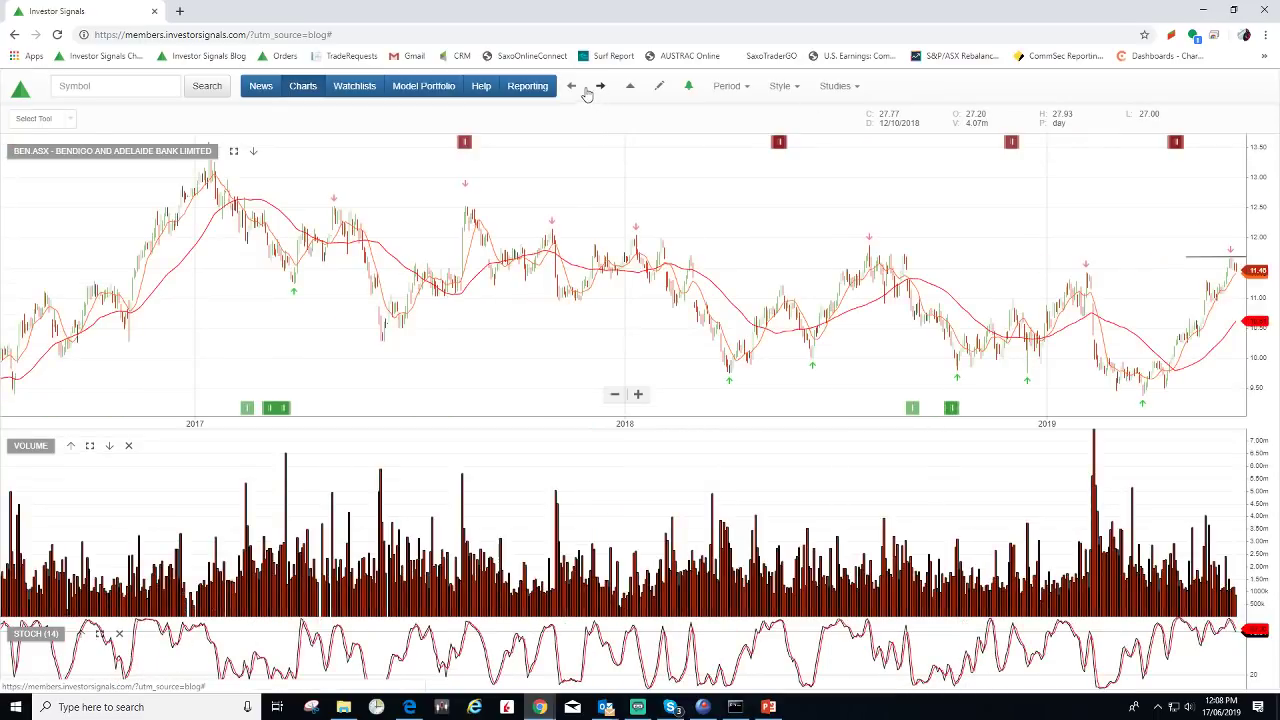
{"action": "left_click", "coordinate": [572, 87]}
{"action": "left_click_drag", "start_coordinate": [919, 171], "coordinate": [731, 137]}
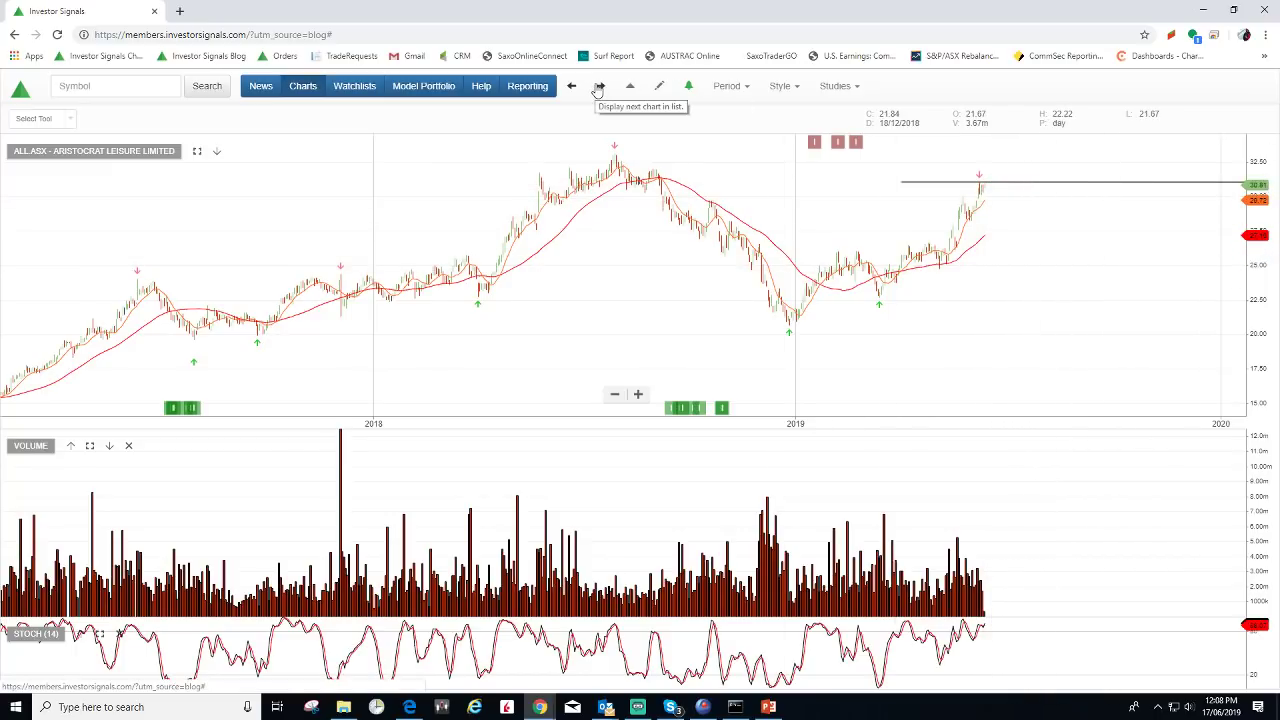
{"action": "scroll", "coordinate": [583, 294], "scroll_direction": "down", "scroll_amount": 6}
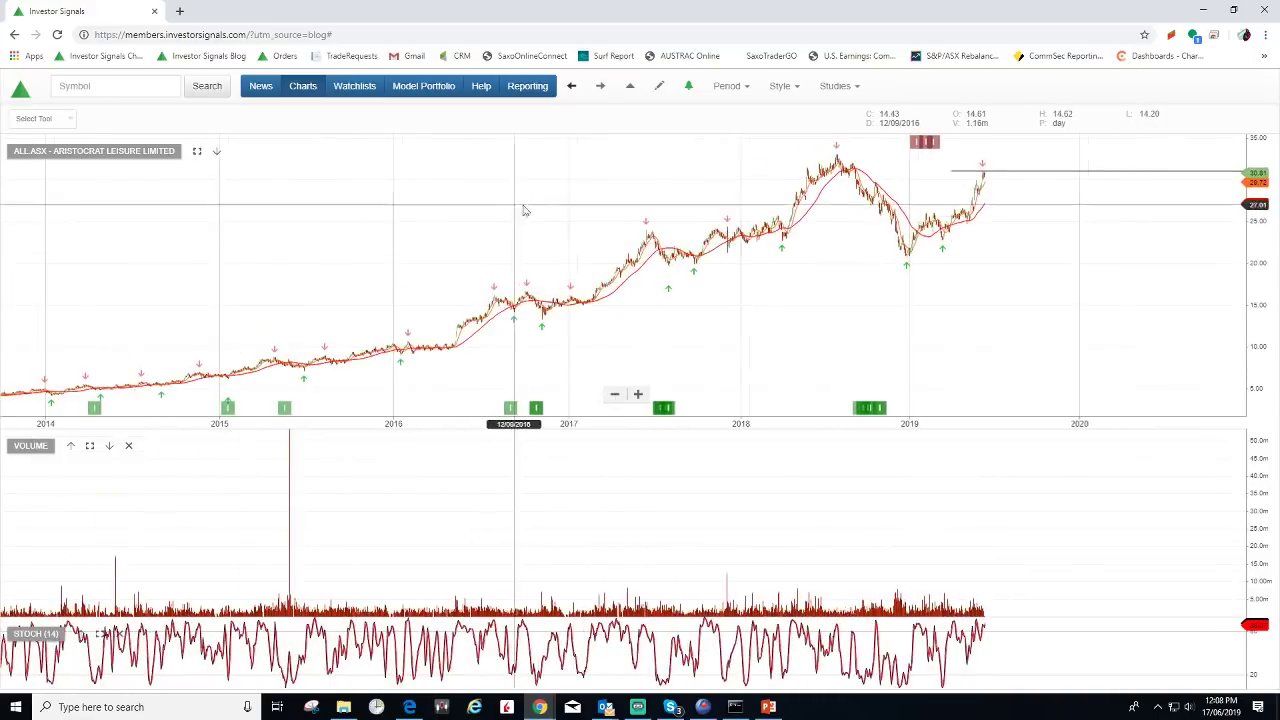
{"action": "left_click_drag", "start_coordinate": [523, 209], "coordinate": [829, 203]}
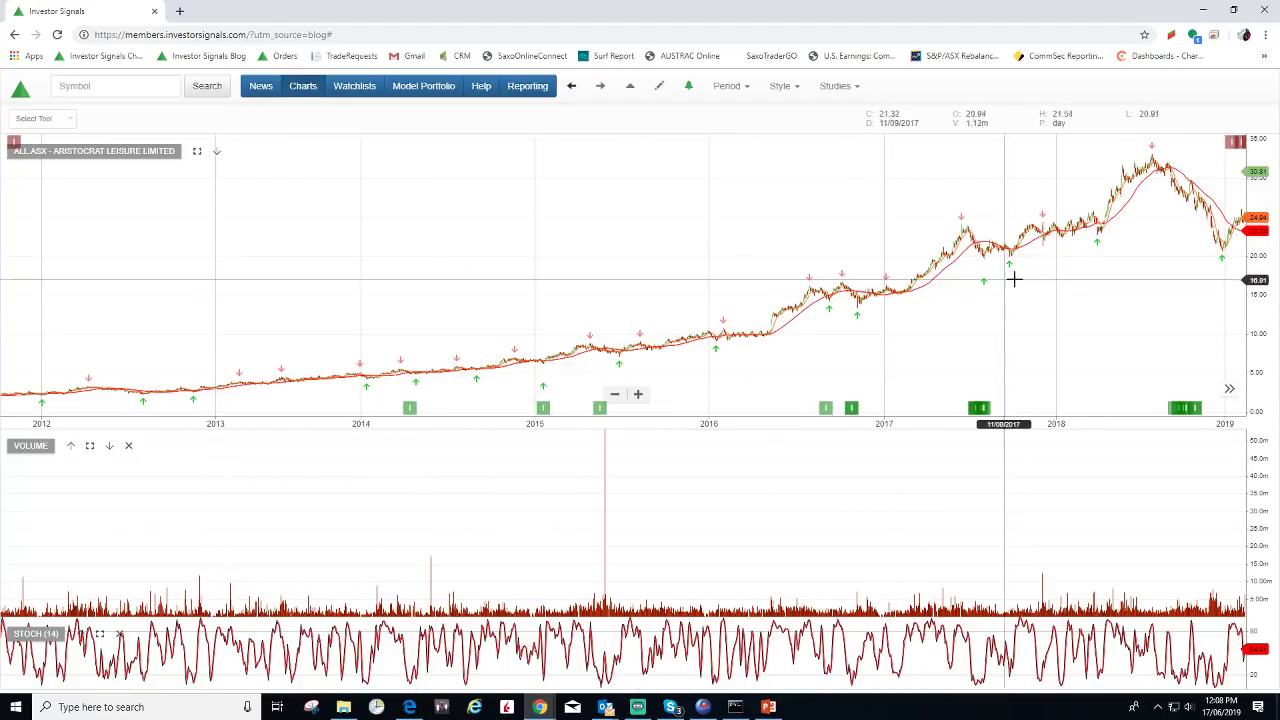
{"action": "left_click_drag", "start_coordinate": [1185, 280], "coordinate": [923, 286]}
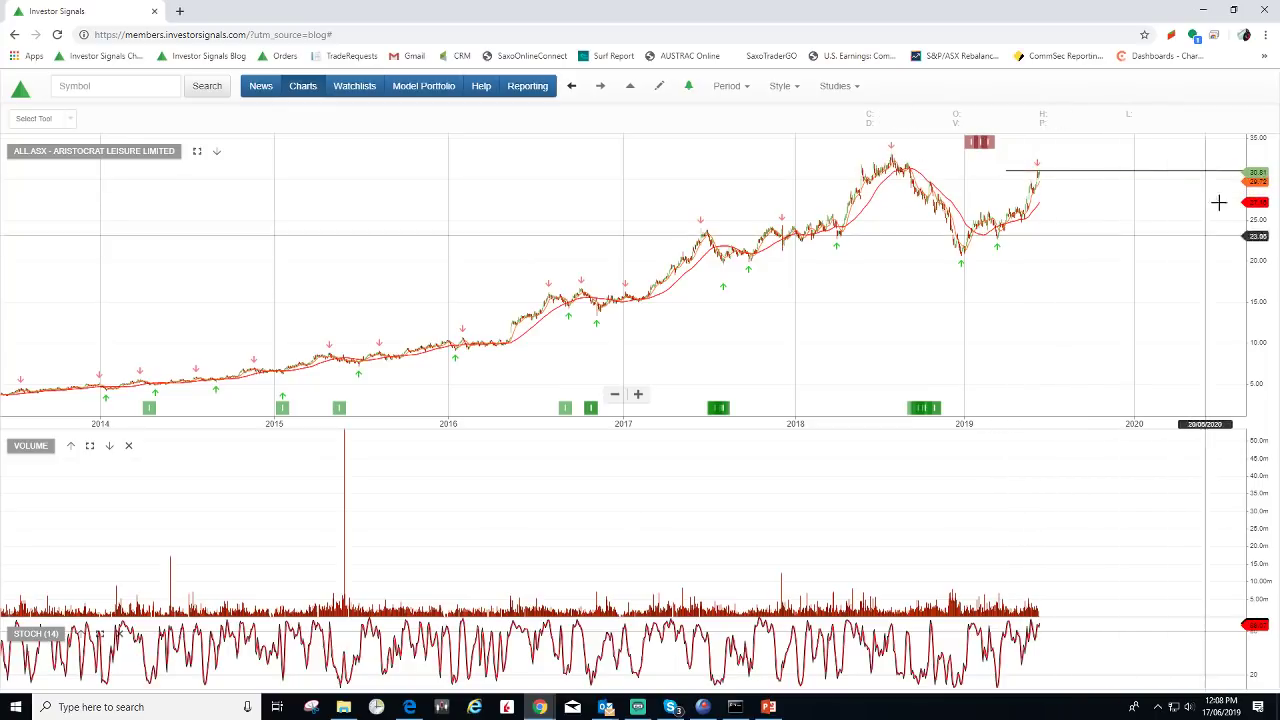
Step: Examine the BEN.ASX and CAR.ASX charts in turn, focusing on the recent highs at their Resistance lines
{"action": "left_click", "coordinate": [600, 89]}
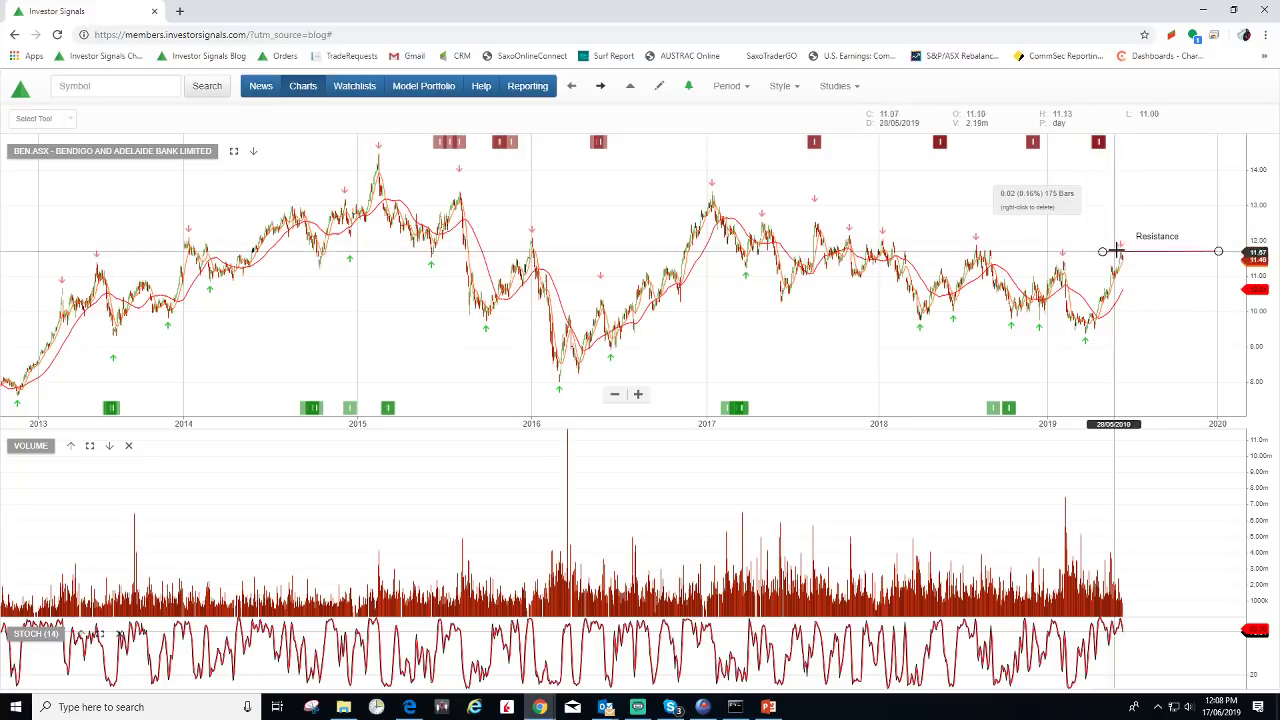
{"action": "left_click", "coordinate": [599, 89]}
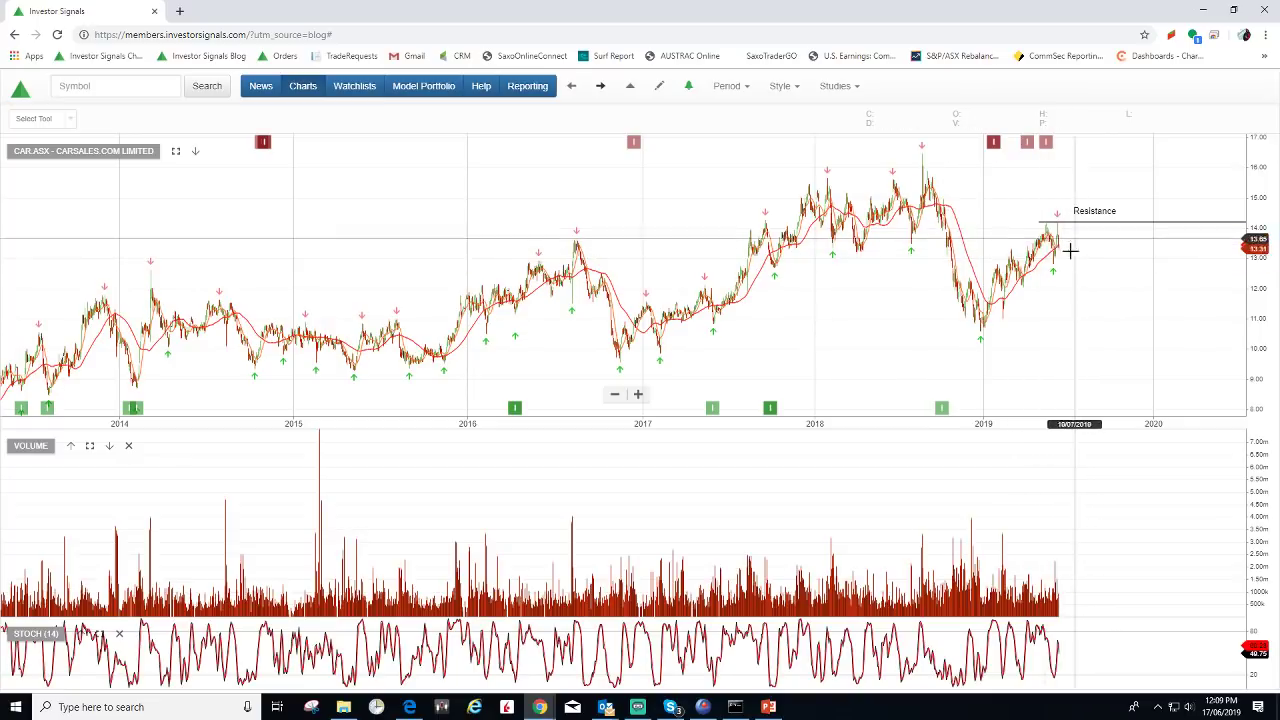
{"action": "left_click", "coordinate": [1040, 223]}
{"action": "left_click", "coordinate": [1083, 227]}
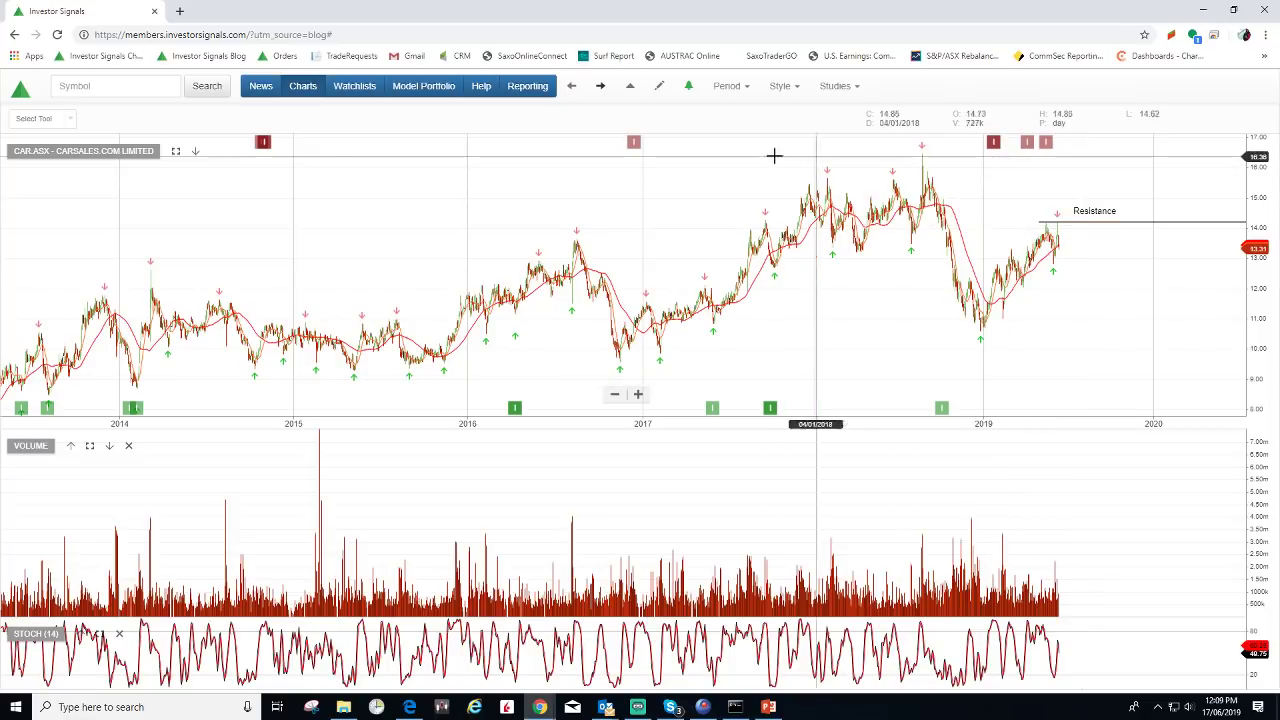
Step: Examine the CPU.ASX and SGR.ASX charts in turn, checking the 2019 highs against their horizontal resistance lines
{"action": "left_click", "coordinate": [599, 88]}
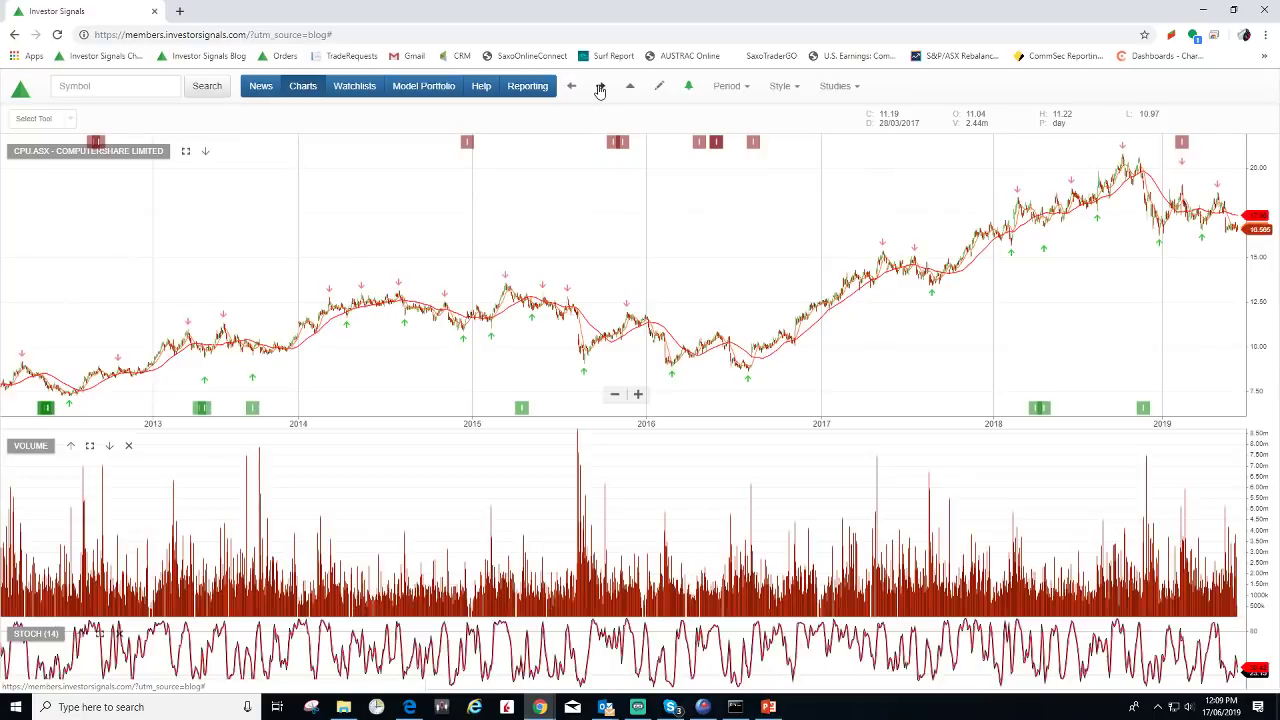
{"action": "left_click_drag", "start_coordinate": [637, 217], "coordinate": [526, 226]}
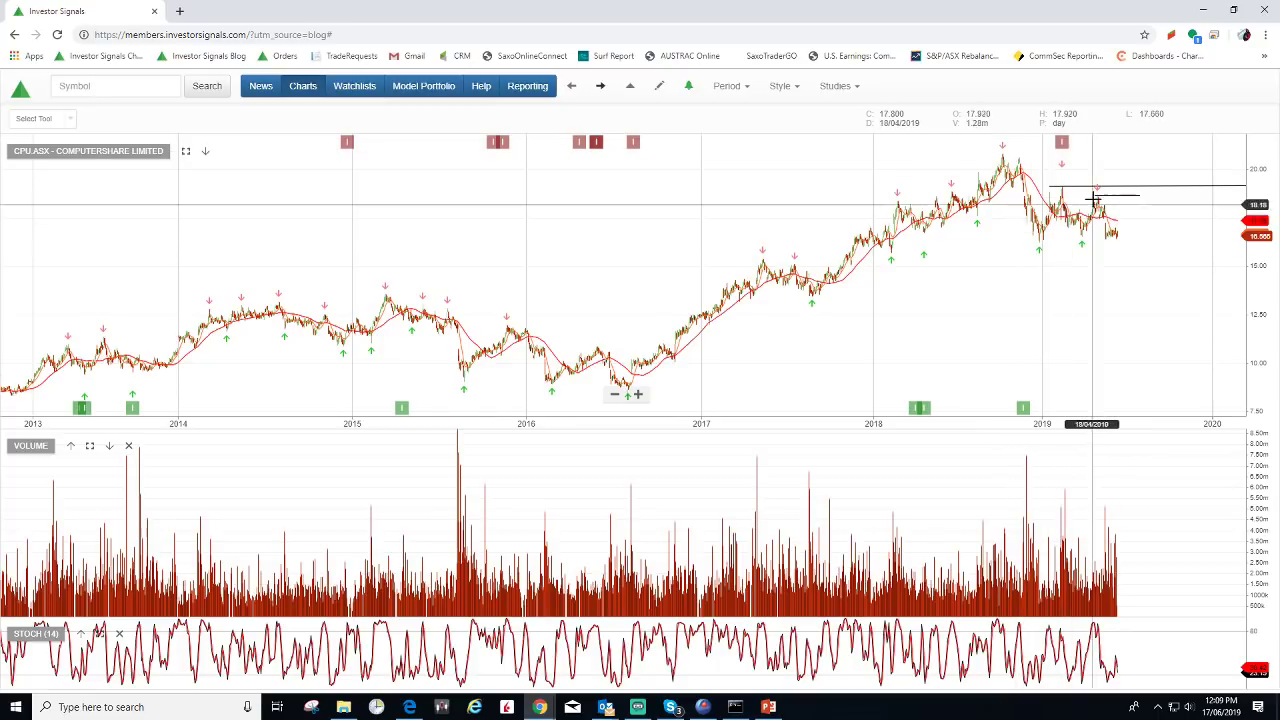
{"action": "left_click", "coordinate": [601, 87]}
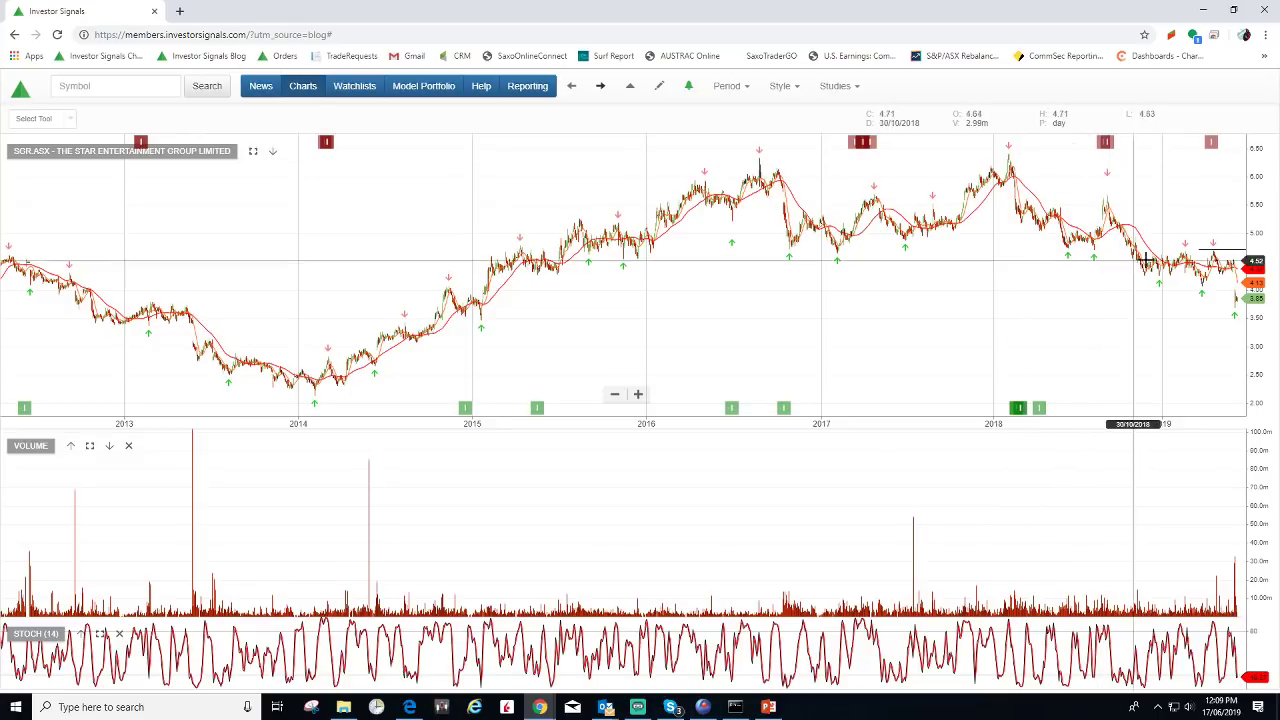
{"action": "left_click_drag", "start_coordinate": [1203, 284], "coordinate": [1213, 256]}
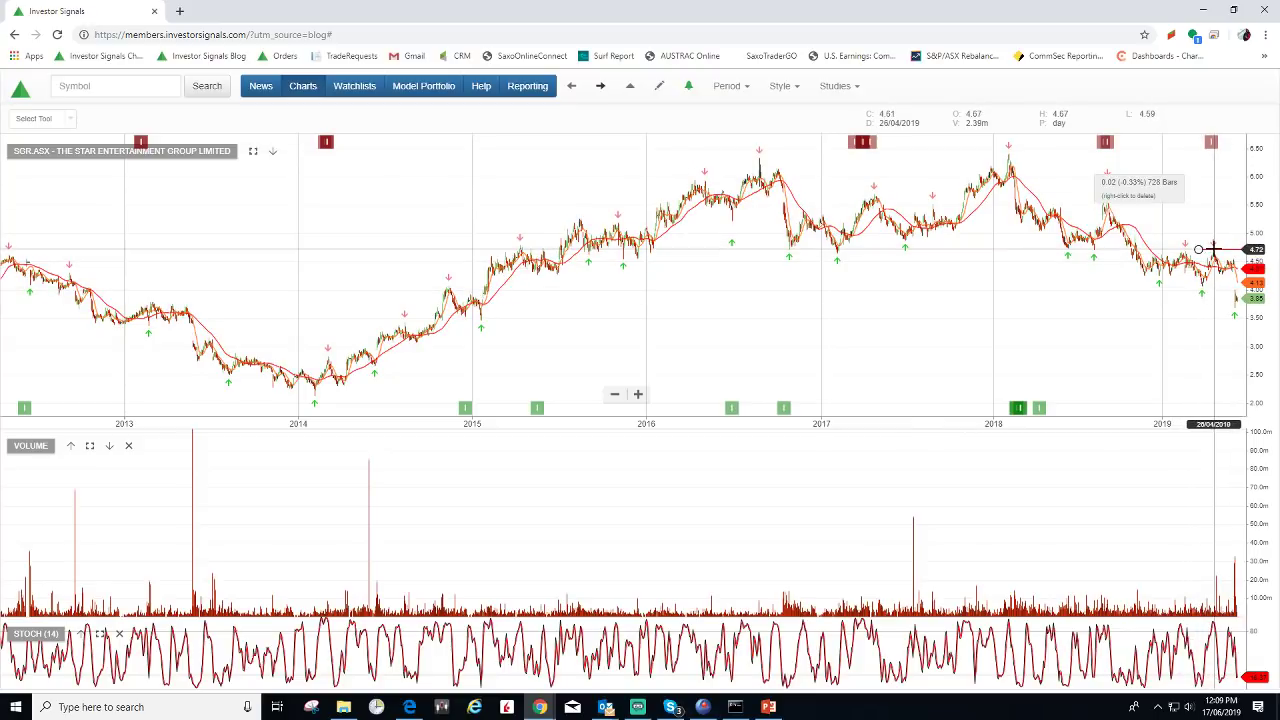
{"action": "right_click", "coordinate": [1212, 249]}
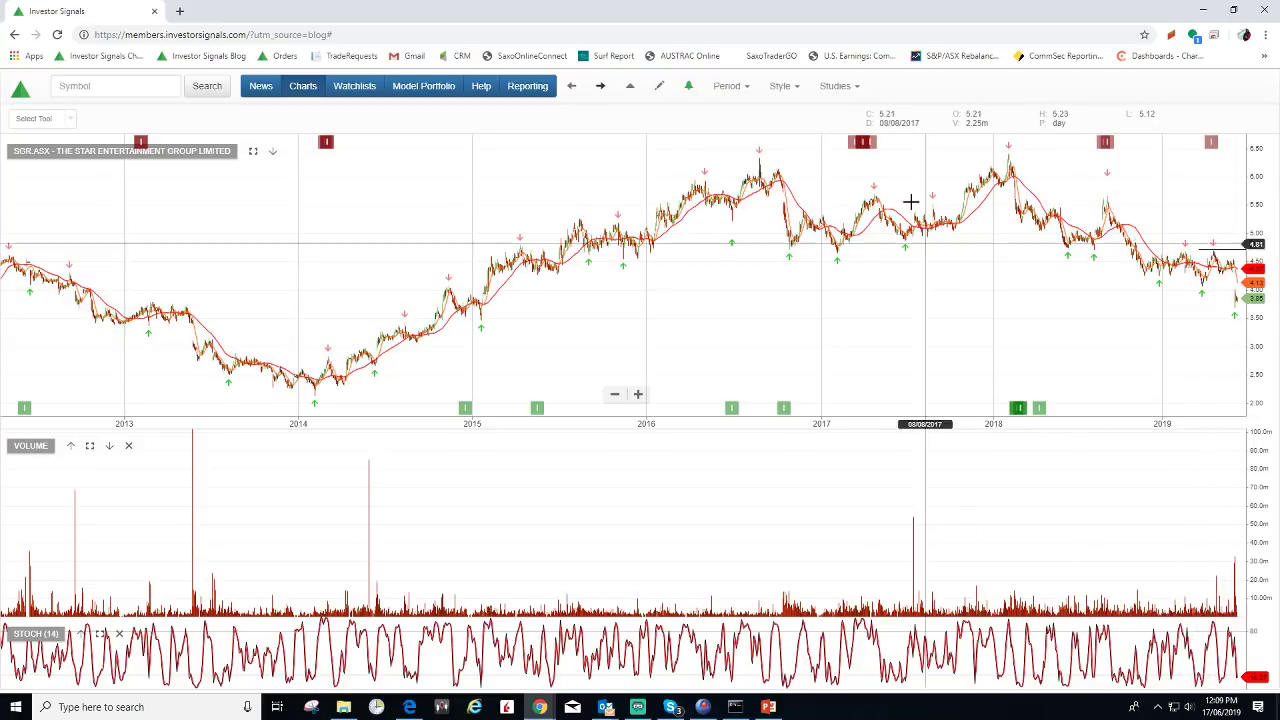
Step: Examine the WES.ASX chart between its upper line at the recent high and its lower line, and open the AGL.ASX chart
{"action": "left_click", "coordinate": [602, 89]}
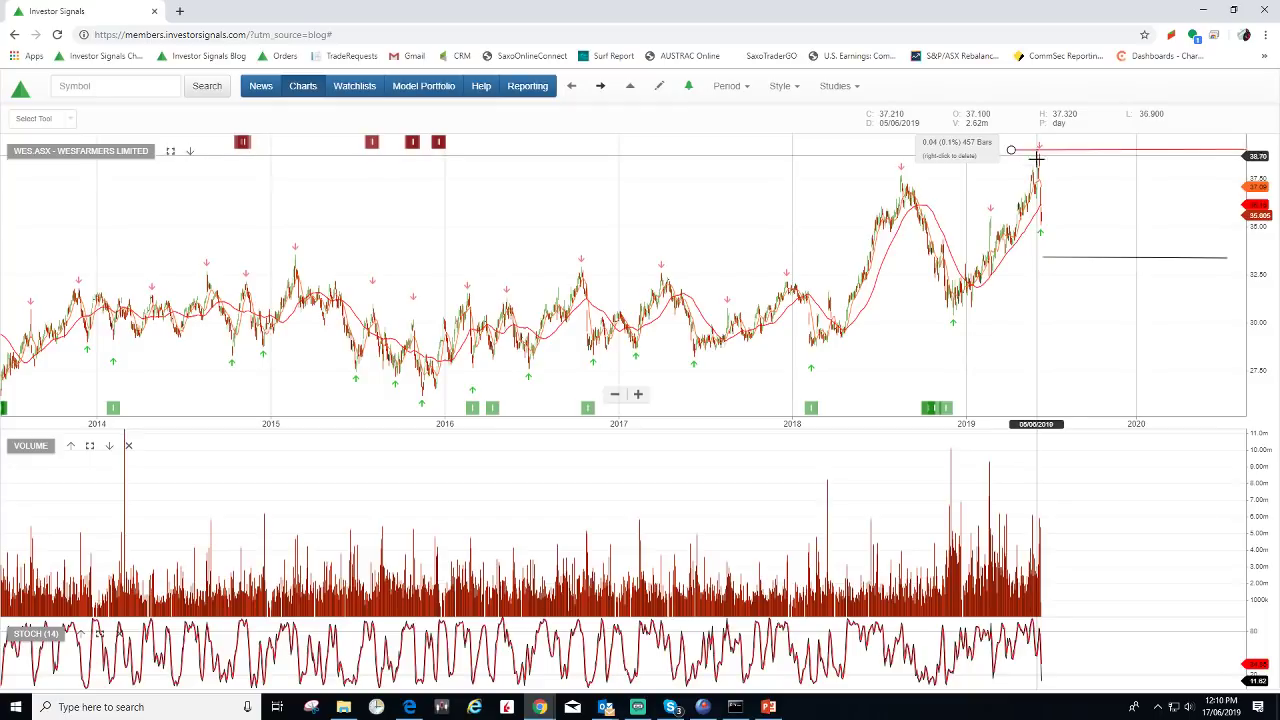
{"action": "left_click", "coordinate": [1037, 150]}
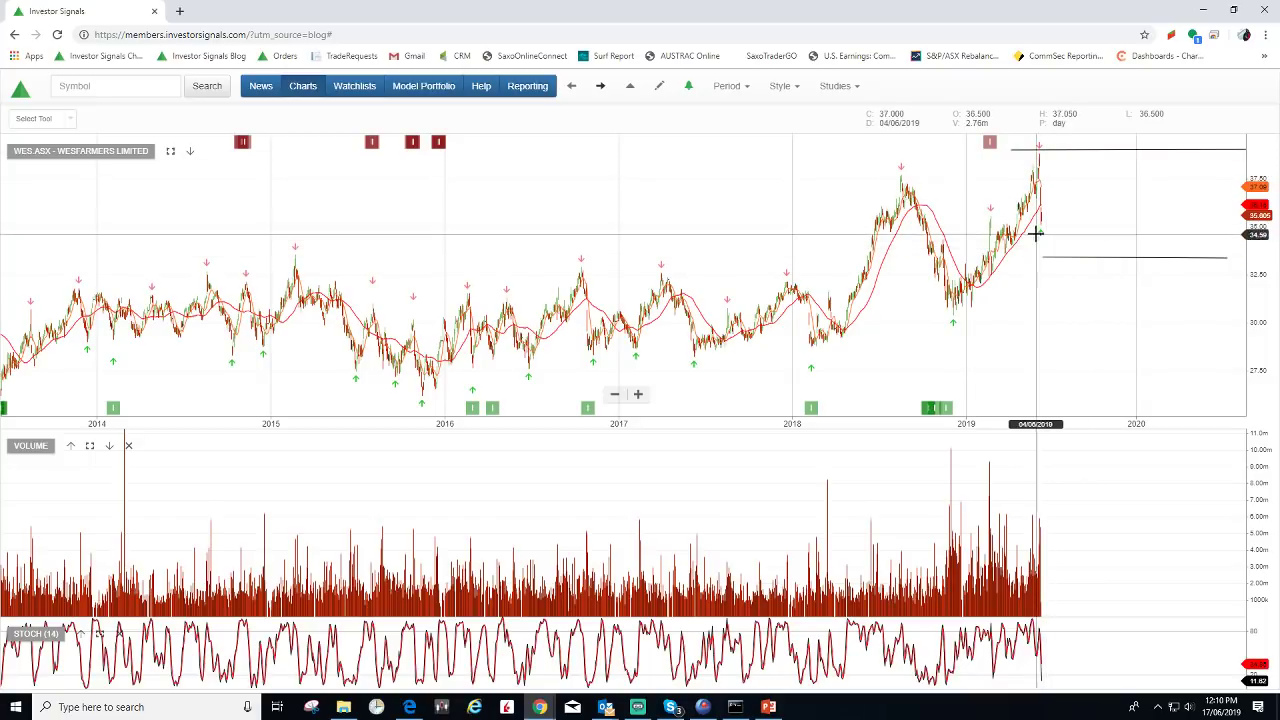
{"action": "left_click", "coordinate": [1046, 256]}
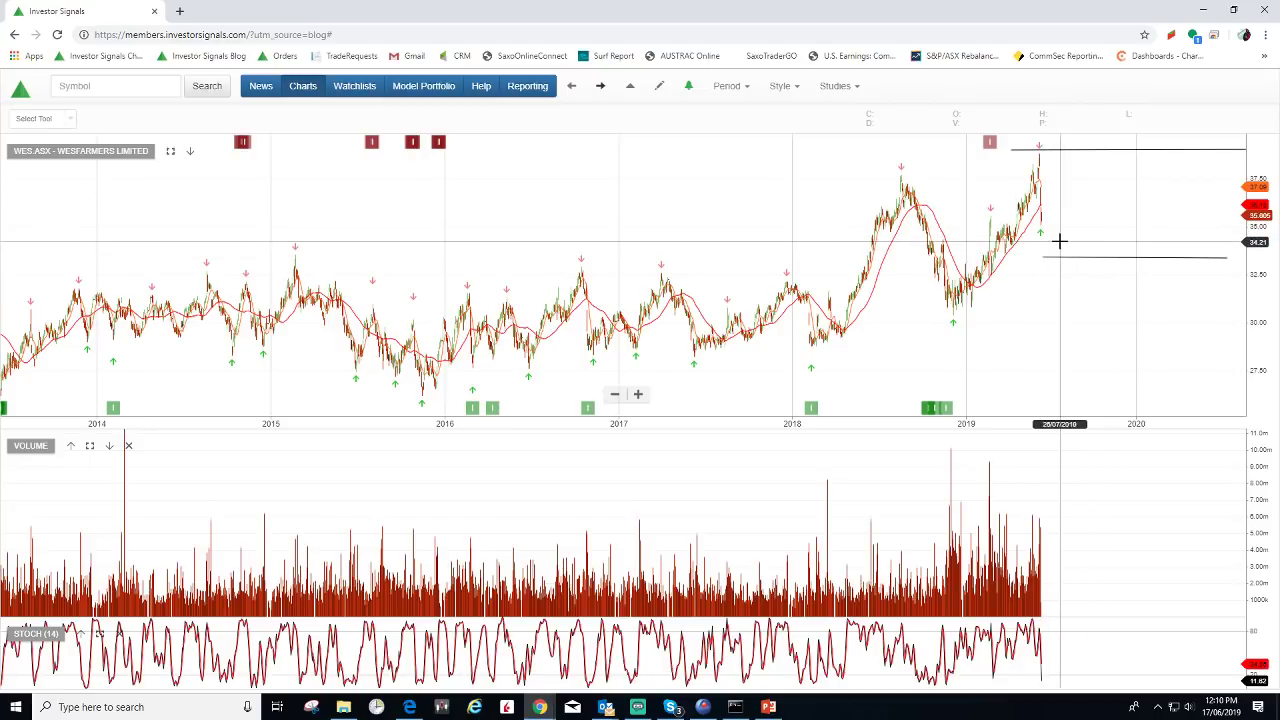
{"action": "left_click", "coordinate": [601, 88]}
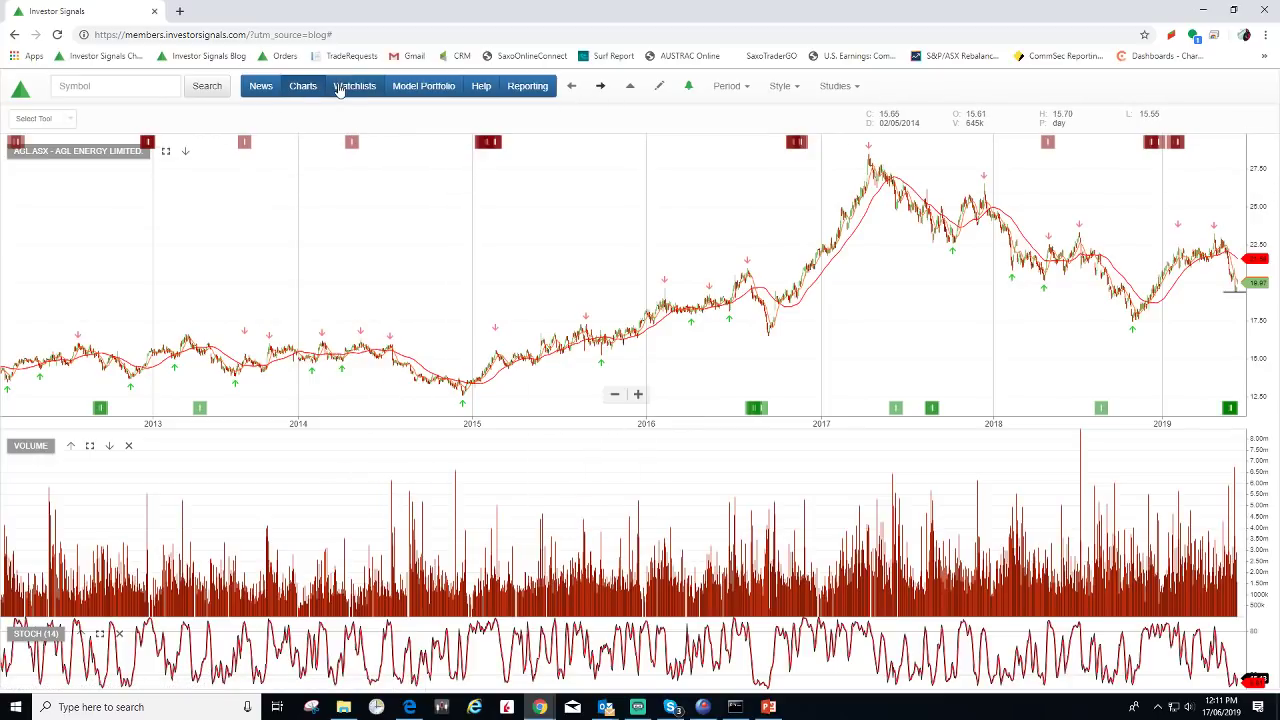
Step: Look over the available model portfolios, and the watchlists offered alongside Recent Blog Posts - ASX
{"action": "left_click", "coordinate": [425, 88]}
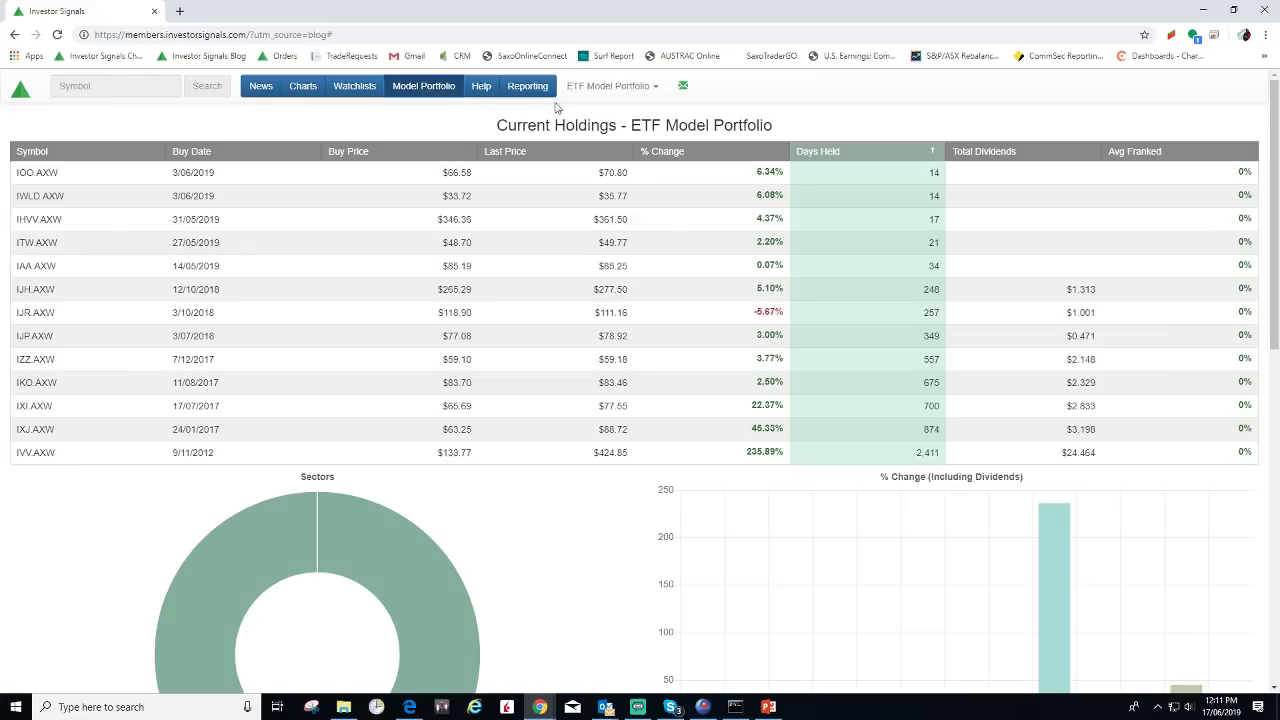
{"action": "left_click", "coordinate": [632, 88]}
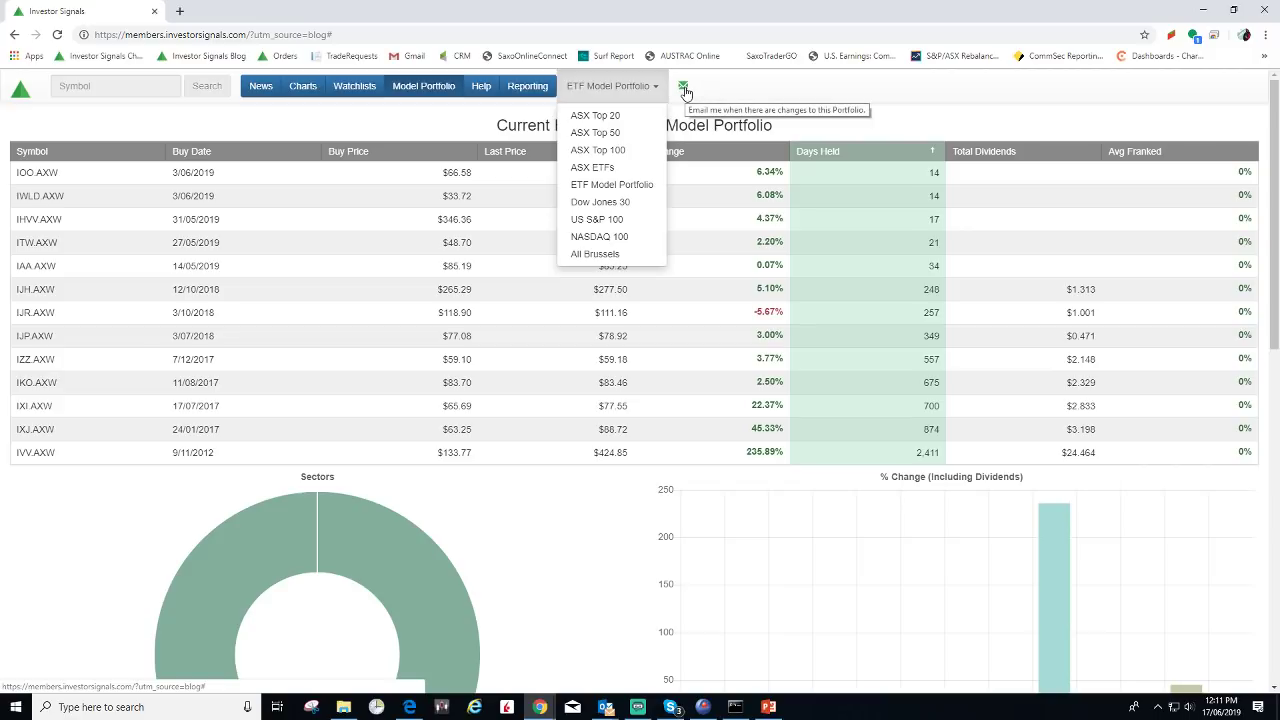
{"action": "left_click", "coordinate": [355, 88]}
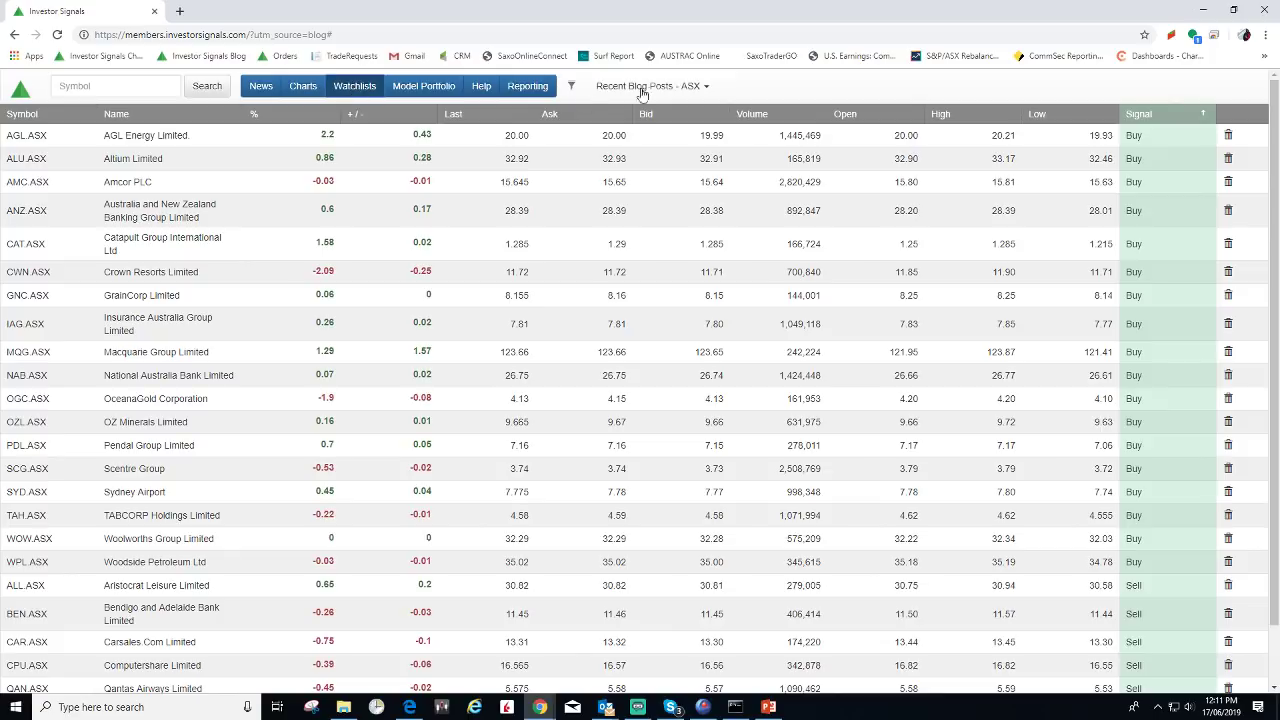
{"action": "left_click", "coordinate": [686, 88]}
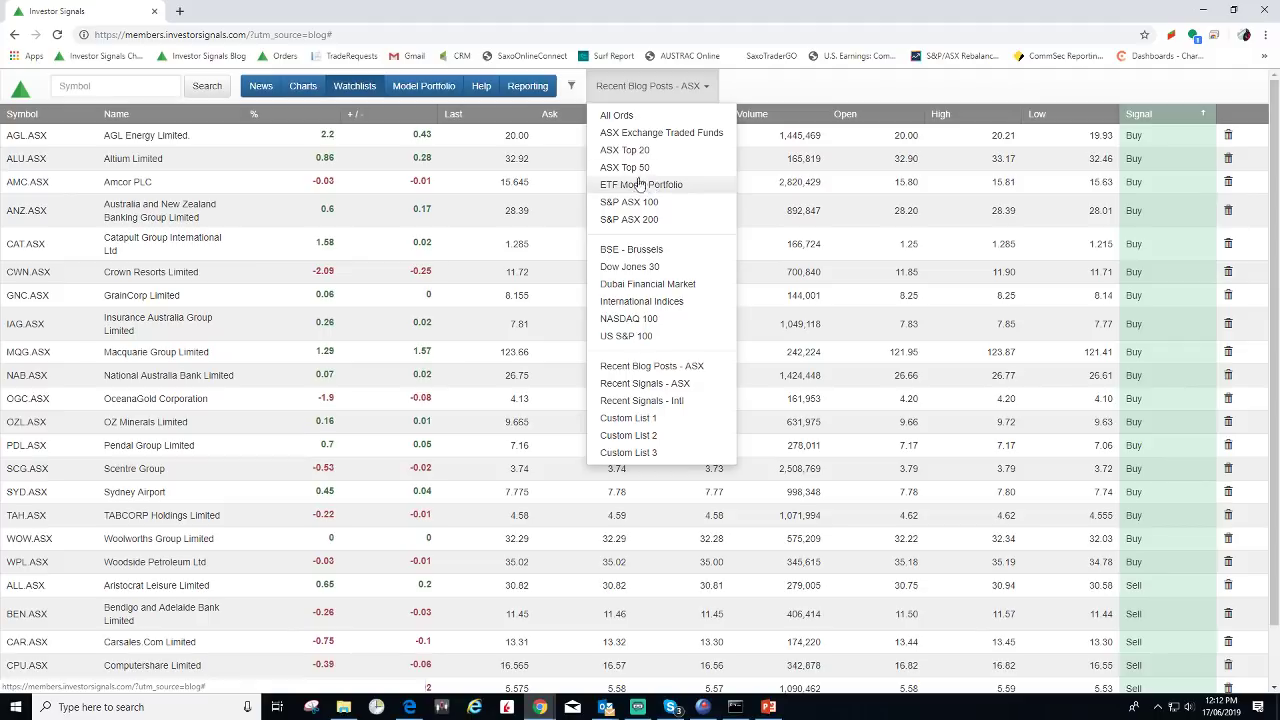
Step: Switch to PowerPoint, present the Special Limited Offer slide full screen by swapping Presenter View and Slide Show, and lower the system volume to 20
{"action": "left_click", "coordinate": [765, 708]}
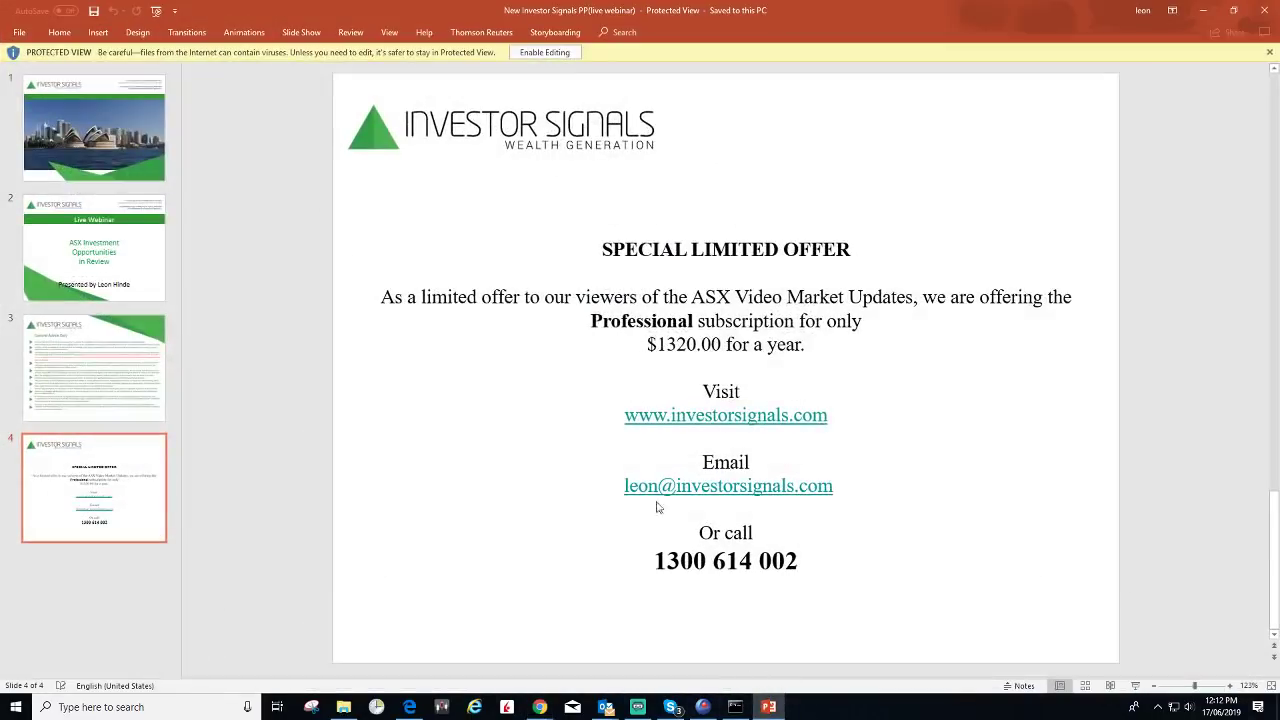
{"action": "left_click", "coordinate": [1135, 687]}
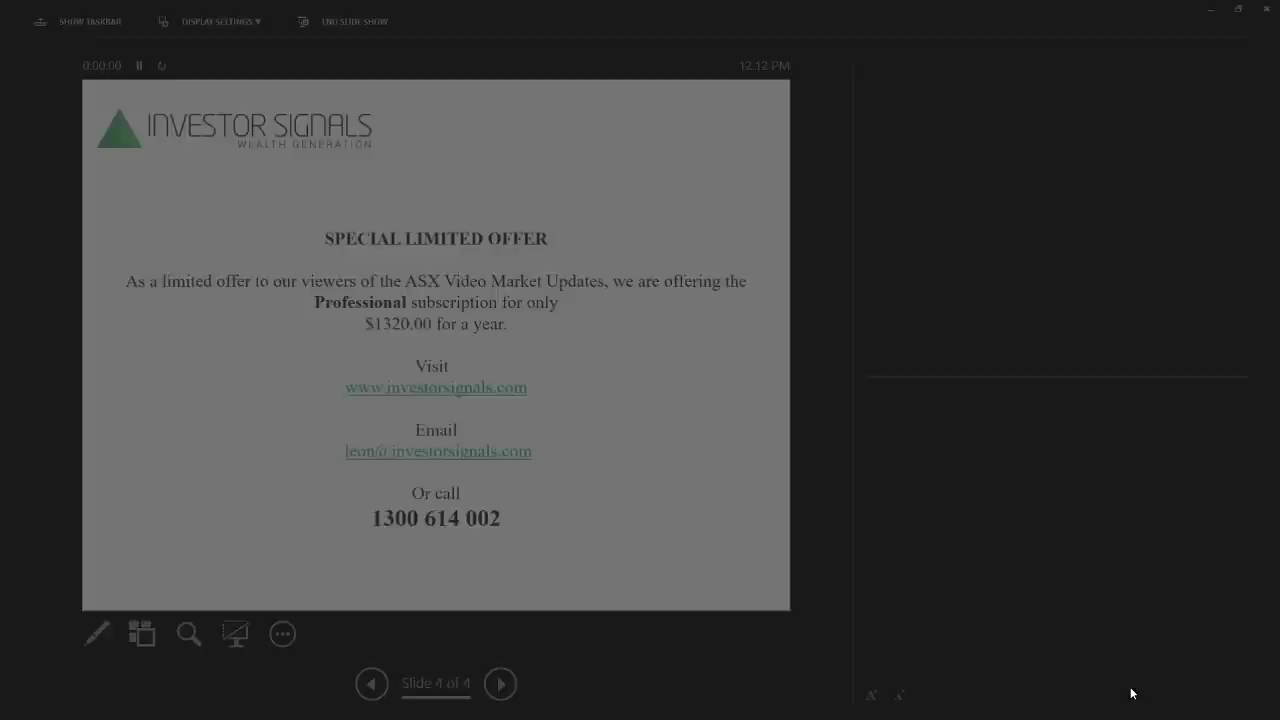
{"action": "left_click", "coordinate": [216, 21]}
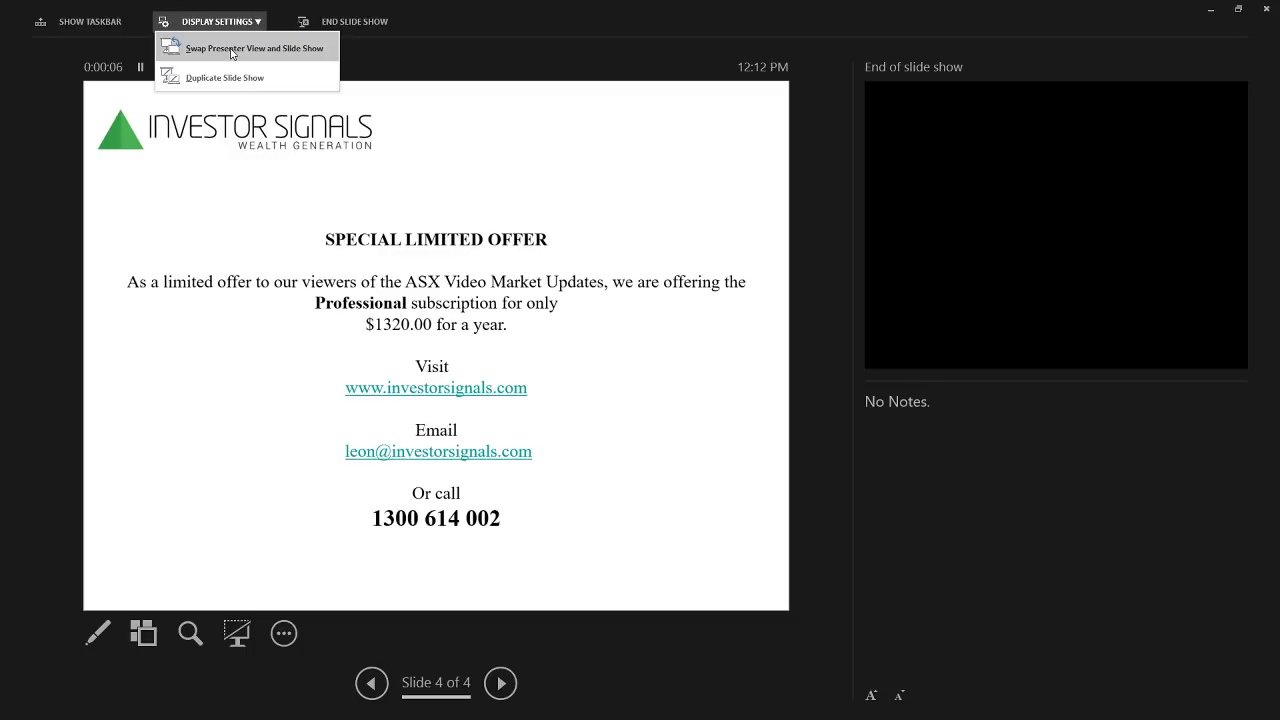
{"action": "left_click", "coordinate": [232, 51]}
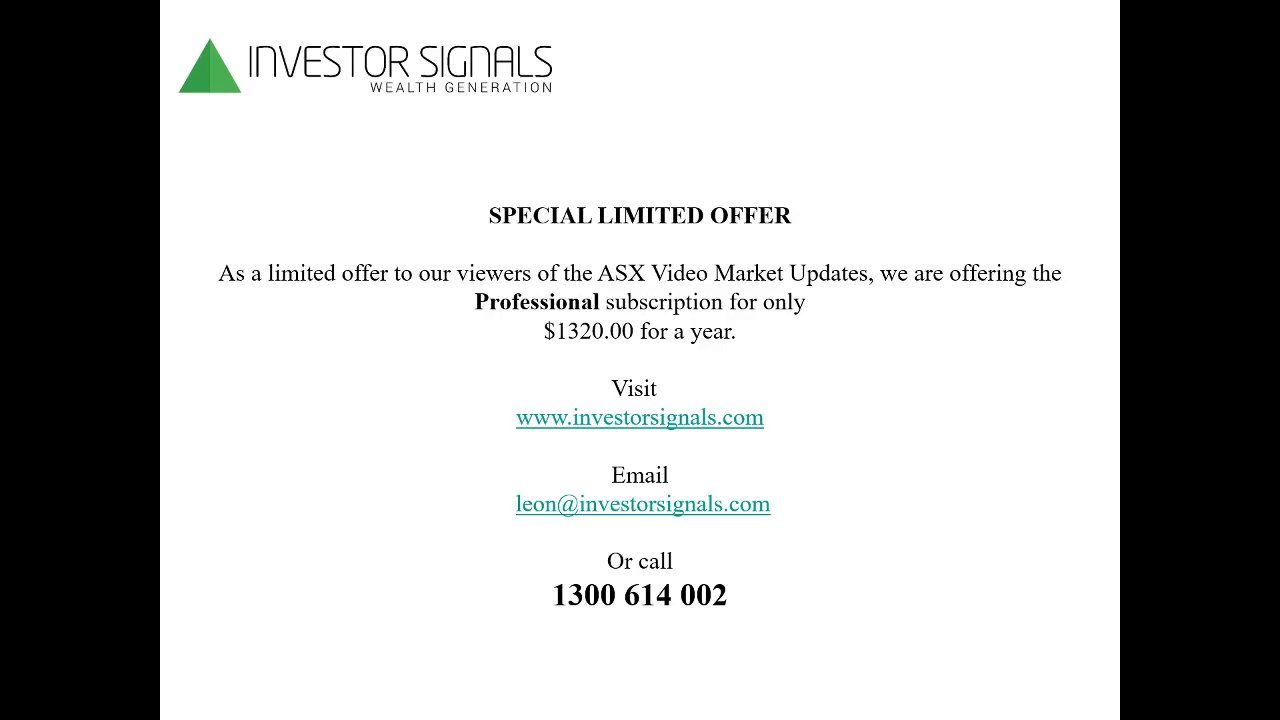
{"action": "key", "text": "XF86AudioLowerVolume"}
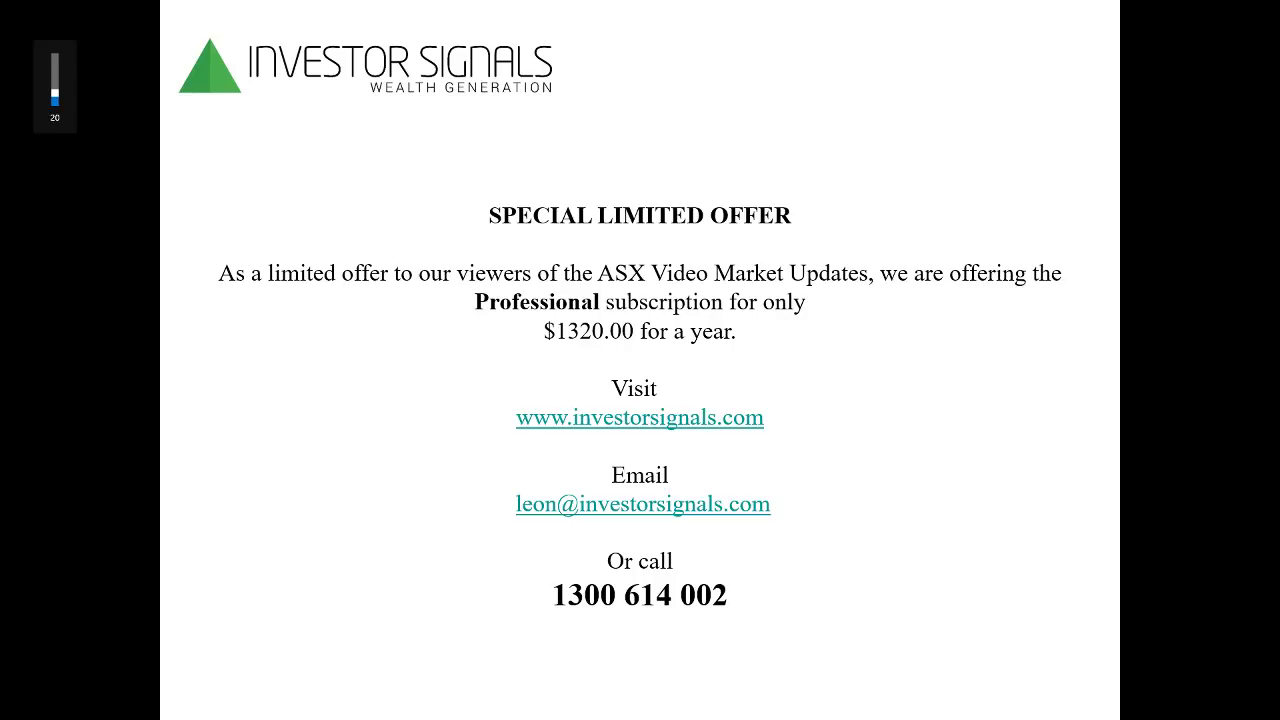